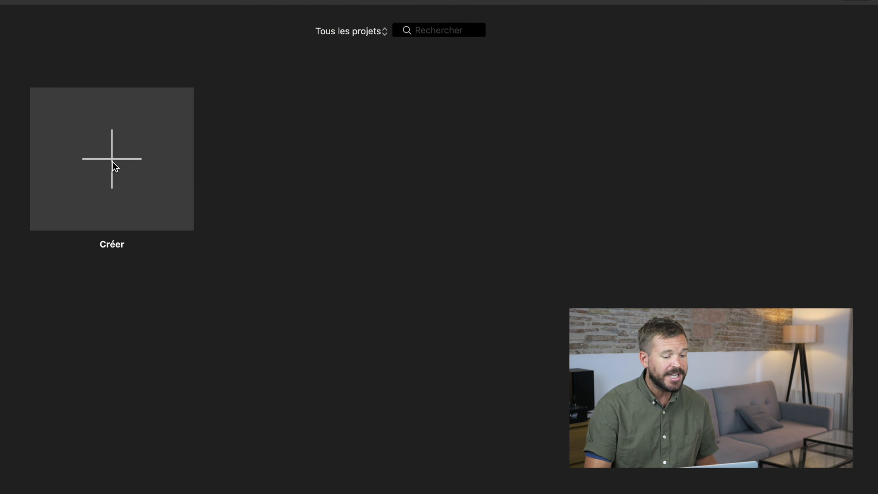
Step: Create a new movie project and display the media of Mon film
{"action": "left_click", "coordinate": [112, 162]}
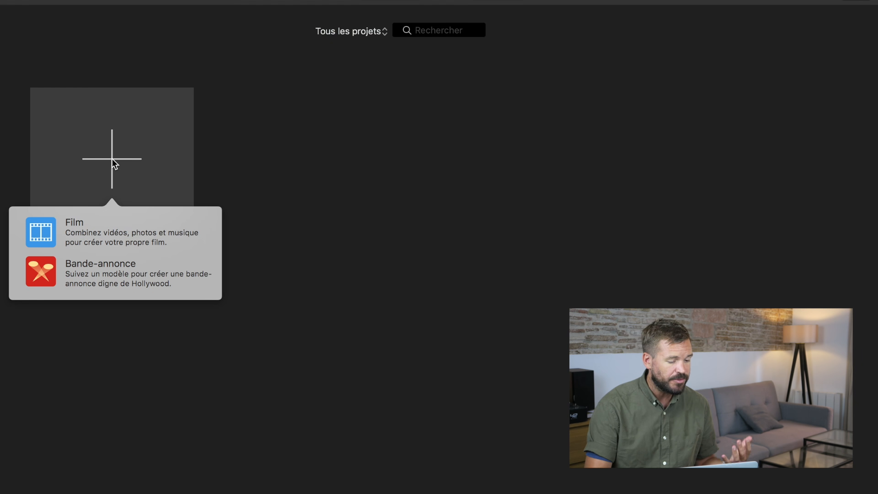
{"action": "left_click", "coordinate": [72, 228]}
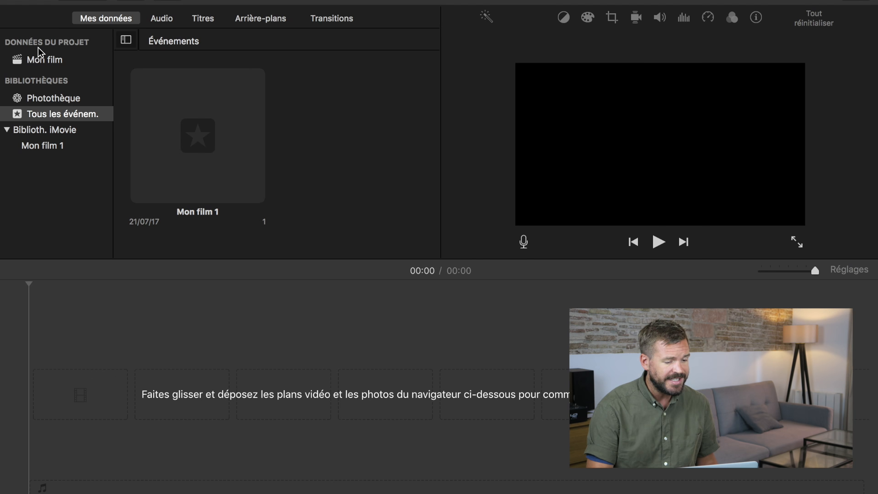
{"action": "left_click", "coordinate": [41, 59]}
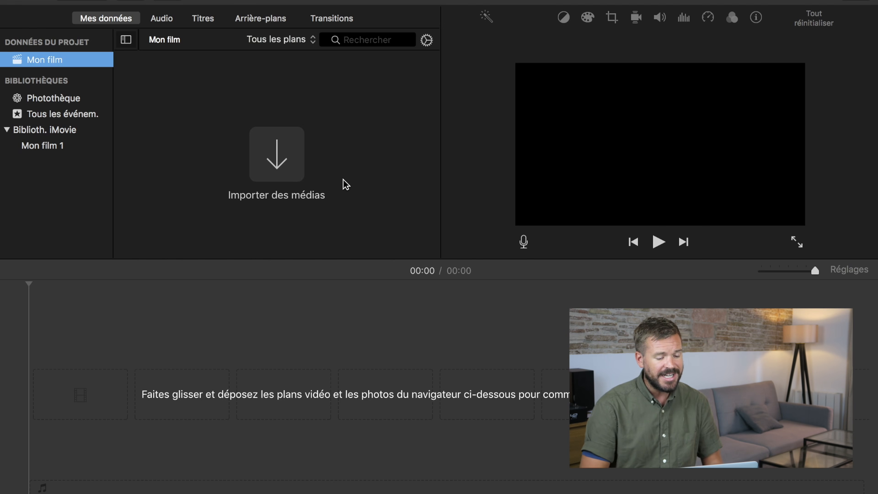
Step: Import the video files MVI_2205.MP4, MVI_2206.MP4 and MVI_2207.MP4 from the Bureau folder into the project
{"action": "left_click", "coordinate": [273, 159]}
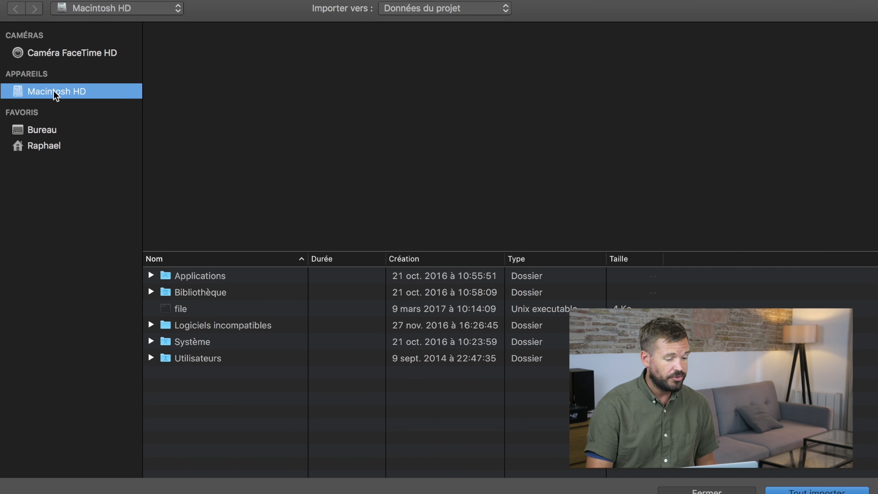
{"action": "left_click", "coordinate": [44, 133]}
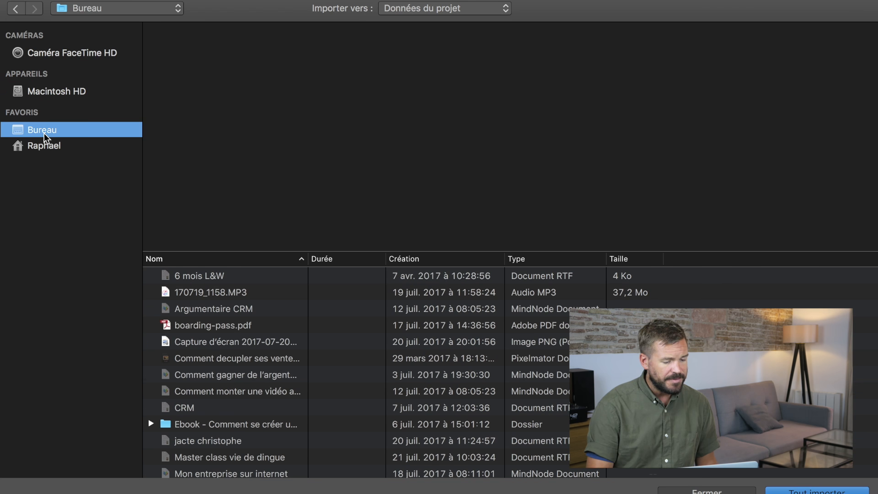
{"action": "scroll", "coordinate": [253, 313], "scroll_direction": "down", "scroll_amount": 3}
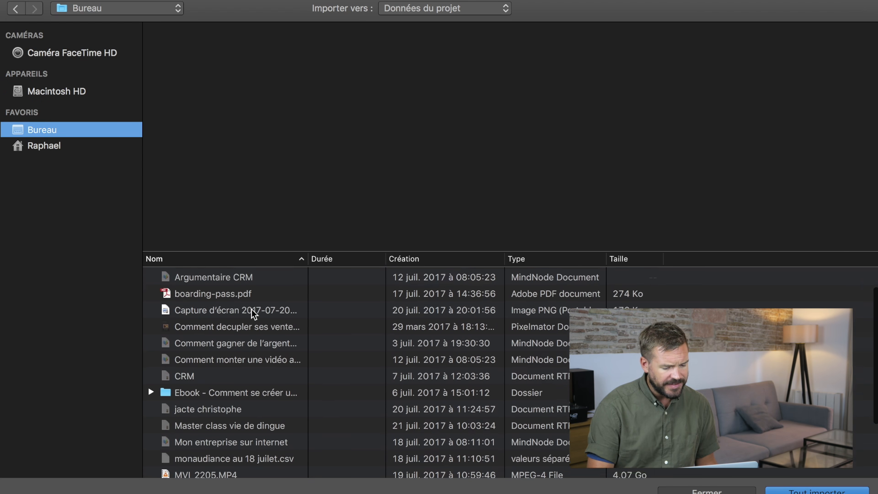
{"action": "scroll", "coordinate": [251, 309], "scroll_direction": "down", "scroll_amount": 4}
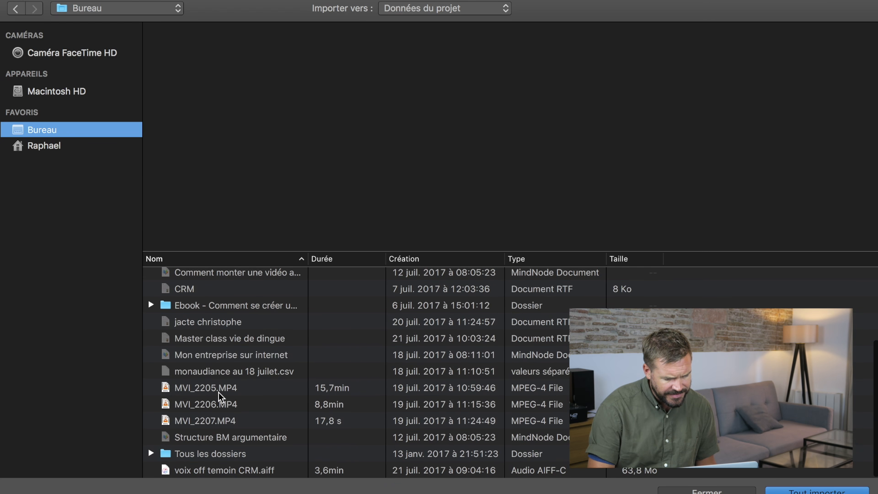
{"action": "left_click", "coordinate": [218, 391]}
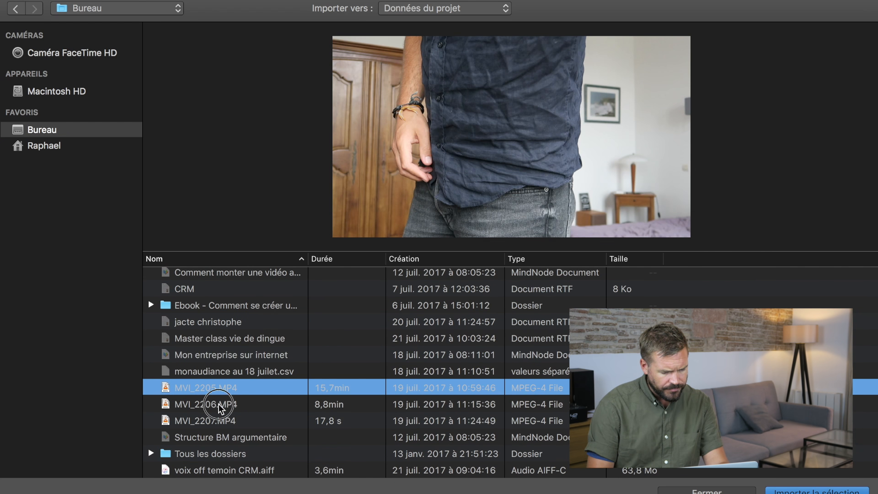
{"action": "left_click", "coordinate": [219, 406]}
{"action": "left_click", "coordinate": [222, 420]}
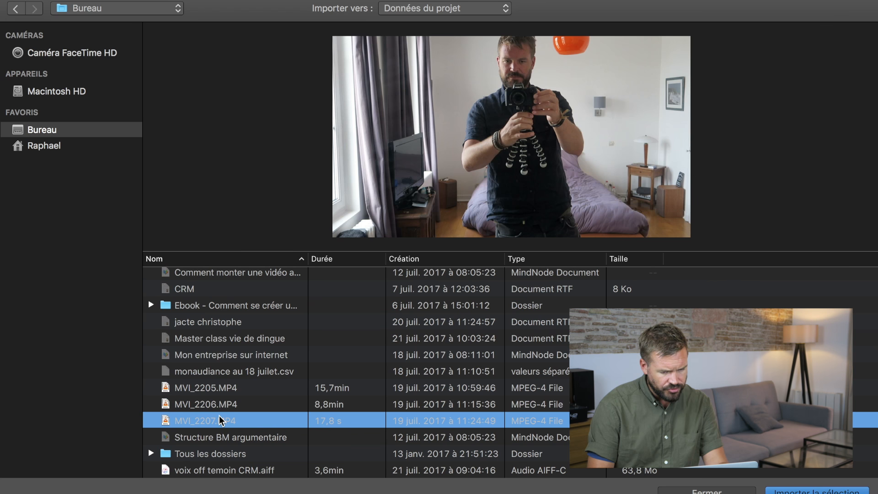
{"action": "left_click", "coordinate": [221, 393]}
{"action": "left_click", "coordinate": [224, 417], "text": "shift"}
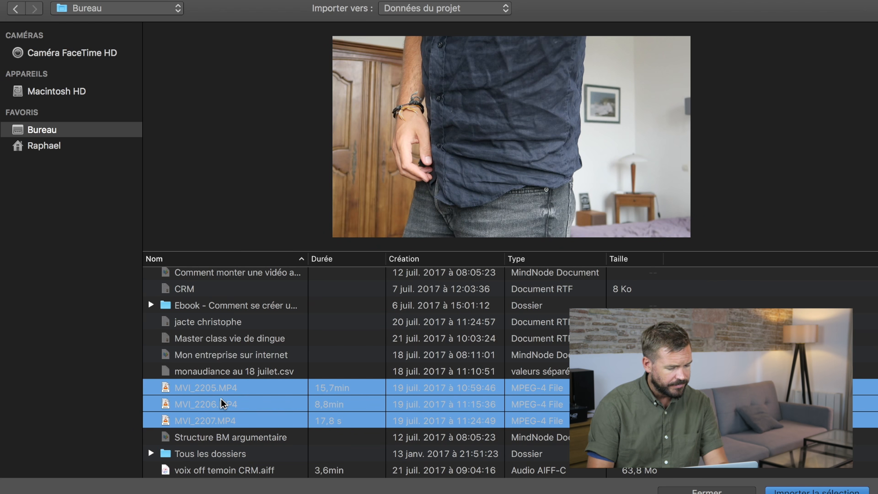
{"action": "left_click", "coordinate": [817, 491]}
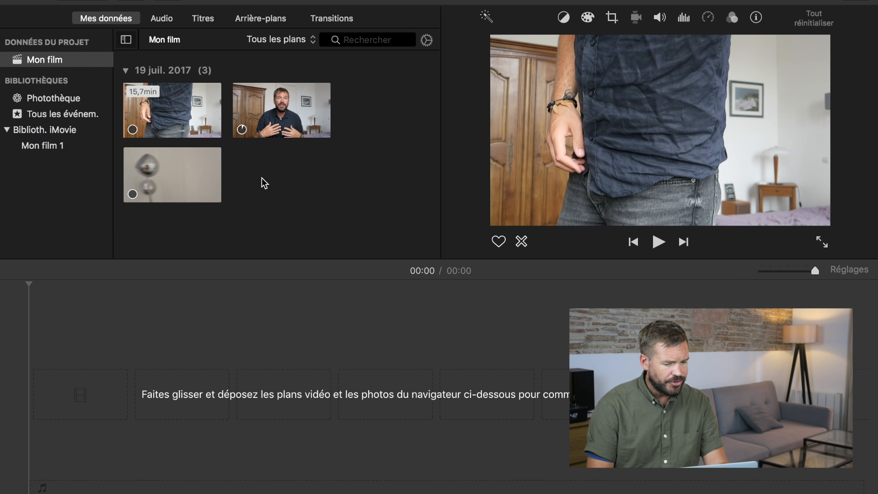
{"action": "left_click", "coordinate": [289, 175]}
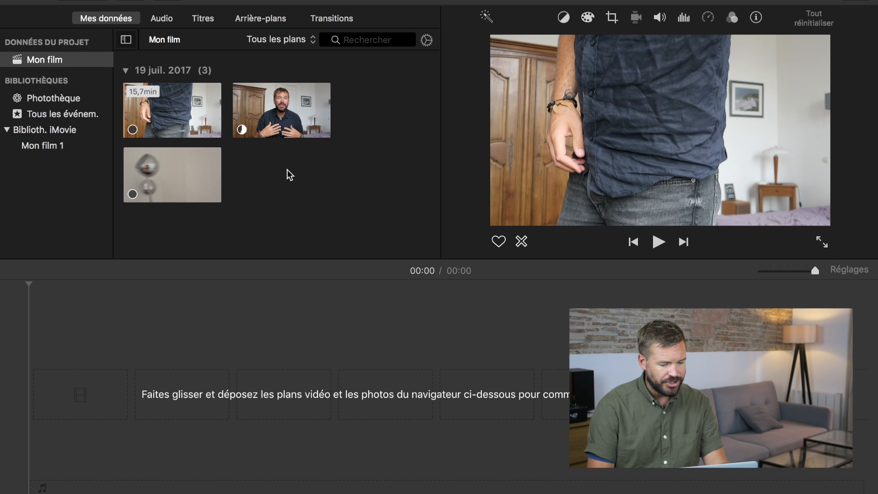
{"action": "right_click", "coordinate": [289, 175]}
{"action": "left_click", "coordinate": [261, 167]}
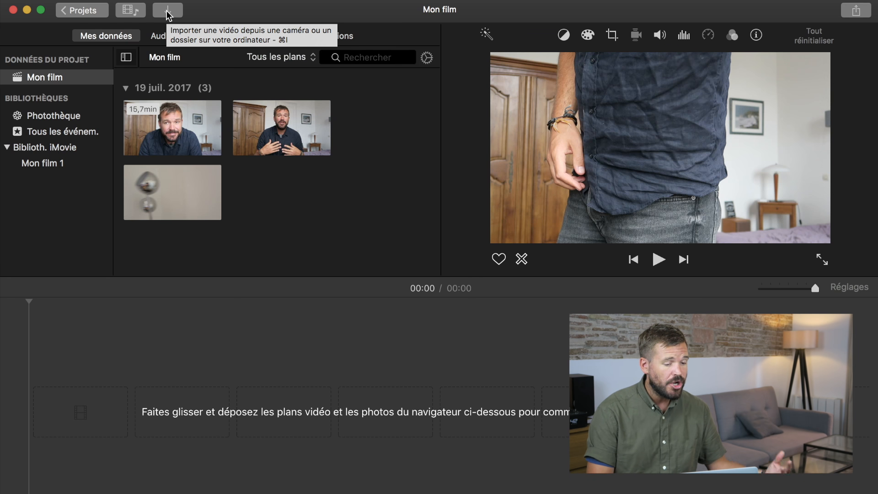
Step: Start another media import and sort the Bureau files by creation date, newest first
{"action": "left_click", "coordinate": [168, 11]}
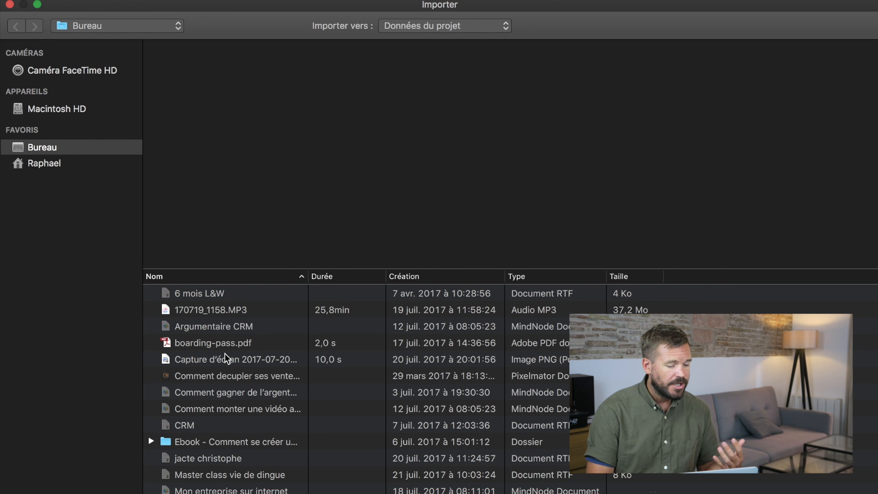
{"action": "scroll", "coordinate": [224, 353], "scroll_direction": "down", "scroll_amount": 2}
{"action": "scroll", "coordinate": [224, 357], "scroll_direction": "down", "scroll_amount": 6}
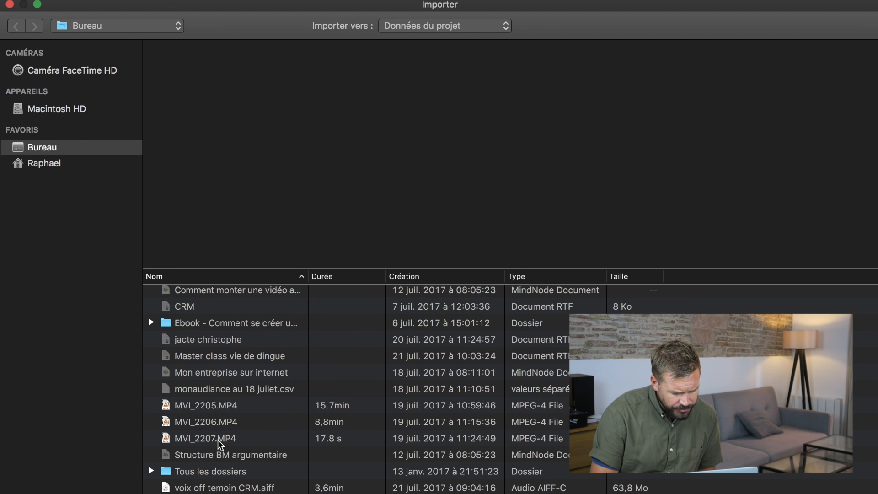
{"action": "scroll", "coordinate": [218, 440], "scroll_direction": "up", "scroll_amount": 1}
{"action": "left_click", "coordinate": [430, 277]}
{"action": "scroll", "coordinate": [433, 303], "scroll_direction": "up", "scroll_amount": 2}
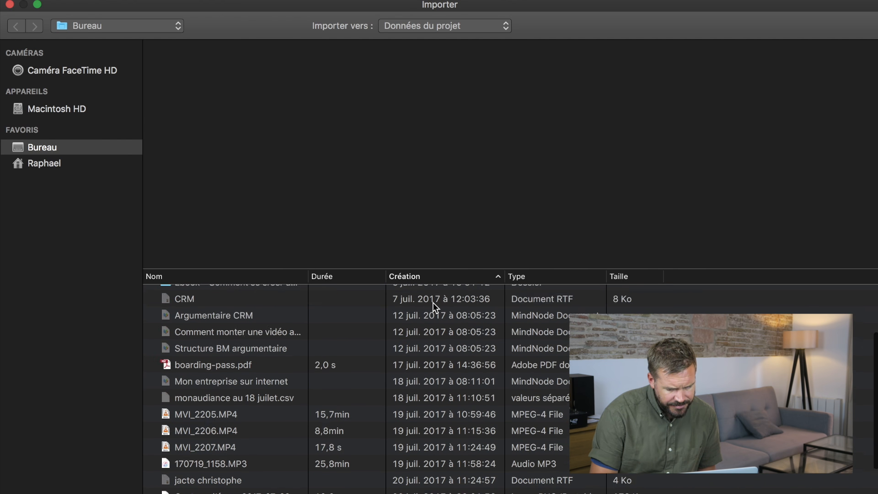
{"action": "scroll", "coordinate": [432, 303], "scroll_direction": "up", "scroll_amount": 3}
{"action": "left_click", "coordinate": [437, 278]}
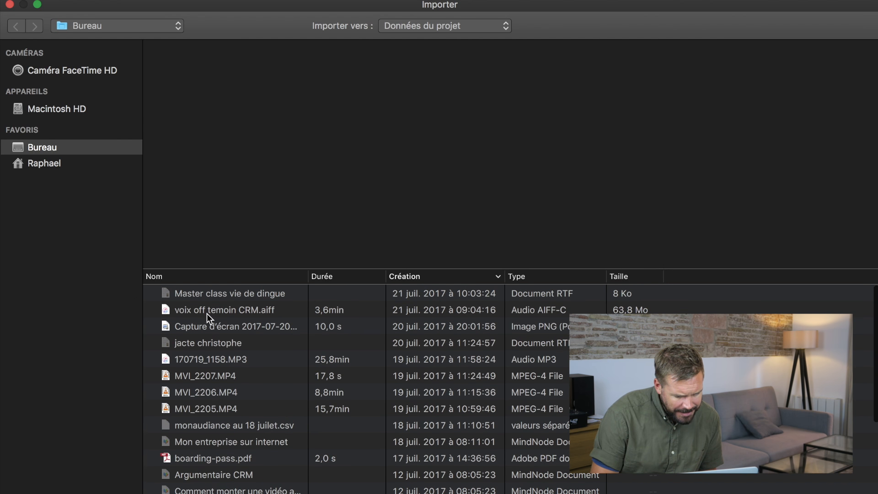
Step: Import the separate sound recording 170719_1158.MP3 into the project
{"action": "scroll", "coordinate": [207, 313], "scroll_direction": "down", "scroll_amount": 1}
{"action": "left_click", "coordinate": [202, 349]}
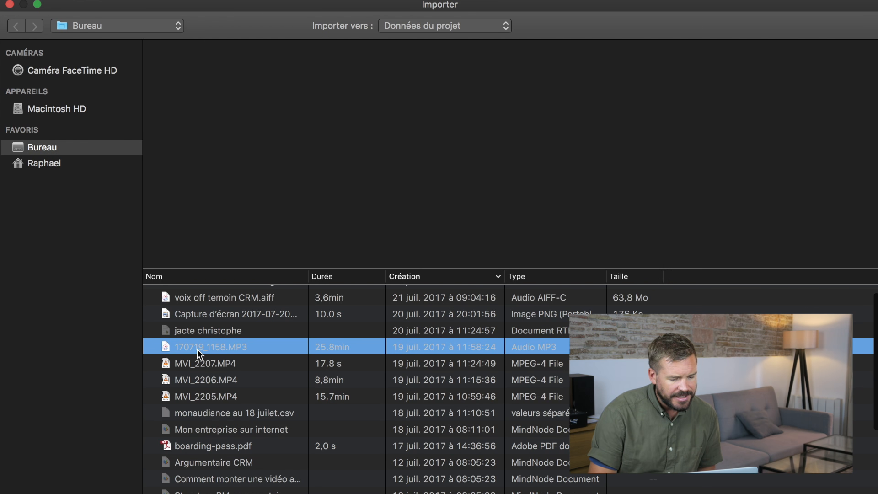
{"action": "double_click", "coordinate": [197, 349]}
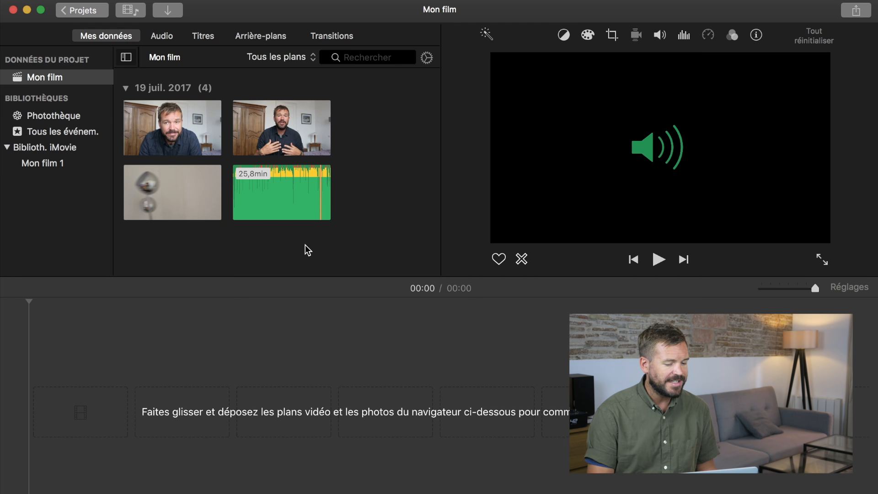
Step: Place the 15.7-minute and 8.8-minute video clips in sequence on the timeline, with the 170719_1158 audio beneath them from the start
{"action": "left_click_drag", "start_coordinate": [162, 151], "coordinate": [37, 426]}
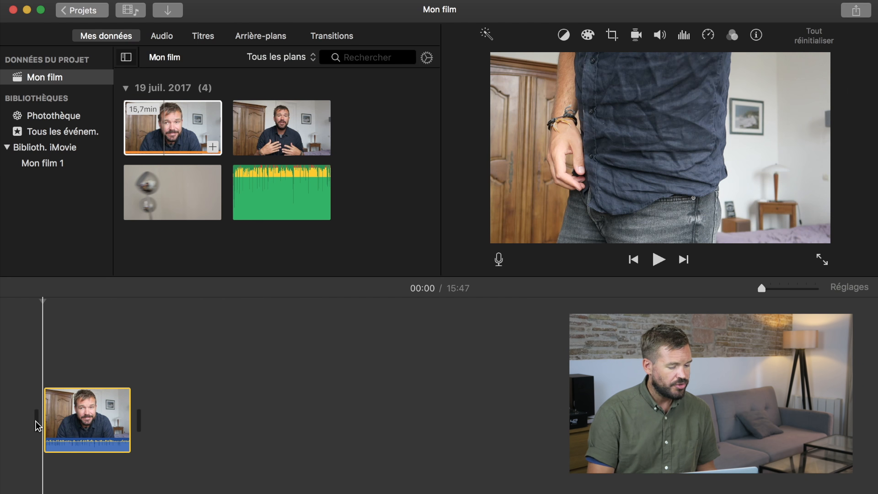
{"action": "left_click", "coordinate": [283, 135]}
{"action": "left_click_drag", "start_coordinate": [284, 135], "coordinate": [172, 372]}
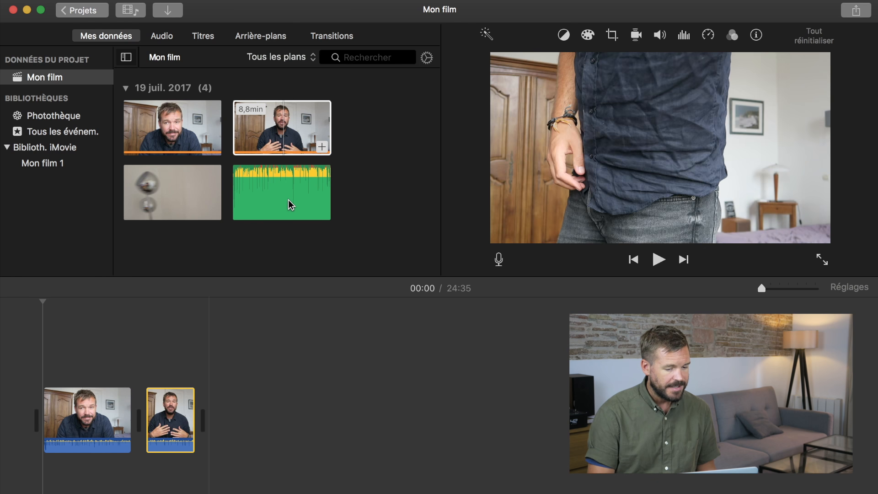
{"action": "left_click_drag", "start_coordinate": [290, 195], "coordinate": [22, 484]}
{"action": "left_click", "coordinate": [36, 346]}
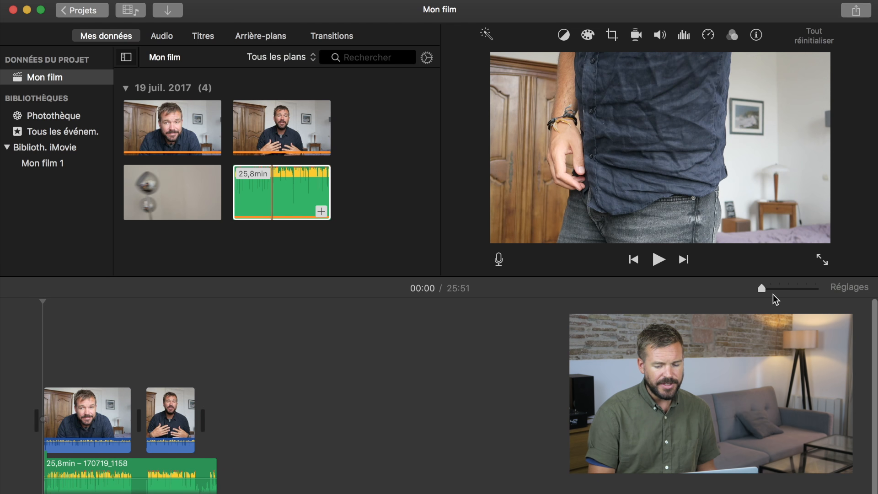
Step: Split the 170719_1158 audio clip before the first speech peaks and delete its leading piece of about 27.7 s
{"action": "left_click_drag", "start_coordinate": [762, 291], "coordinate": [770, 290]}
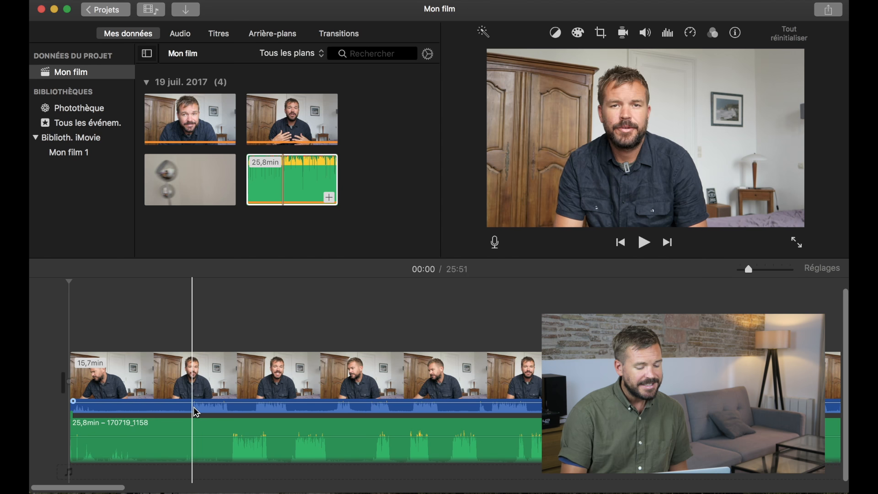
{"action": "key", "text": "XF86AudioRaiseVolume"}
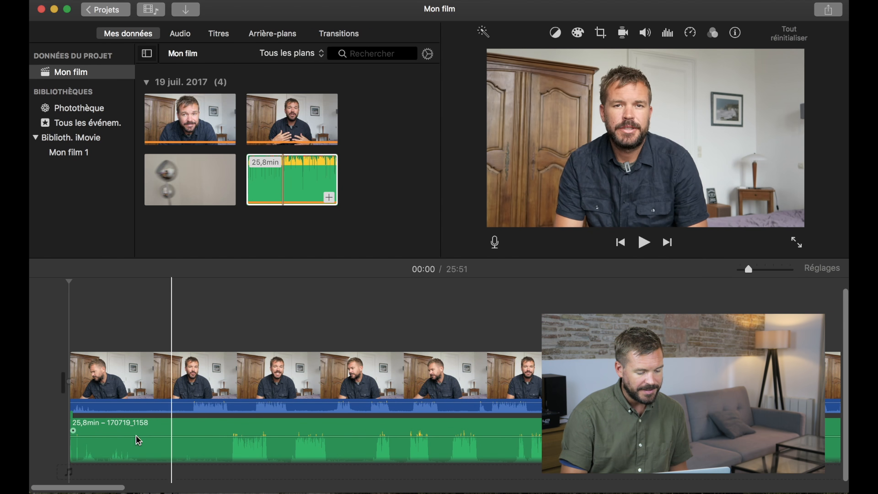
{"action": "left_click", "coordinate": [70, 446]}
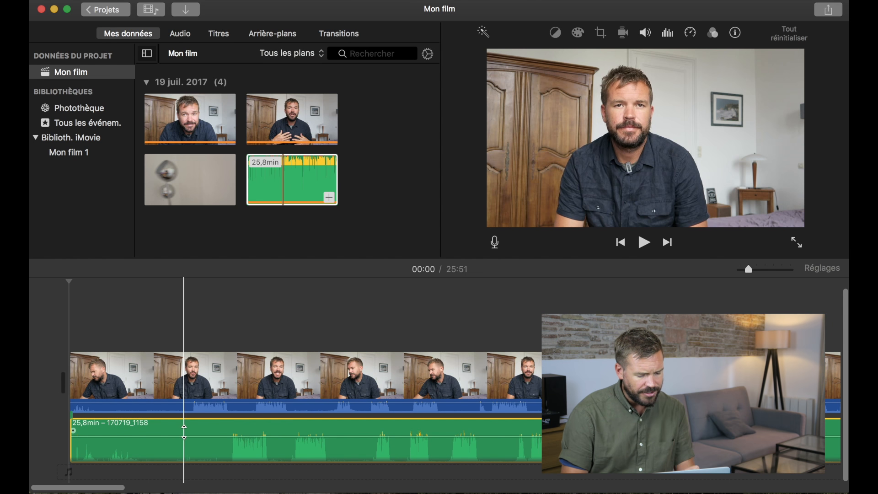
{"action": "left_click", "coordinate": [180, 428]}
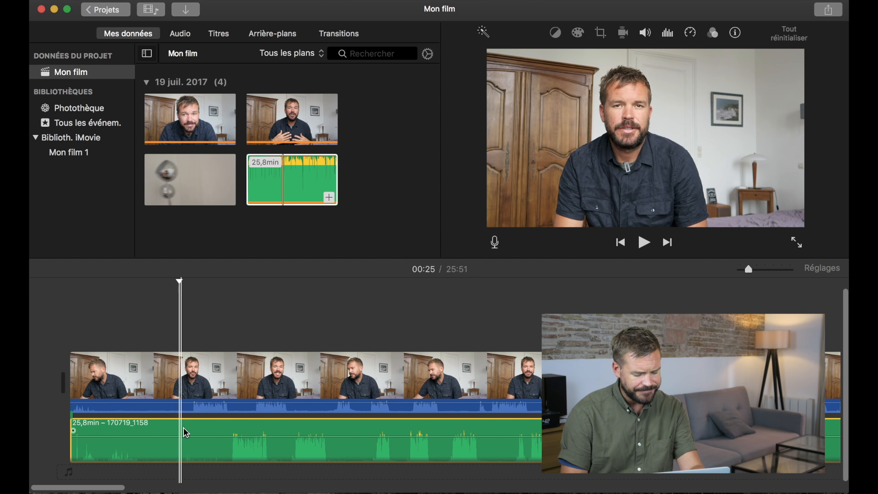
{"action": "key", "text": "super+b"}
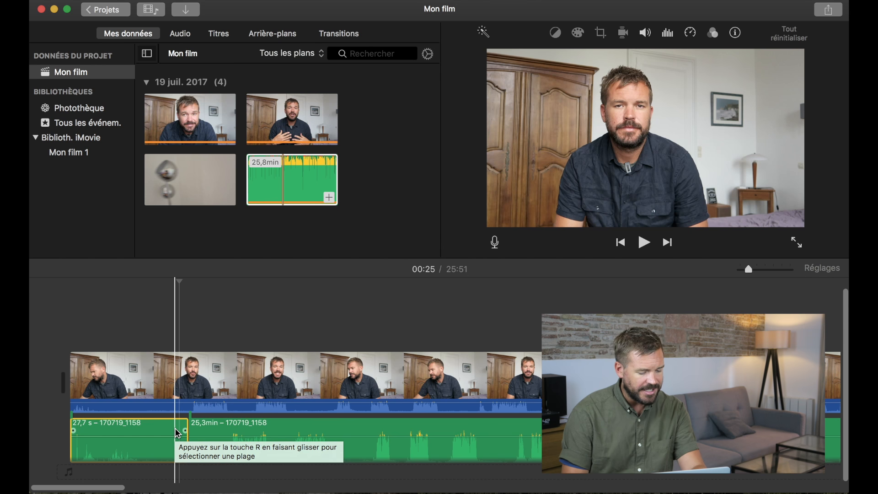
{"action": "left_click_drag", "start_coordinate": [47, 430], "coordinate": [115, 434]}
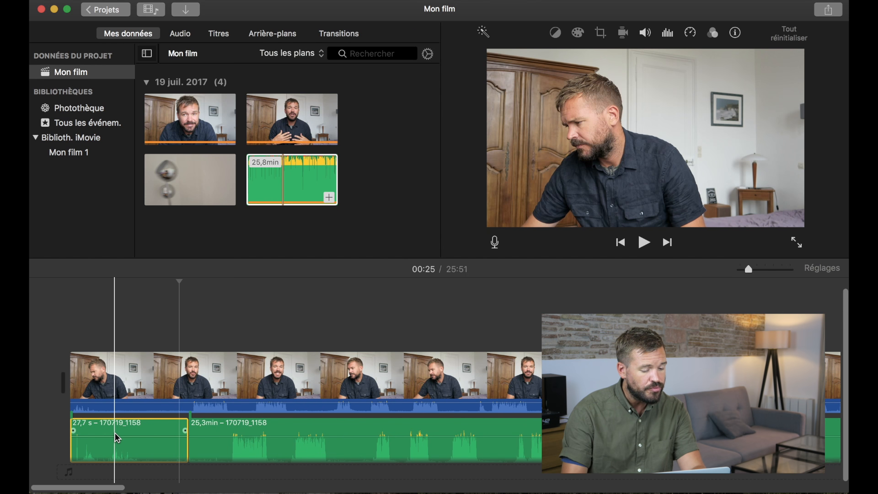
{"action": "key", "text": "Delete"}
Step: Shift the remaining 170719_1158 audio earlier so its speech waveform lines up with the video's own sound at about 00:28
{"action": "left_click_drag", "start_coordinate": [247, 425], "coordinate": [204, 419]}
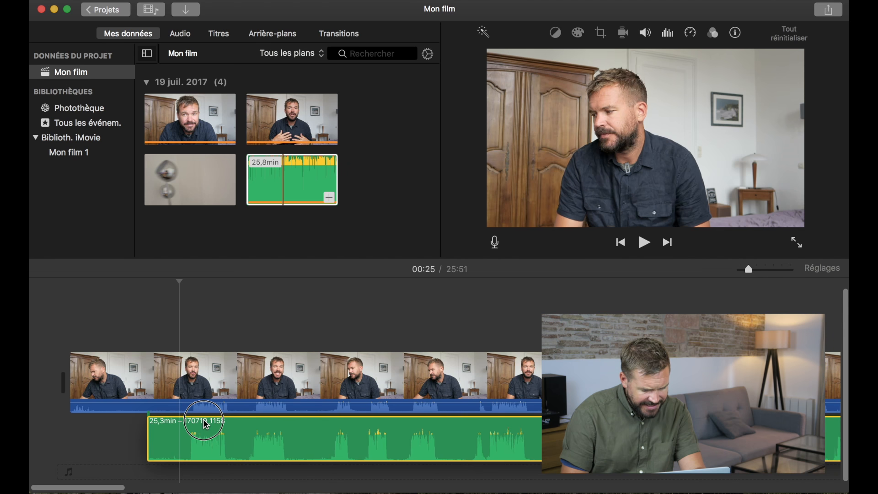
{"action": "left_click", "coordinate": [192, 338]}
{"action": "left_click_drag", "start_coordinate": [749, 268], "coordinate": [792, 269]}
{"action": "left_click", "coordinate": [280, 427]}
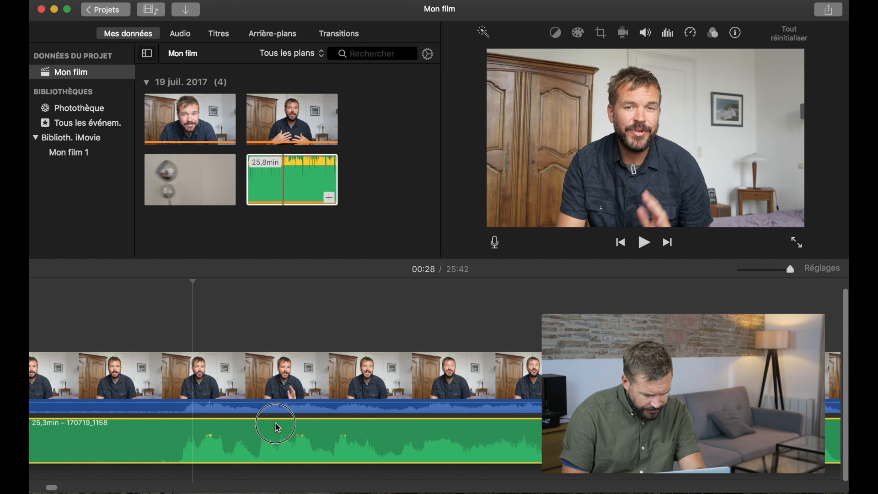
Step: Play the timeline from just before the first spoken words to check the audio and video sync
{"action": "left_click", "coordinate": [143, 339]}
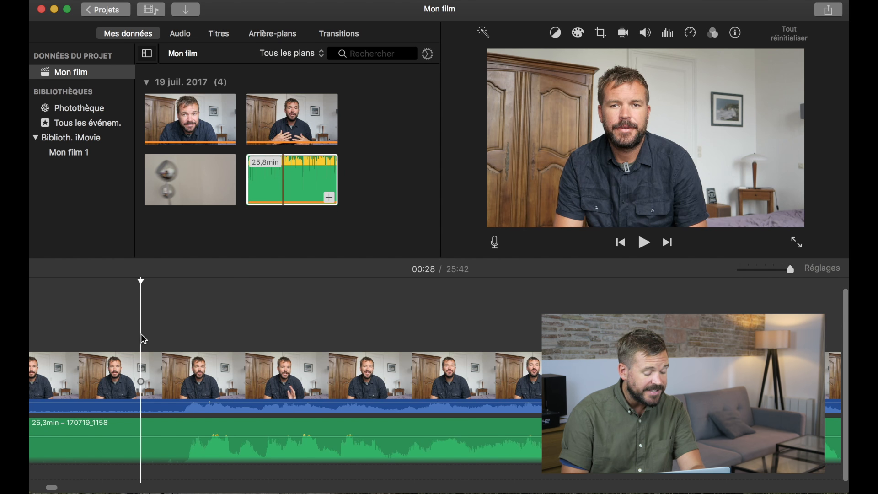
{"action": "key", "text": "space"}
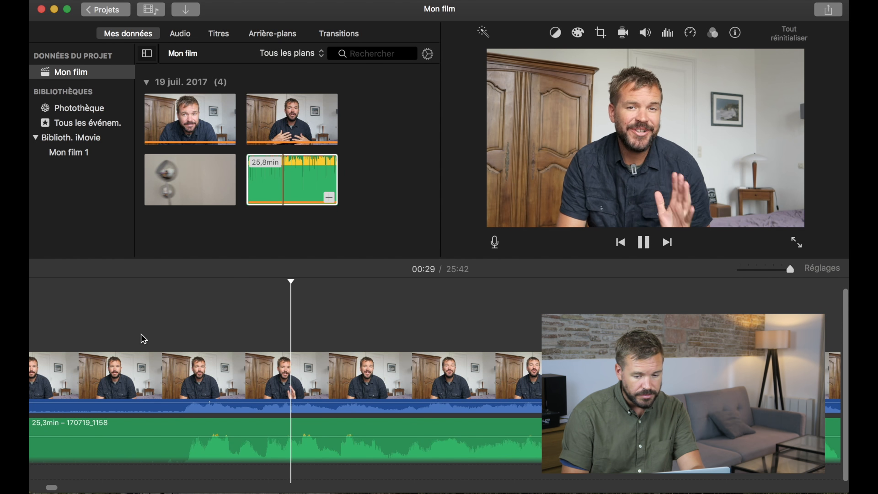
{"action": "key", "text": "space"}
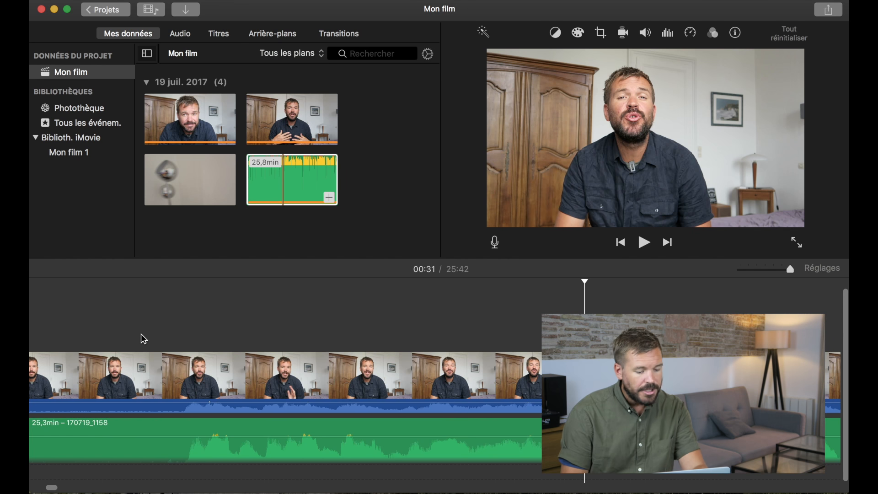
Step: Split the first video clip and the 170719_1158 audio just before the first words at 00:28 and delete both leading pieces
{"action": "left_click", "coordinate": [179, 330]}
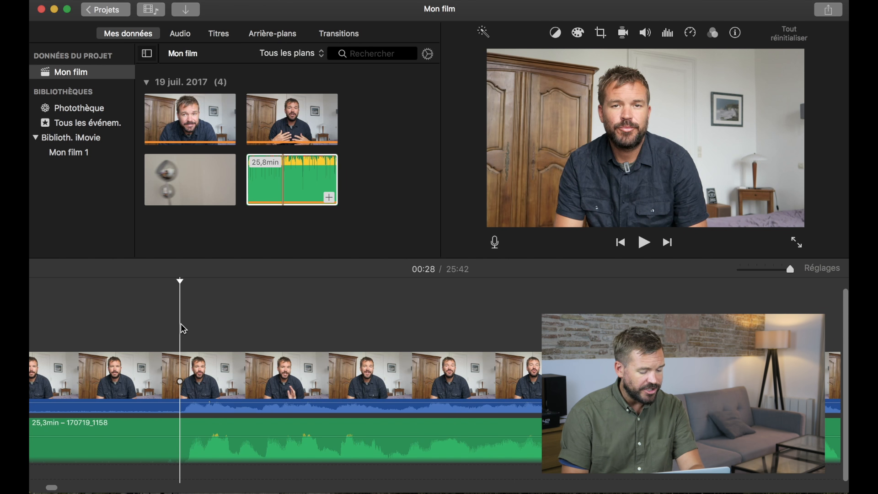
{"action": "key", "text": "super+a"}
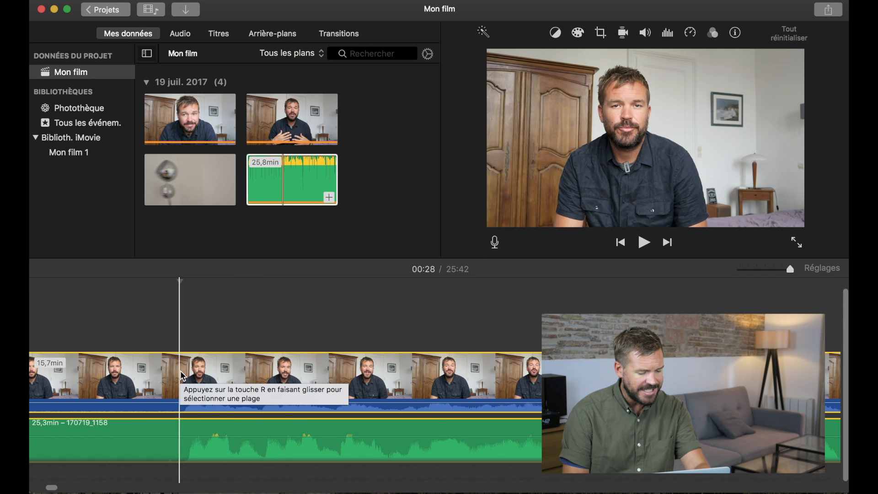
{"action": "key", "text": "super+b"}
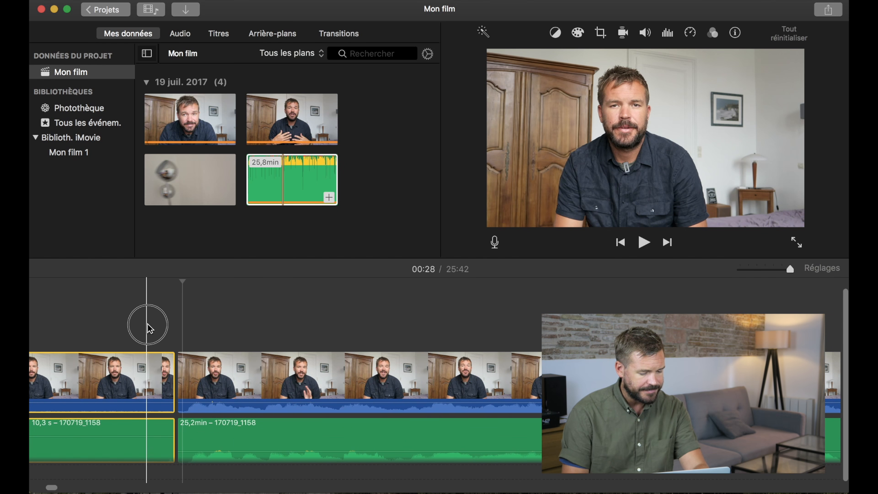
{"action": "key", "text": "Delete"}
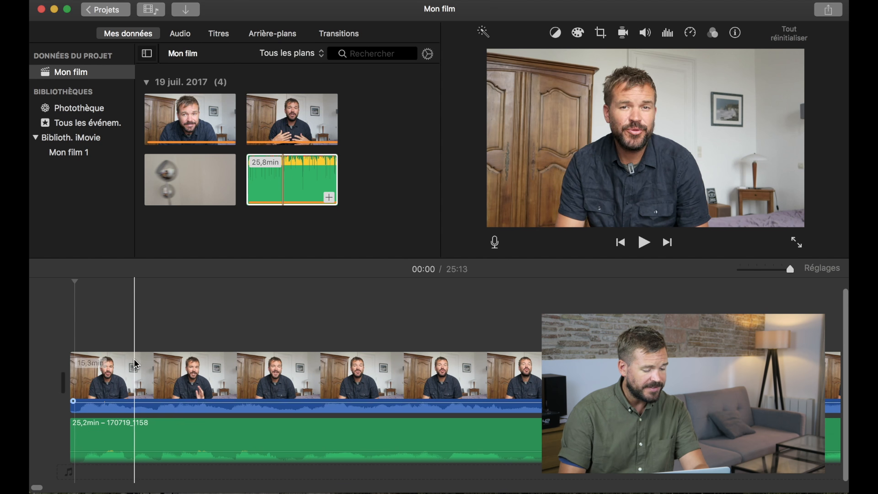
Step: Mute the first video clip's own camera sound
{"action": "left_click", "coordinate": [177, 373]}
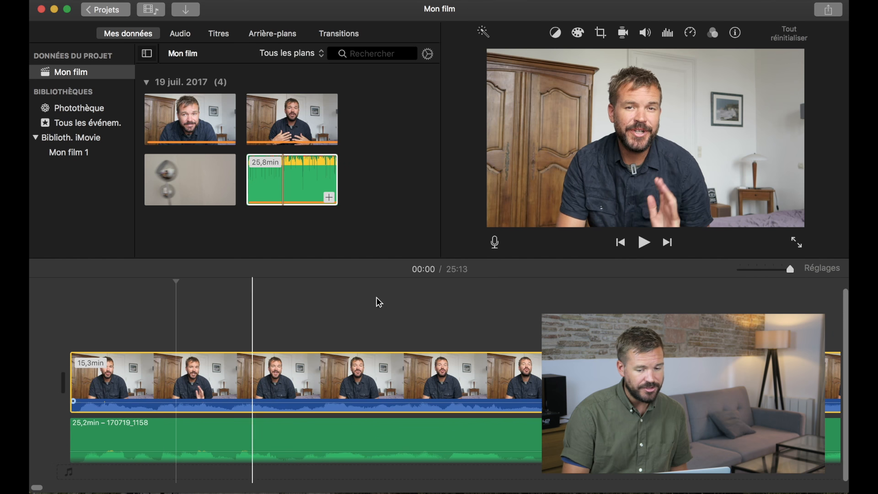
{"action": "left_click", "coordinate": [645, 33]}
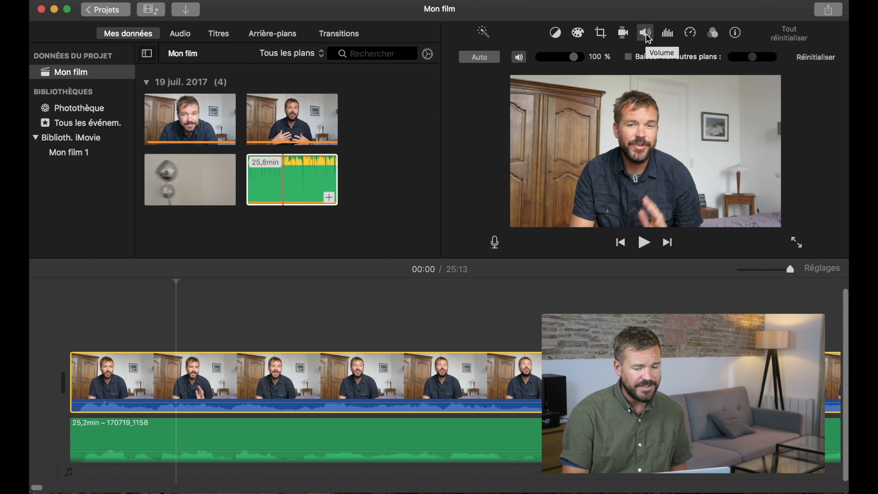
{"action": "left_click", "coordinate": [520, 60]}
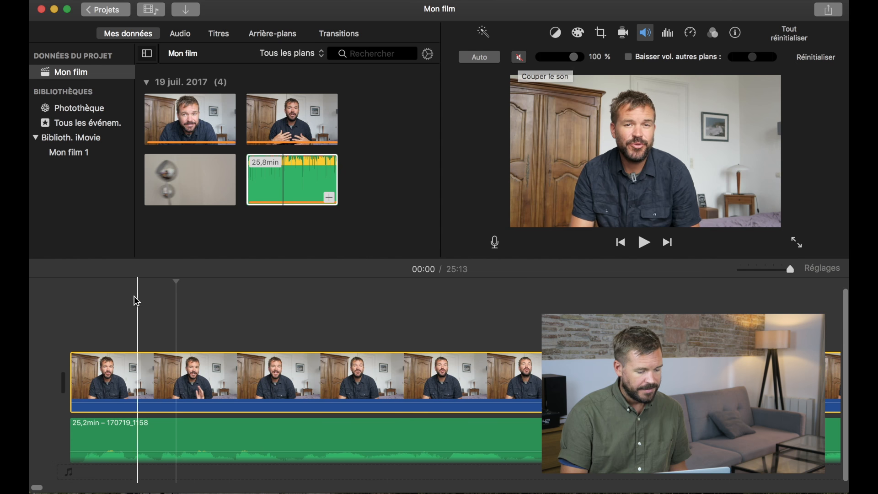
Step: Apply the automatic volume enhancement to the 25.2-minute 170719_1158 audio clip
{"action": "left_click", "coordinate": [129, 432]}
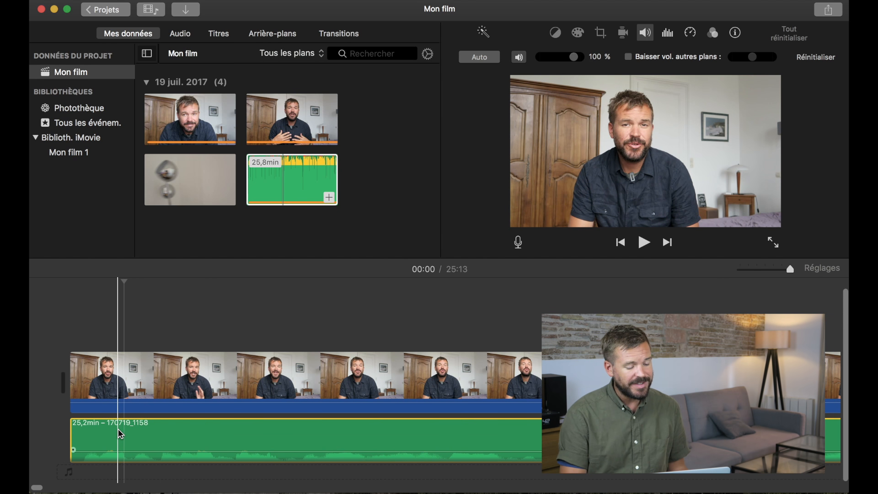
{"action": "left_click", "coordinate": [54, 433]}
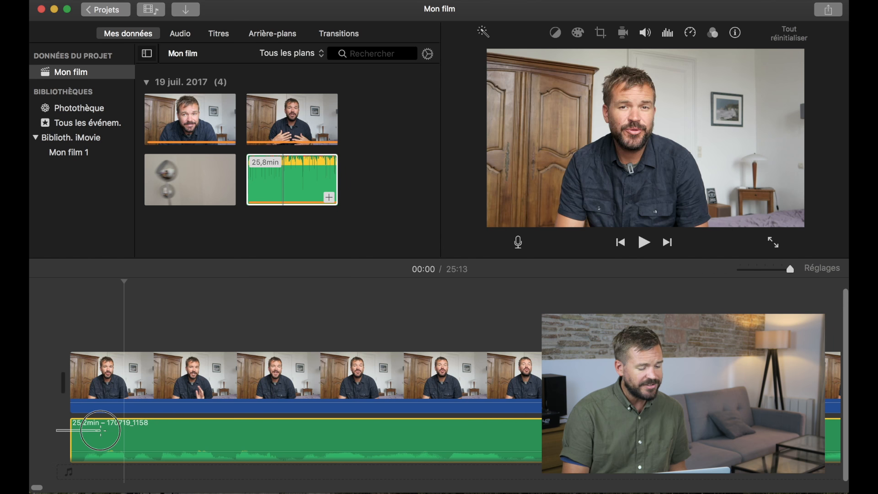
{"action": "left_click", "coordinate": [645, 33]}
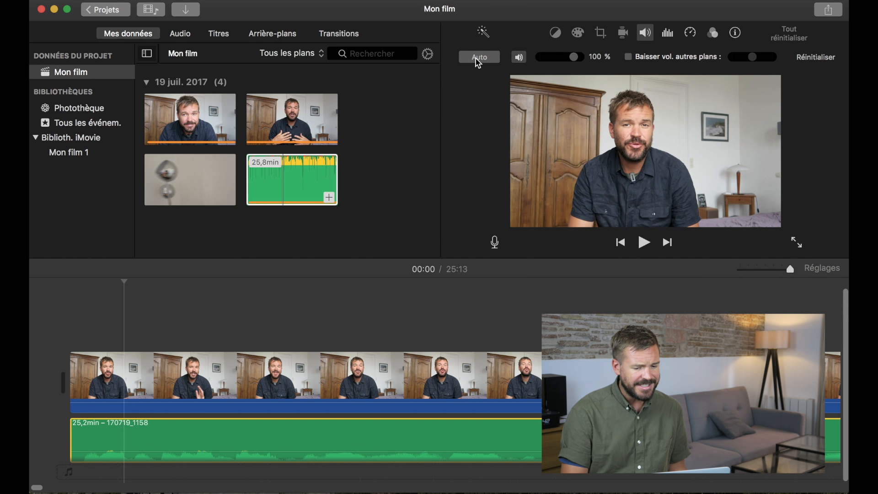
{"action": "left_click", "coordinate": [479, 59]}
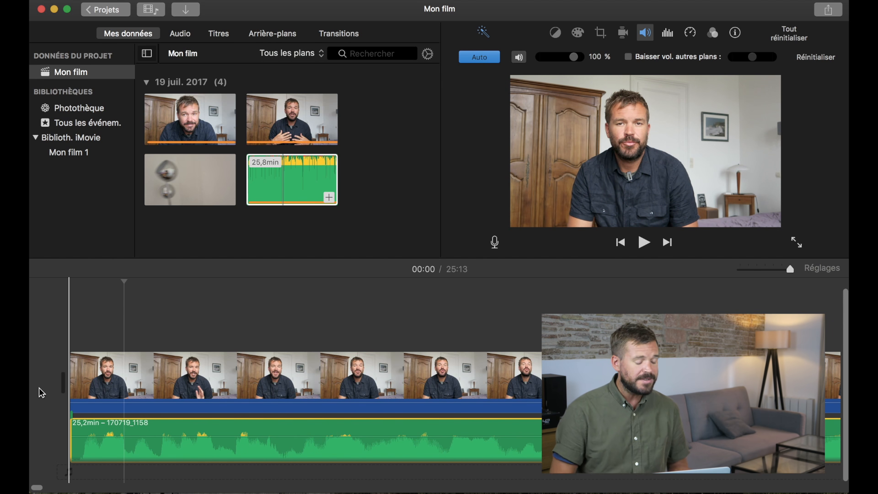
Step: Try the automatic enhancement on the first video clip and switch it off again
{"action": "left_click", "coordinate": [167, 373]}
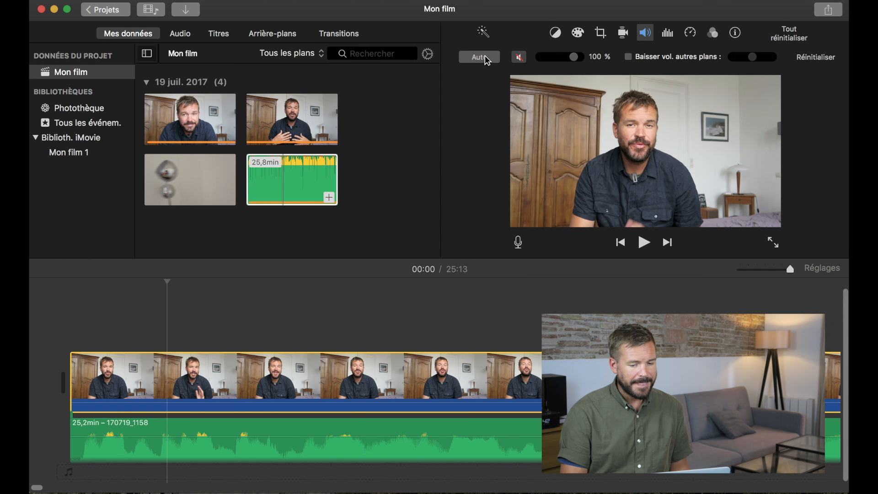
{"action": "left_click", "coordinate": [259, 336]}
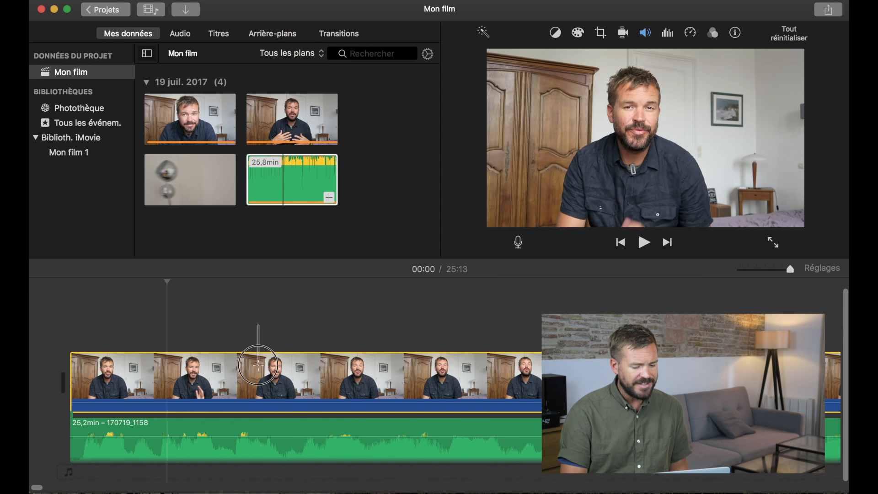
{"action": "left_click", "coordinate": [485, 37]}
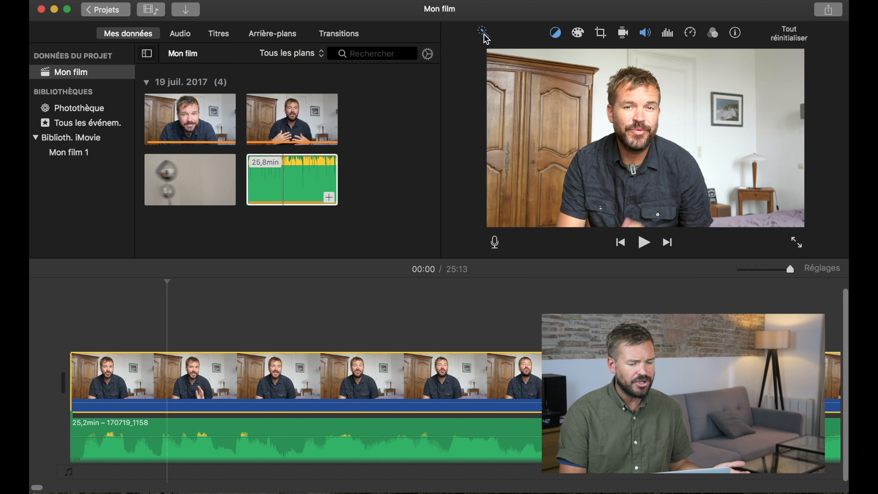
{"action": "left_click", "coordinate": [486, 36]}
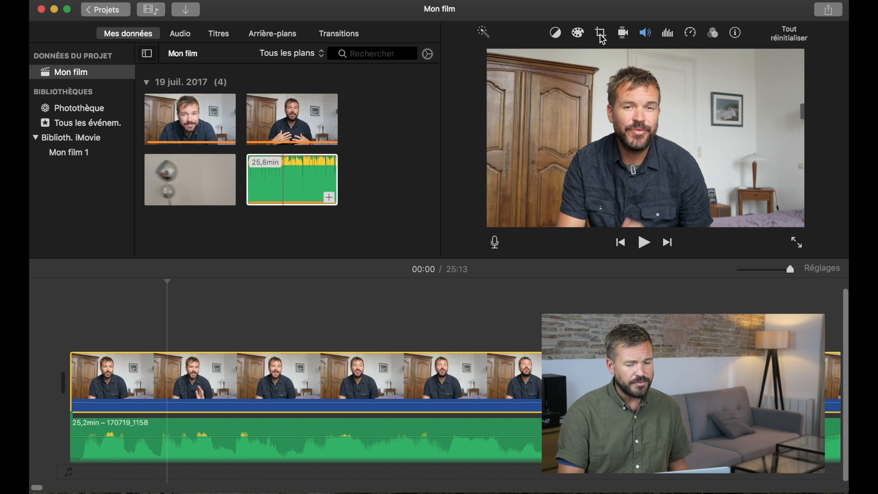
Step: Crop the first video clip to fill, with a tighter frame around the speaker's head and shoulders, and apply it
{"action": "left_click", "coordinate": [602, 38]}
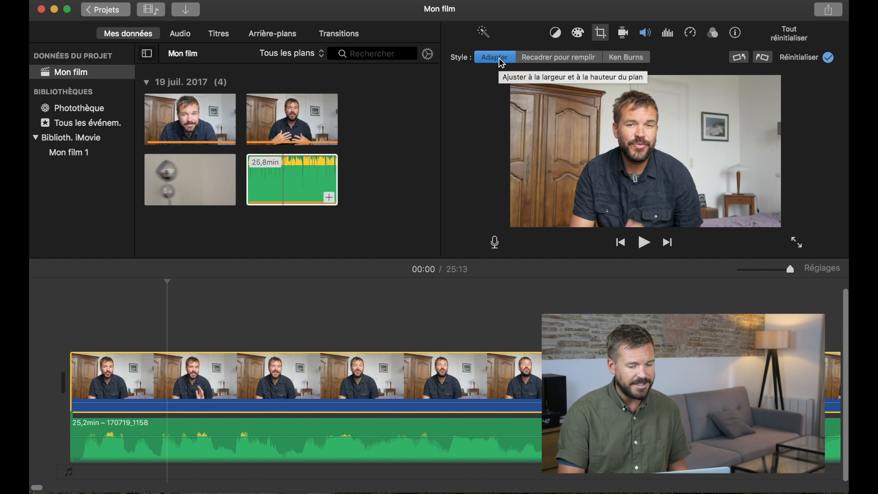
{"action": "left_click", "coordinate": [559, 60]}
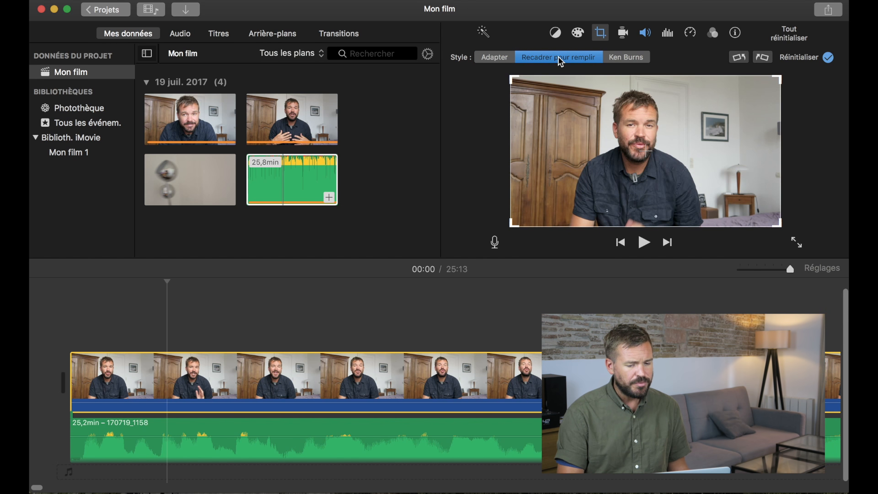
{"action": "left_click_drag", "start_coordinate": [518, 82], "coordinate": [607, 128]}
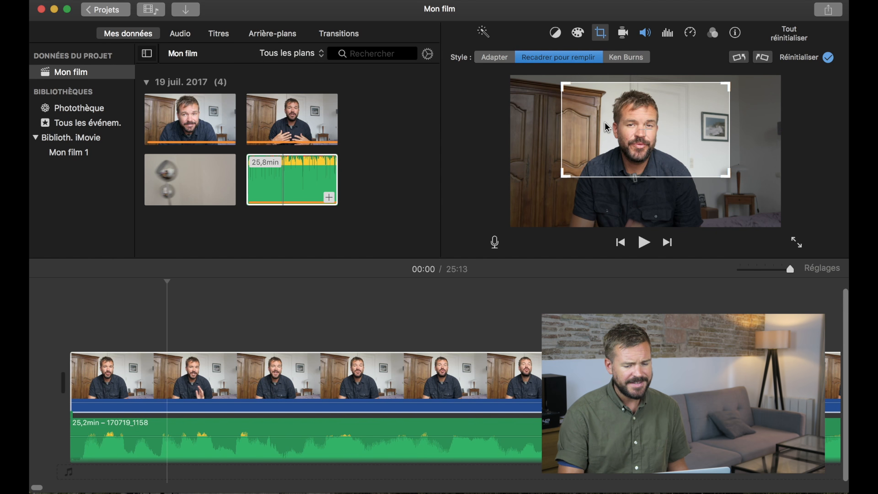
{"action": "key", "text": "Return"}
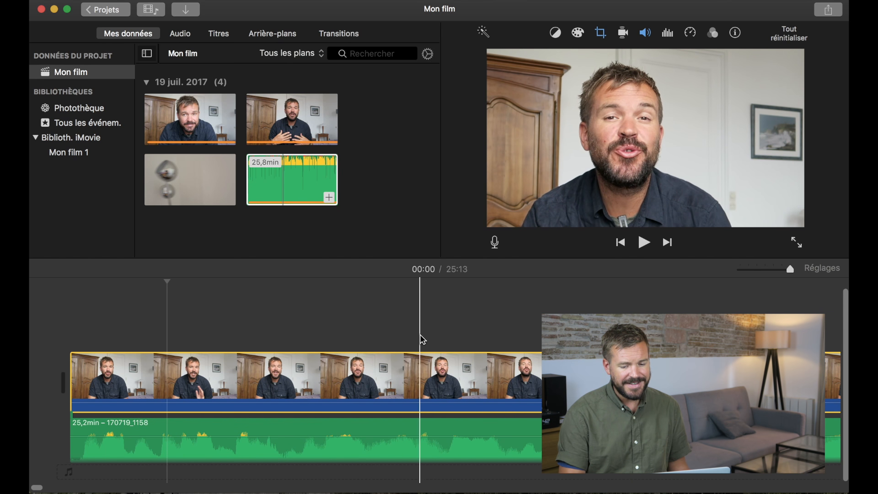
Step: Enlarge the first video clip's crop frame, then return its cropping style to Fit
{"action": "left_click", "coordinate": [602, 33]}
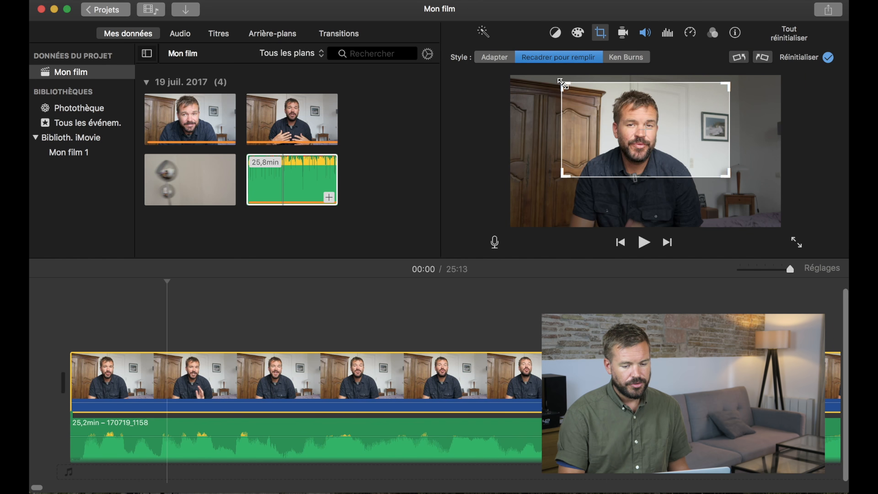
{"action": "left_click_drag", "start_coordinate": [564, 91], "coordinate": [463, 67]}
{"action": "left_click_drag", "start_coordinate": [728, 188], "coordinate": [828, 255]}
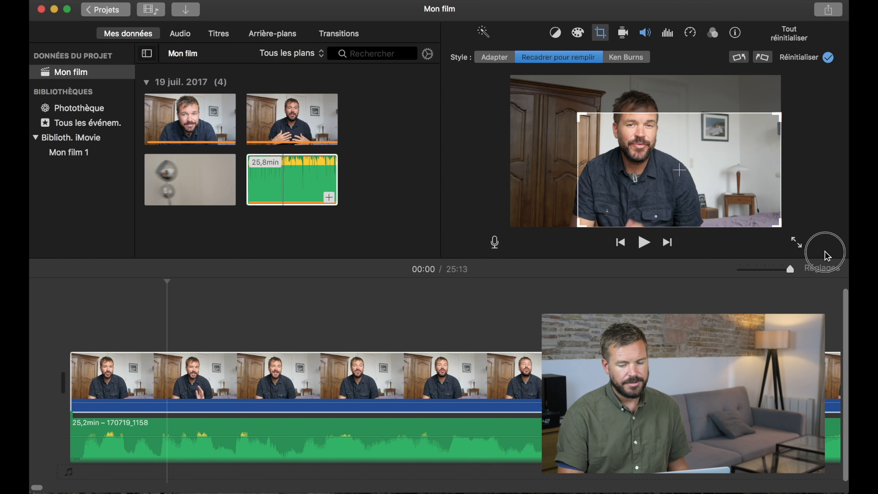
{"action": "left_click", "coordinate": [500, 58]}
Step: Give the first video clip the Ken Burns style and select its end frame for adjustment
{"action": "left_click", "coordinate": [644, 61]}
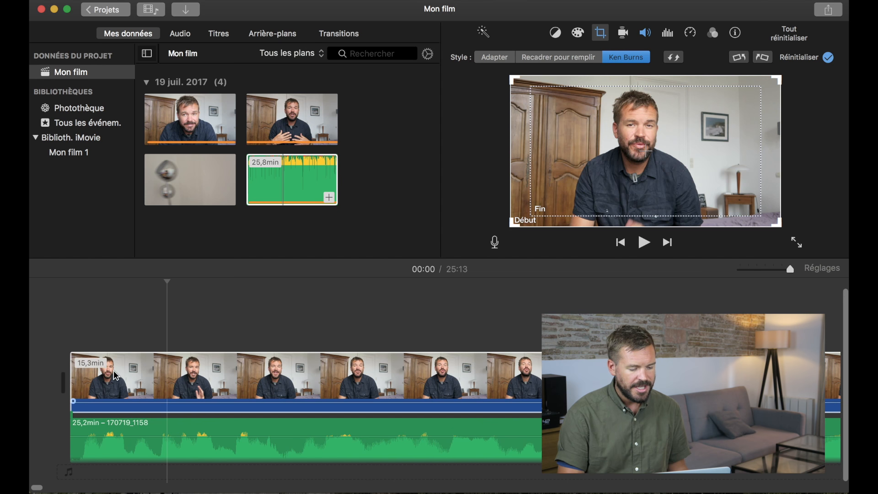
{"action": "left_click", "coordinate": [67, 329]}
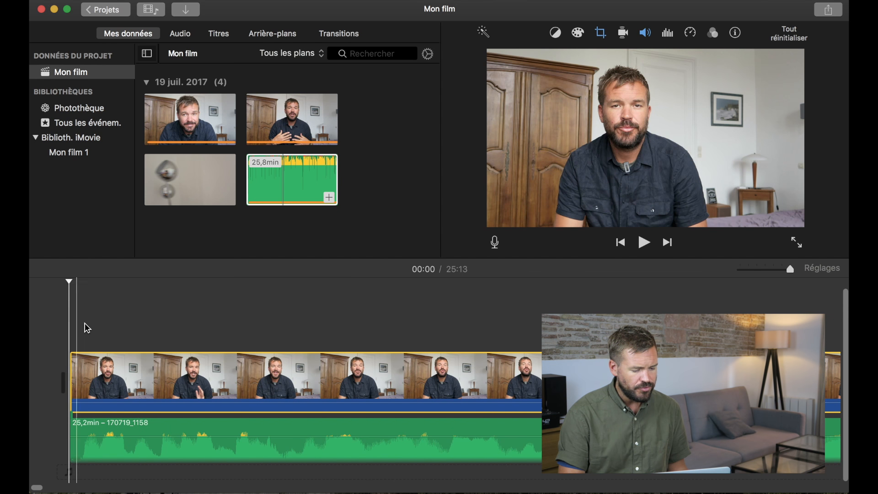
{"action": "left_click", "coordinate": [74, 327]}
{"action": "left_click", "coordinate": [600, 34]}
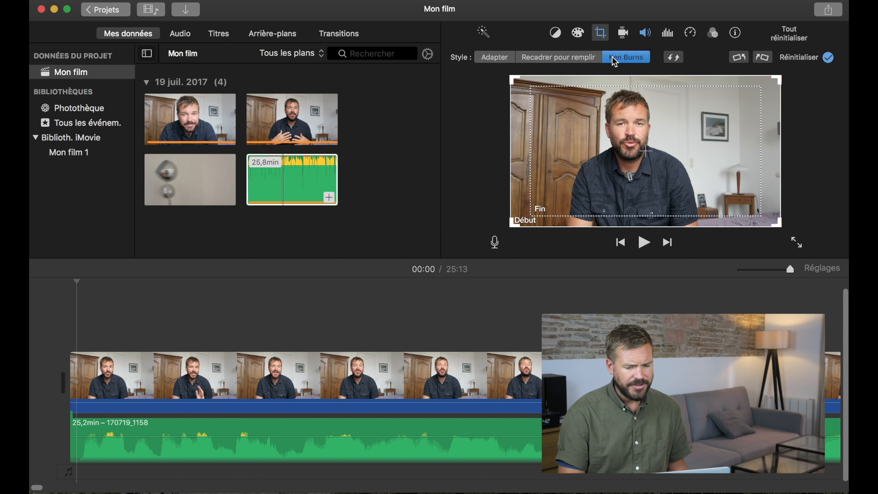
{"action": "left_click", "coordinate": [580, 118]}
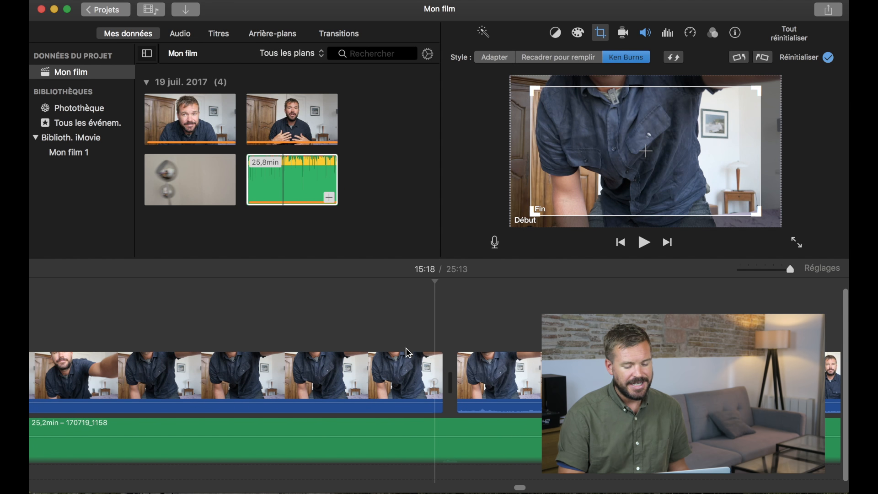
Step: Split the first video clip and the 170719_1158 audio together at about 00:08, where the opening speech ends
{"action": "scroll", "coordinate": [428, 360], "scroll_direction": "left", "scroll_amount": 15}
{"action": "scroll", "coordinate": [427, 361], "scroll_direction": "left", "scroll_amount": 10}
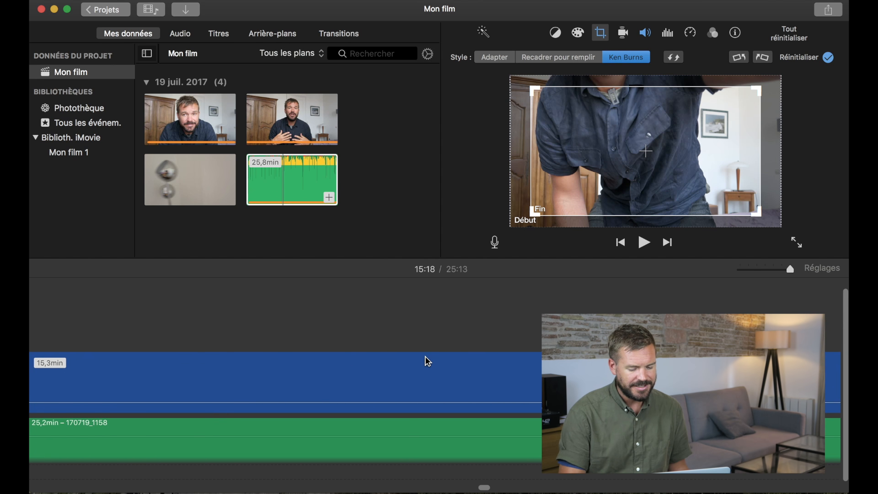
{"action": "scroll", "coordinate": [513, 313], "scroll_direction": "left", "scroll_amount": 10}
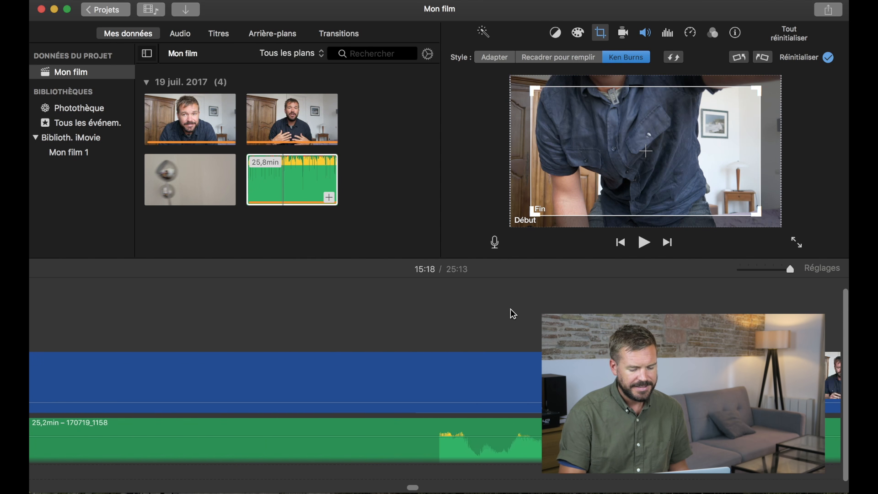
{"action": "left_click_drag", "start_coordinate": [790, 269], "coordinate": [740, 269]}
{"action": "left_click", "coordinate": [62, 343]}
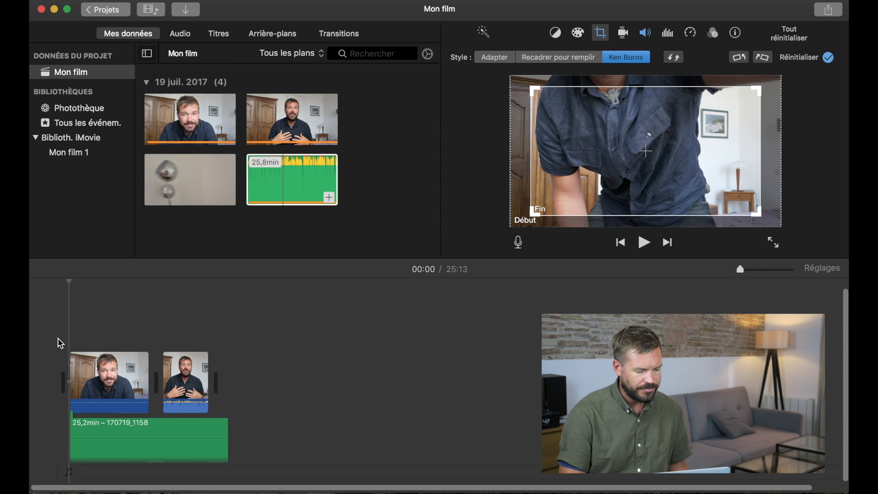
{"action": "left_click_drag", "start_coordinate": [740, 269], "coordinate": [775, 269]}
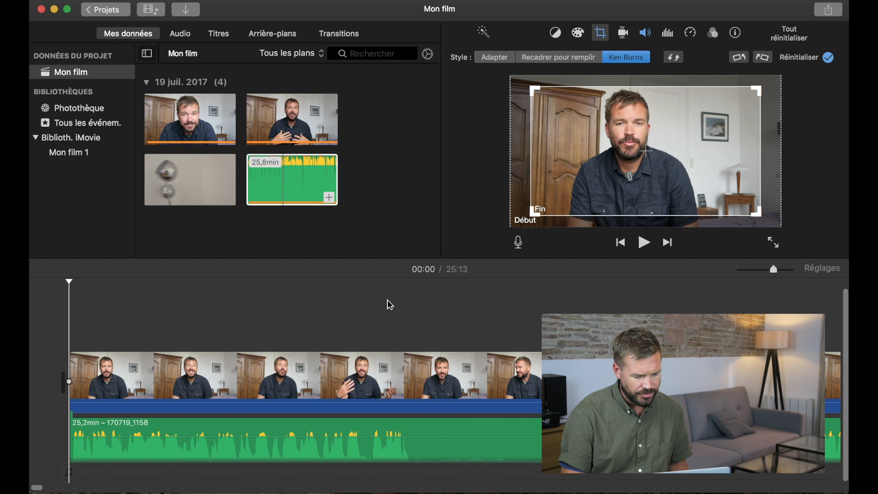
{"action": "left_click", "coordinate": [414, 366]}
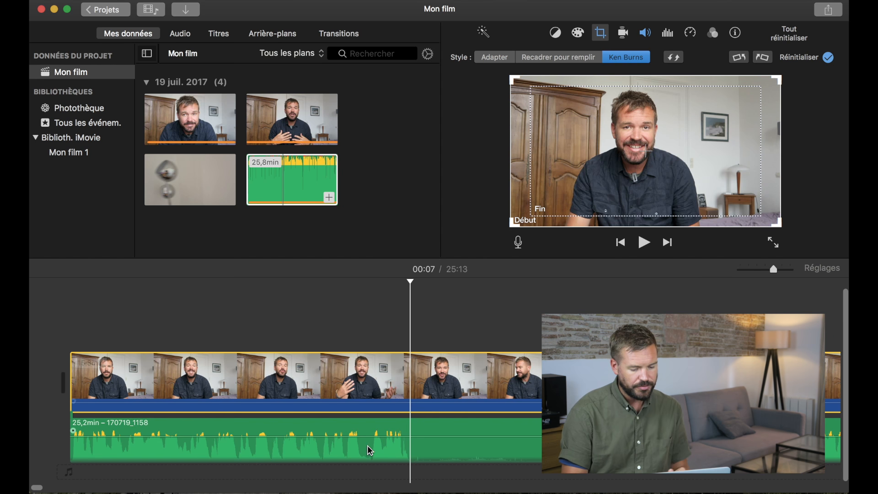
{"action": "left_click", "coordinate": [415, 343]}
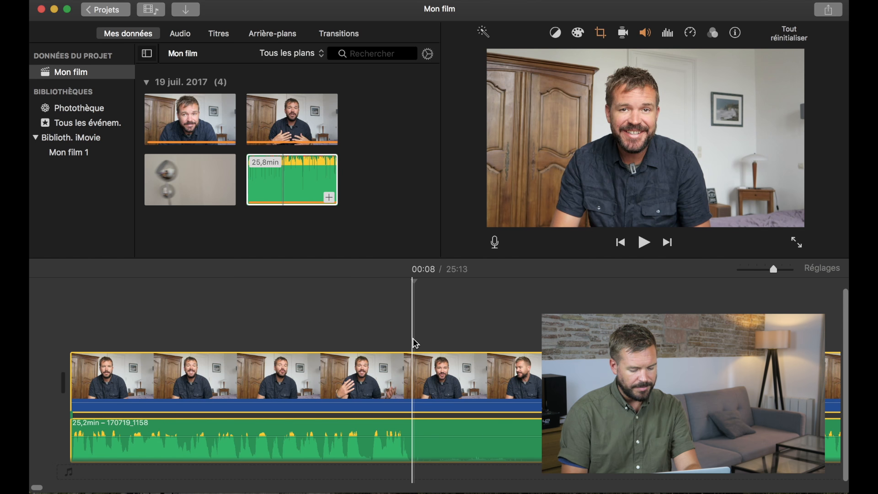
{"action": "key", "text": "super+b"}
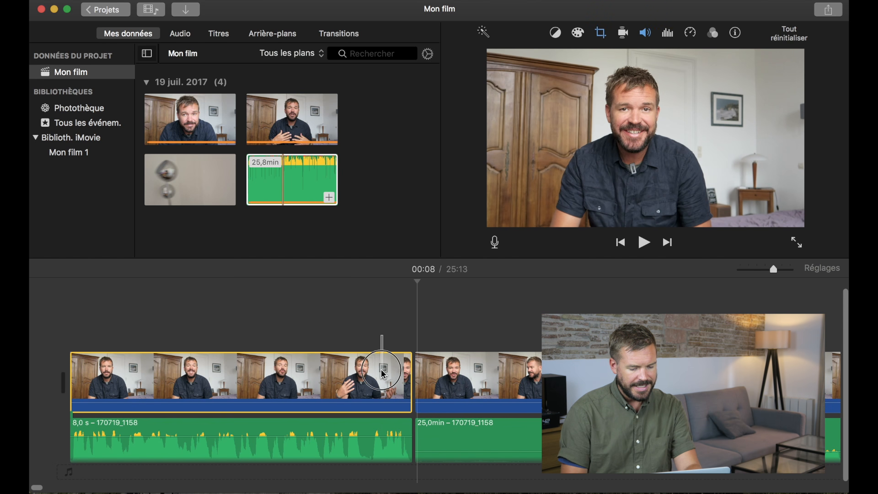
Step: Shrink the Ken Burns end frame of the opening 8.0 s clip and reposition it around the speaker's head and chest
{"action": "left_click", "coordinate": [602, 36]}
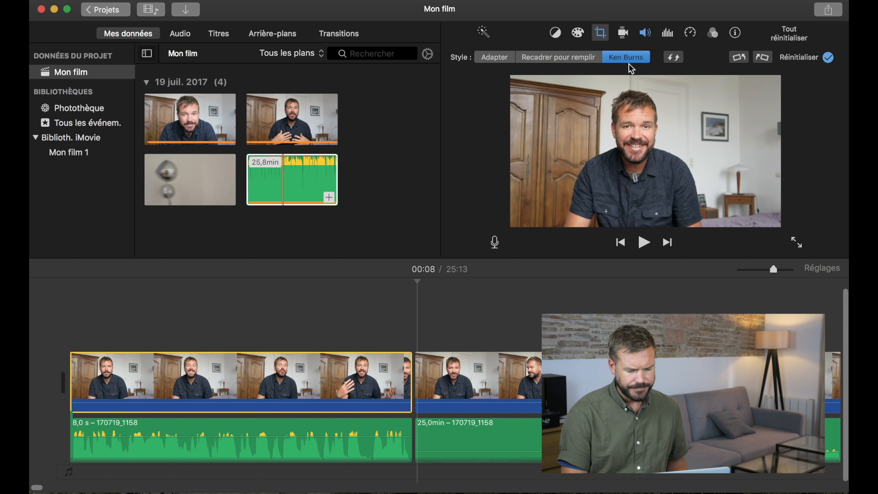
{"action": "left_click", "coordinate": [366, 372]}
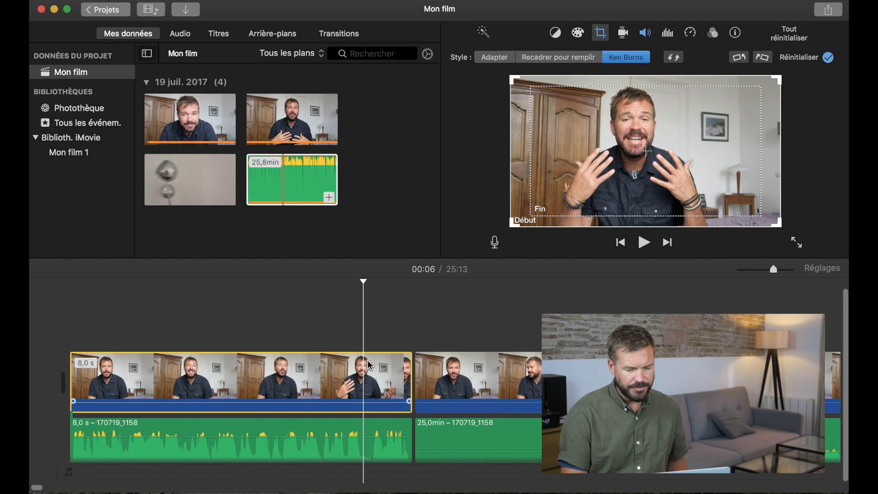
{"action": "left_click", "coordinate": [575, 136]}
{"action": "left_click_drag", "start_coordinate": [532, 86], "coordinate": [571, 110]}
{"action": "left_click_drag", "start_coordinate": [603, 139], "coordinate": [578, 120]}
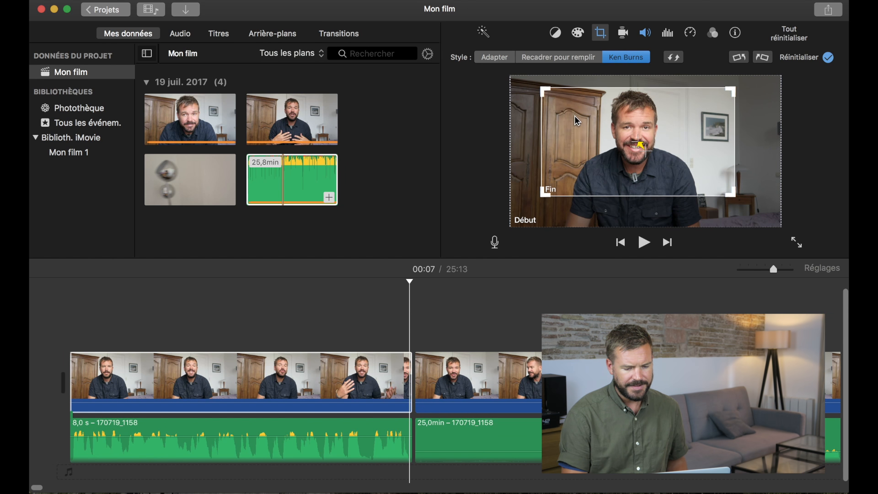
Step: Play back the opening clip's Ken Burns zoom, then return the clip's cropping style to Adapter (Fit)
{"action": "left_click", "coordinate": [53, 331]}
{"action": "key", "text": "space"}
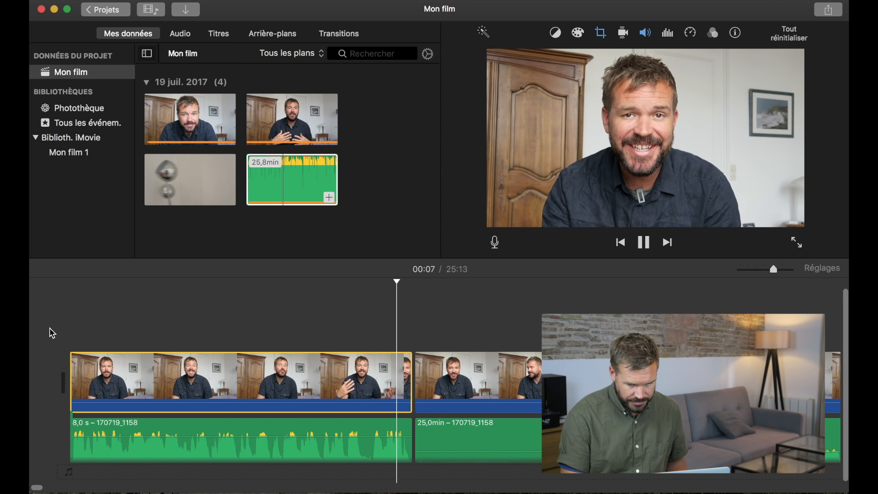
{"action": "key", "text": "space"}
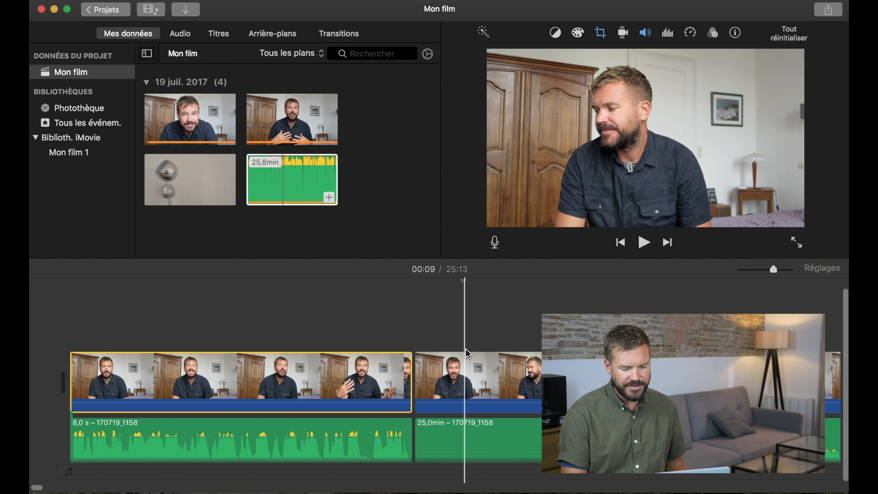
{"action": "left_click", "coordinate": [602, 33]}
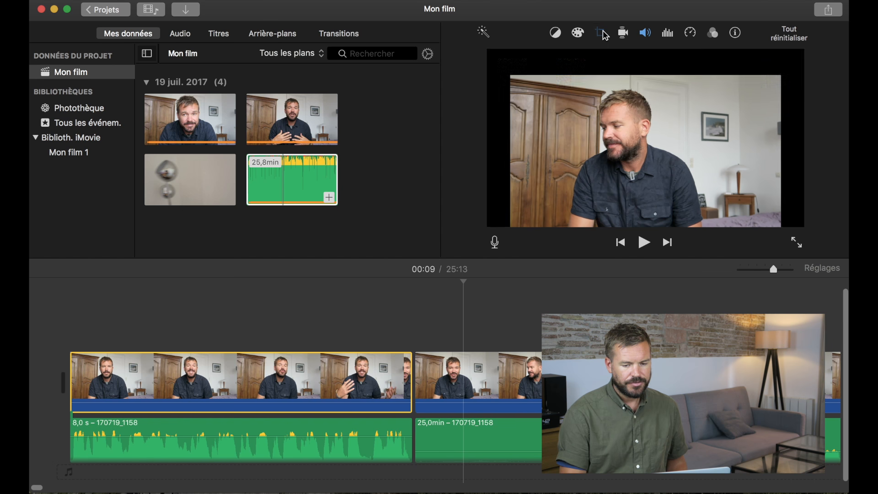
{"action": "left_click", "coordinate": [495, 57]}
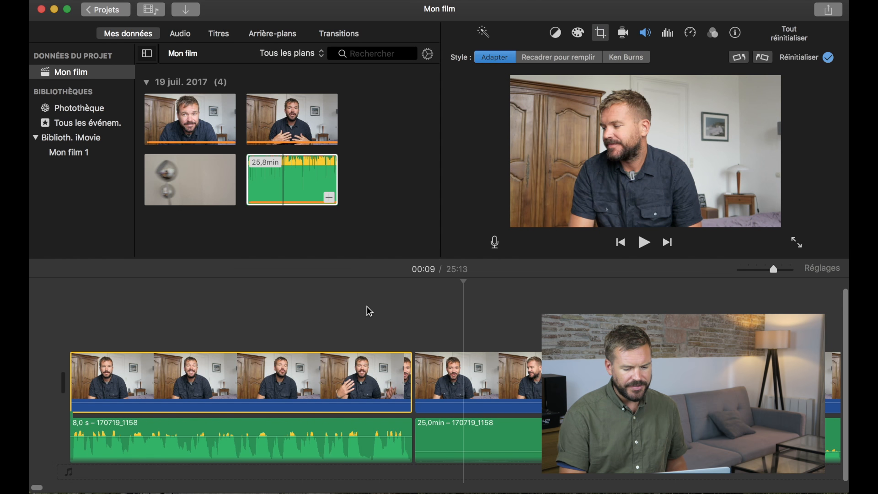
Step: Try 50% background noise reduction on the opening 8.0 s 170719_1158 audio and play the film from the start
{"action": "left_click", "coordinate": [257, 341]}
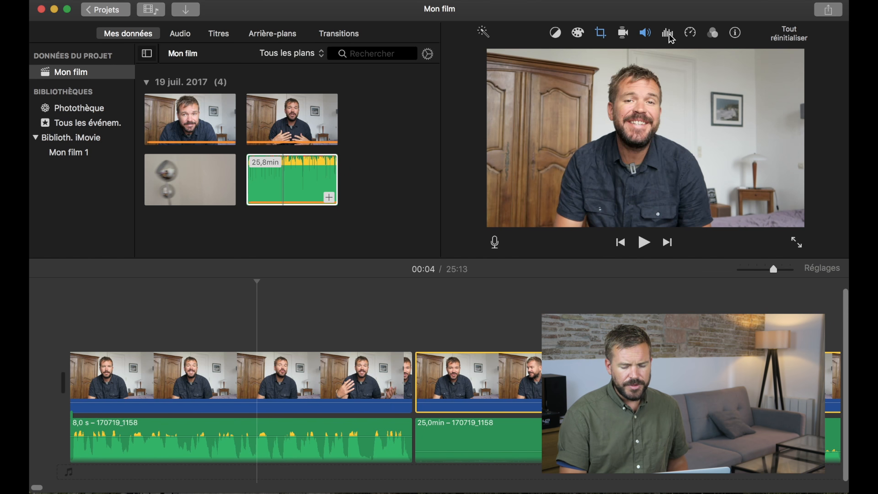
{"action": "left_click", "coordinate": [669, 34]}
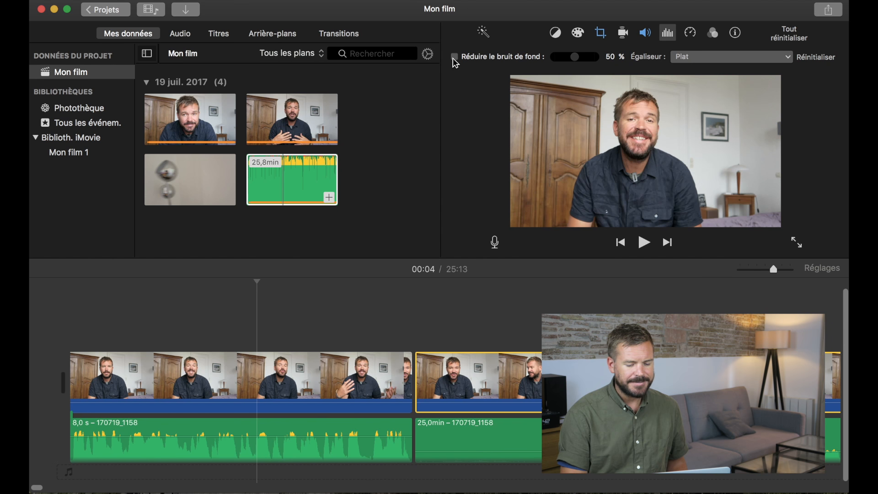
{"action": "left_click", "coordinate": [306, 427]}
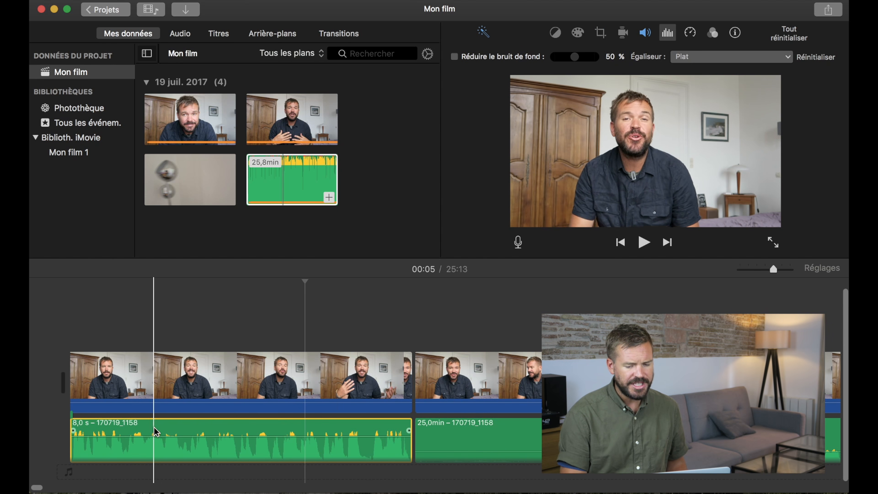
{"action": "left_click", "coordinate": [456, 57]}
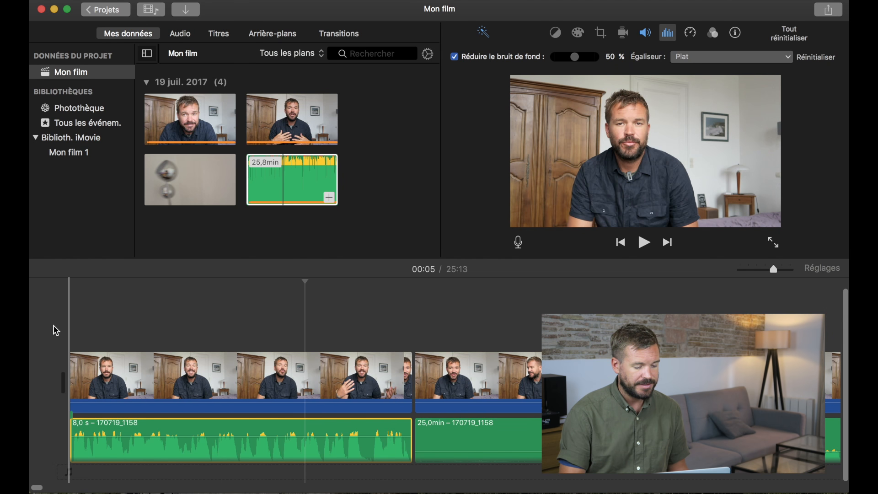
{"action": "left_click", "coordinate": [56, 330]}
{"action": "key", "text": "space"}
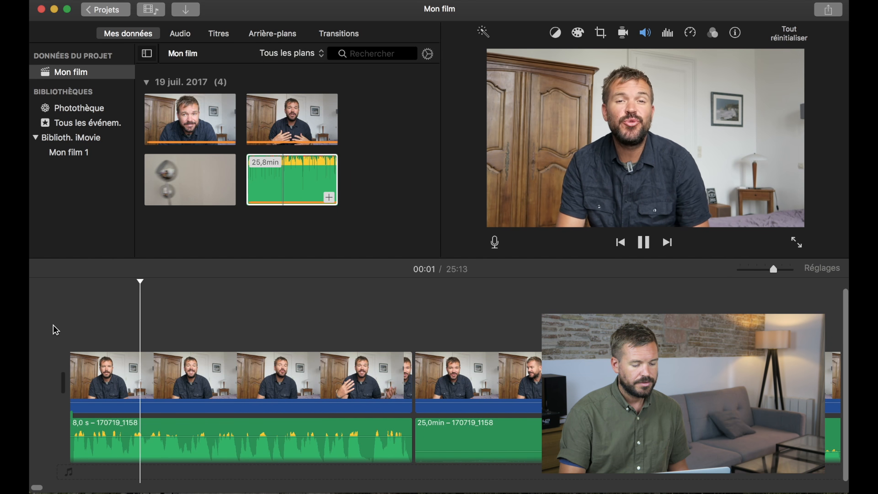
{"action": "key", "text": "space"}
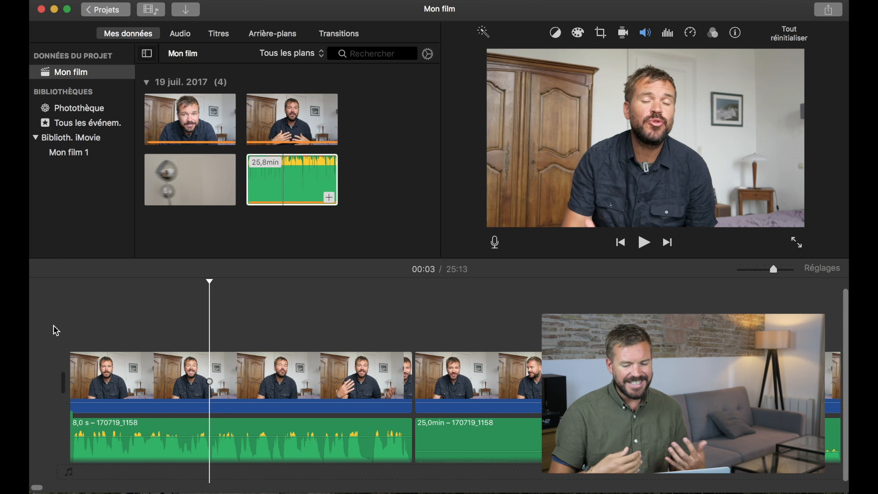
Step: Unmute the opening video clip's camera sound, then mute it again
{"action": "left_click", "coordinate": [646, 34]}
{"action": "left_click", "coordinate": [519, 57]}
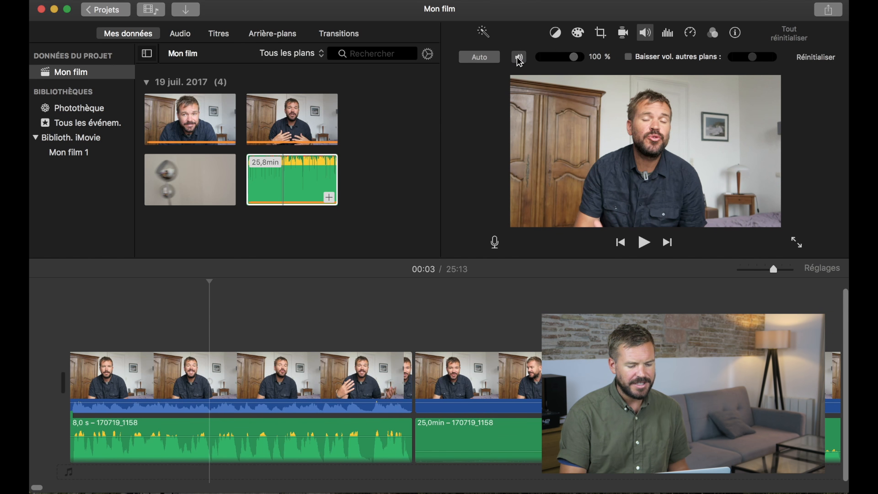
{"action": "left_click", "coordinate": [520, 58]}
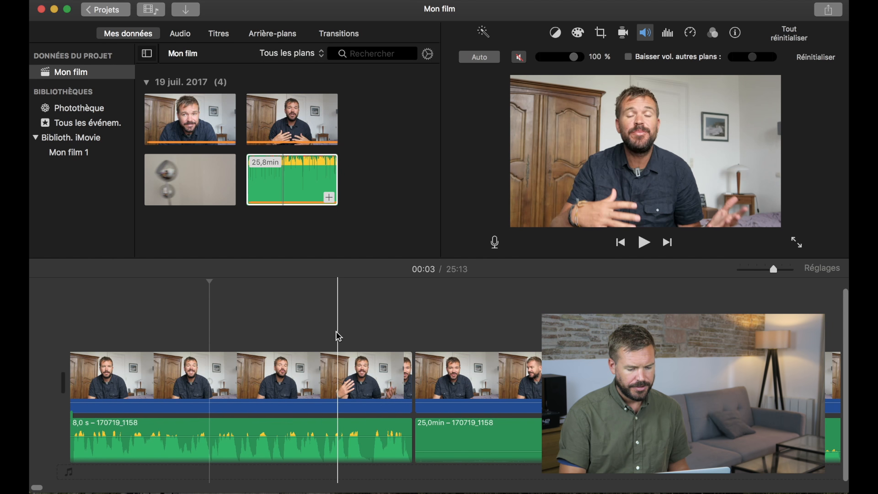
Step: Turn off background noise reduction for the opening 8.0 s 170719_1158 audio
{"action": "left_click", "coordinate": [316, 428]}
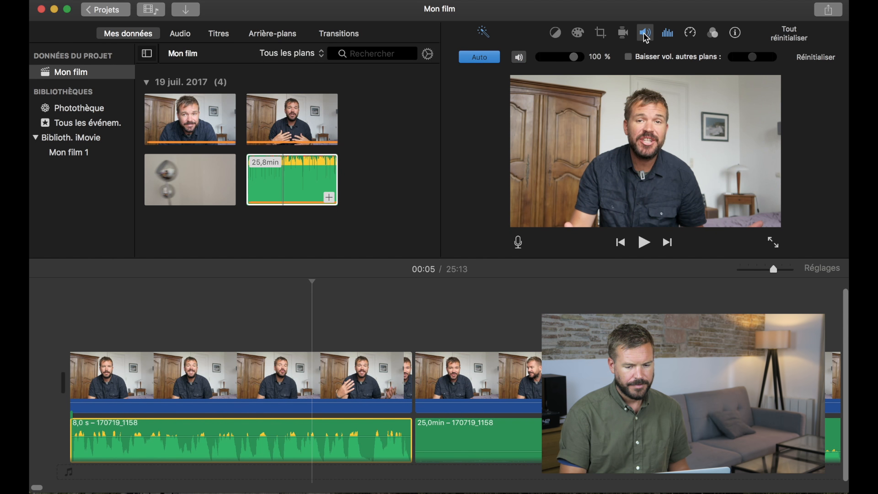
{"action": "left_click", "coordinate": [668, 33]}
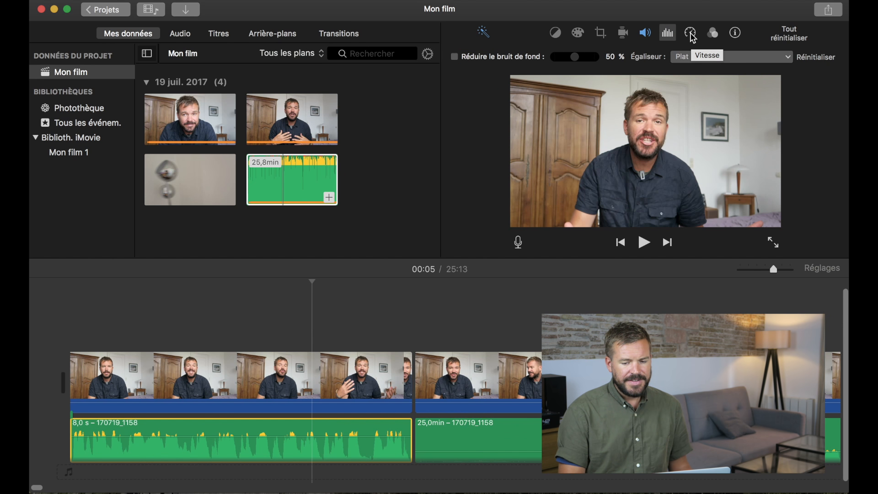
Step: Preview video filters such as Retourné and Bleu on the opening clip without applying one
{"action": "left_click", "coordinate": [714, 33]}
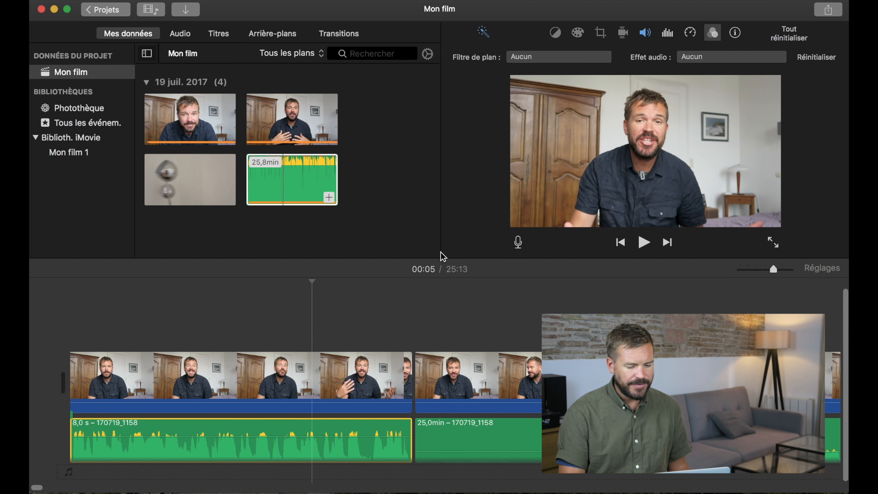
{"action": "left_click", "coordinate": [316, 380]}
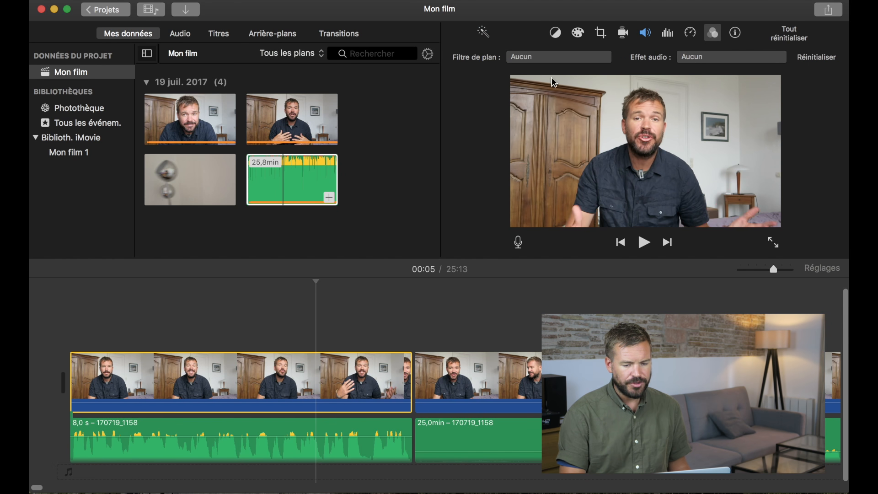
{"action": "left_click", "coordinate": [607, 61]}
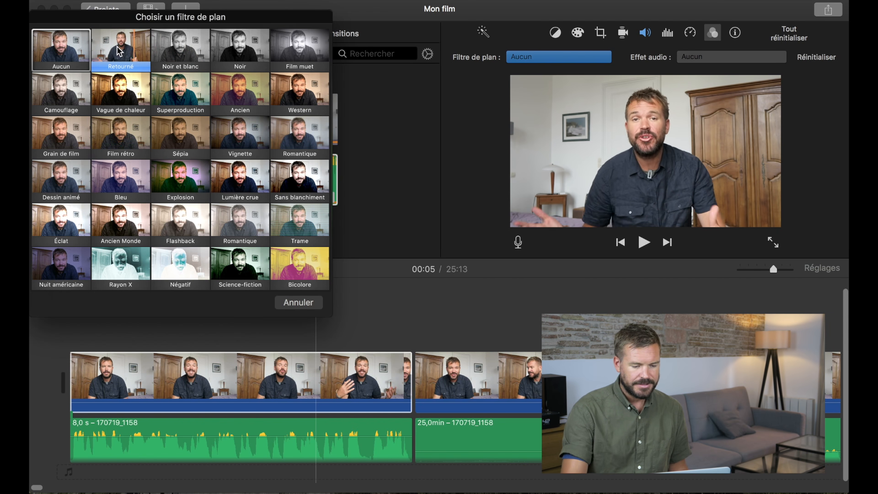
{"action": "key", "text": "XF86AudioMute"}
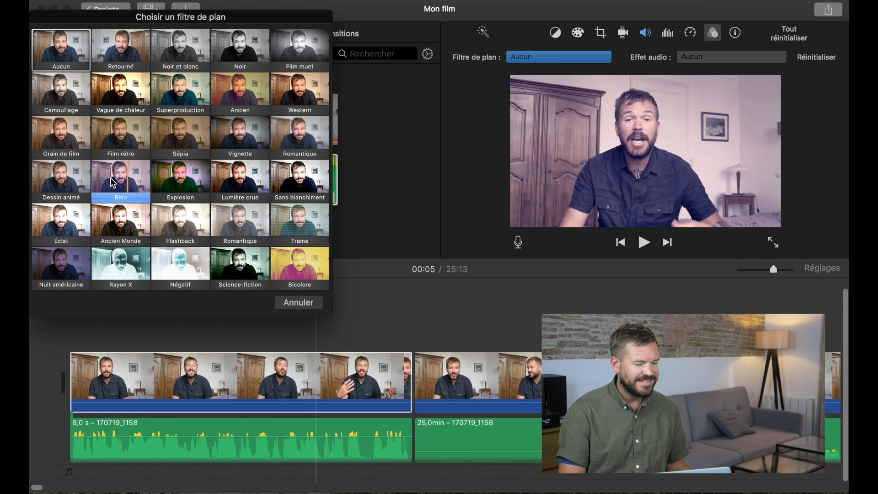
{"action": "left_click", "coordinate": [298, 303]}
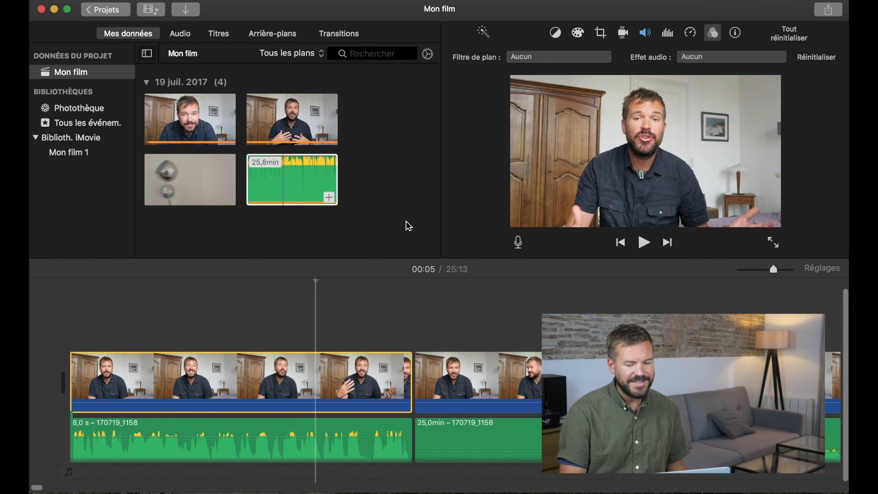
Step: Look through the audio effects available for the opening clip without applying one
{"action": "left_click", "coordinate": [694, 58]}
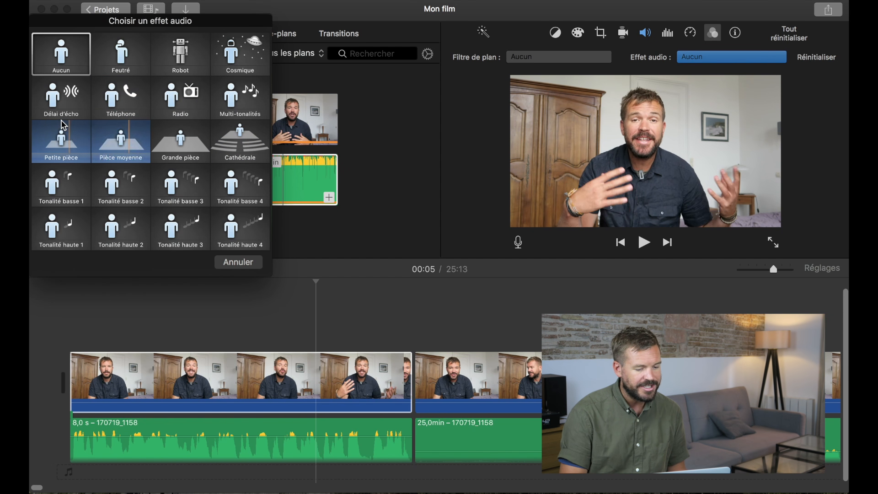
{"action": "left_click", "coordinate": [241, 261]}
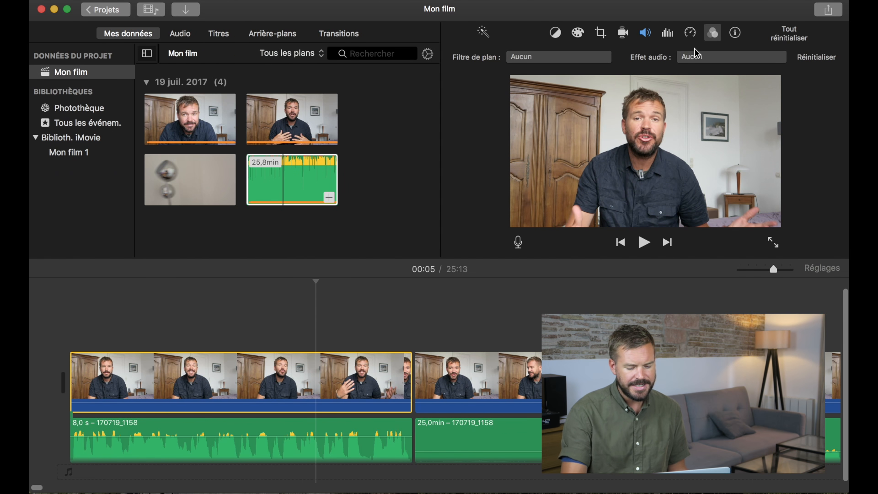
{"action": "key", "text": "XF86AudioLowerVolume"}
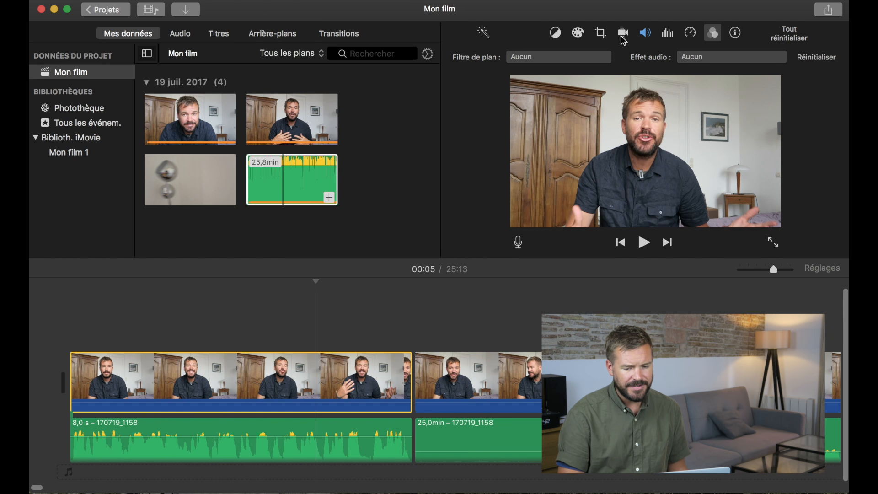
Step: Examine the cropping, color correction and color balance options for the opening clip, leaving its color settings at their defaults
{"action": "left_click", "coordinate": [601, 33]}
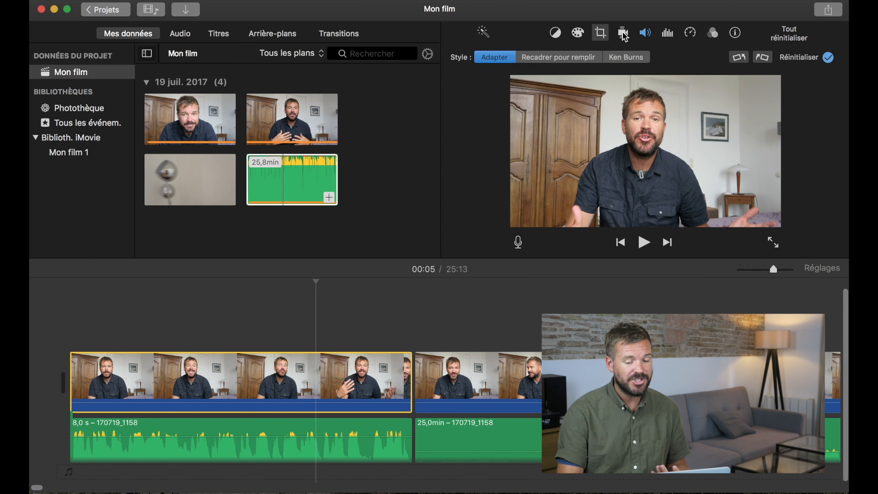
{"action": "left_click", "coordinate": [380, 363]}
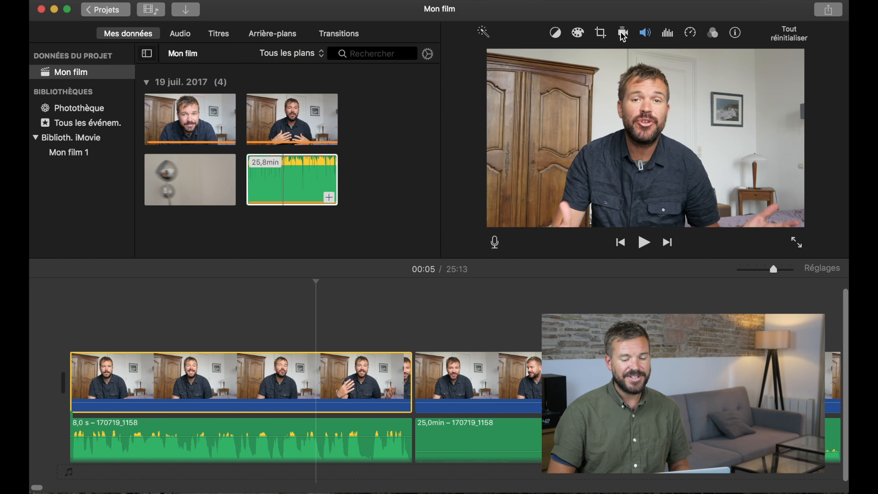
{"action": "left_click", "coordinate": [579, 33]}
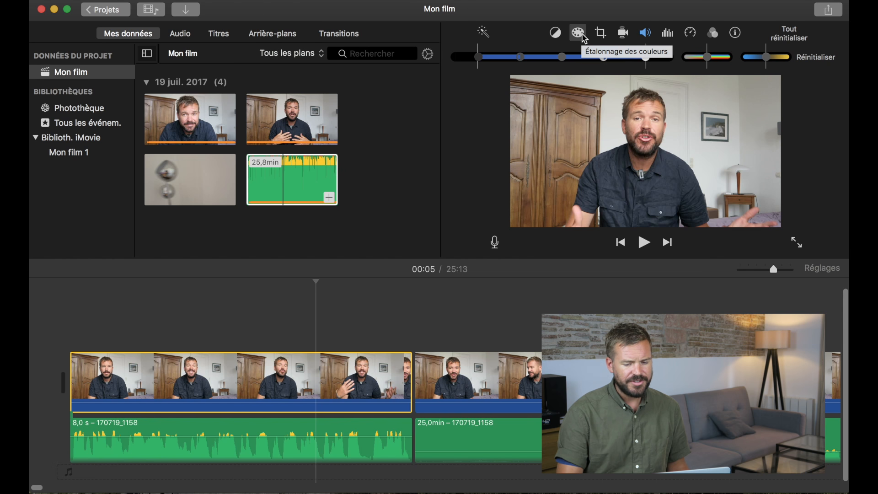
{"action": "mouse_move", "coordinate": [650, 62]}
{"action": "left_mouse_down"}
{"action": "mouse_move", "coordinate": [672, 61]}
{"action": "mouse_move", "coordinate": [648, 61]}
{"action": "left_mouse_up"}
{"action": "mouse_move", "coordinate": [708, 59]}
{"action": "left_mouse_down"}
{"action": "mouse_move", "coordinate": [721, 58]}
{"action": "mouse_move", "coordinate": [706, 58]}
{"action": "left_mouse_up"}
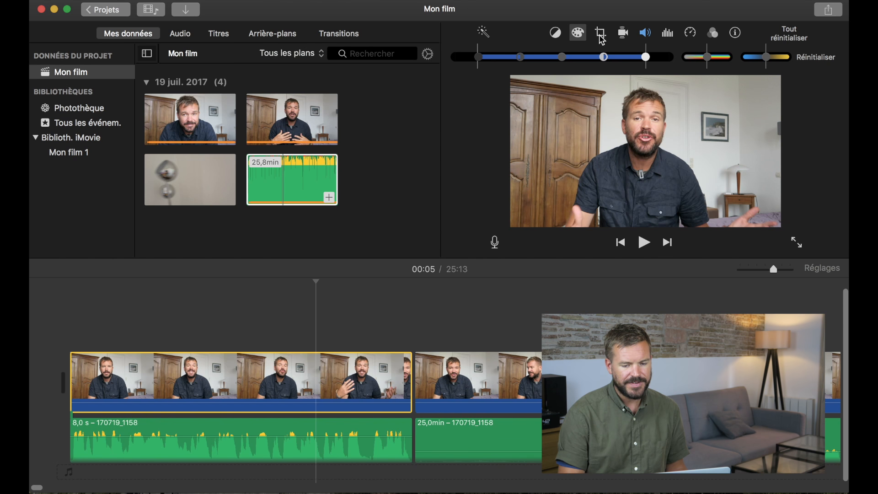
{"action": "left_click", "coordinate": [555, 33]}
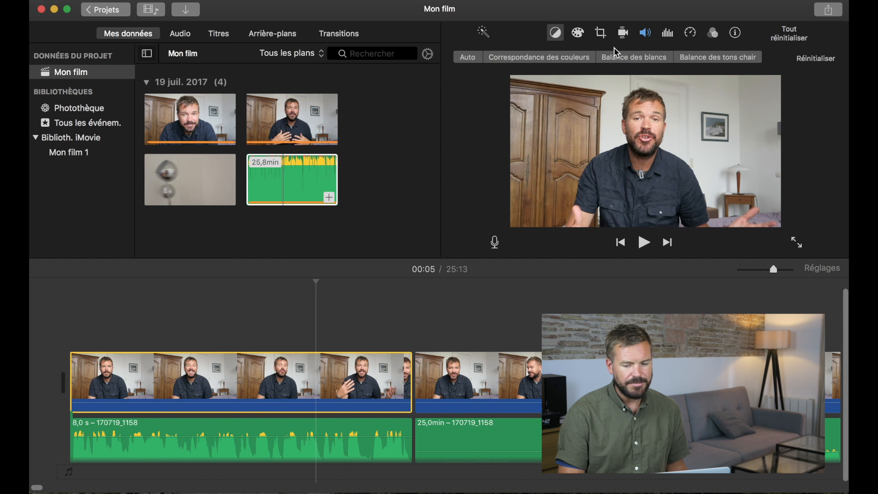
{"action": "left_click", "coordinate": [814, 59]}
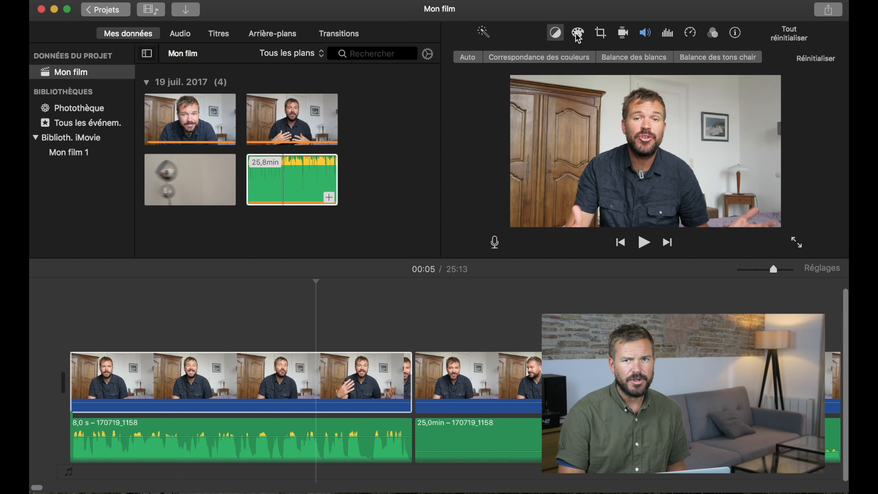
{"action": "left_click", "coordinate": [601, 33]}
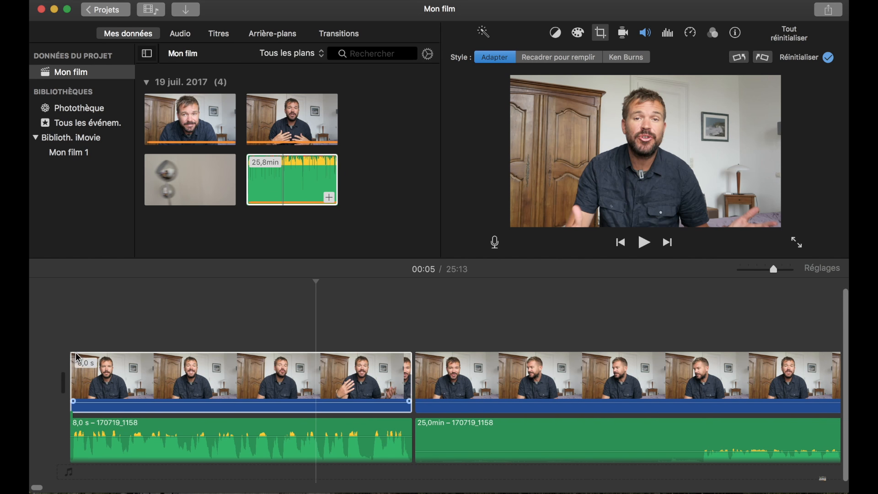
Step: Play the film from the beginning past the 8.0 s opening clip to find where speech resumes
{"action": "left_click", "coordinate": [63, 337]}
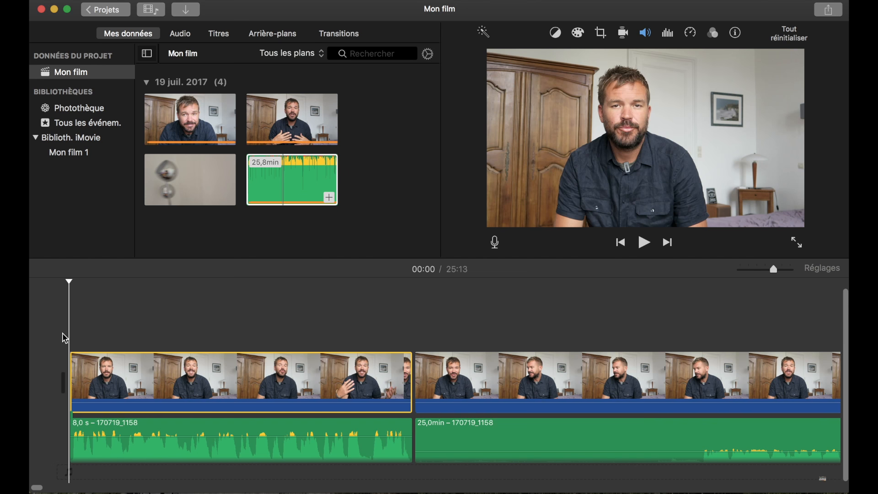
{"action": "key", "text": "space"}
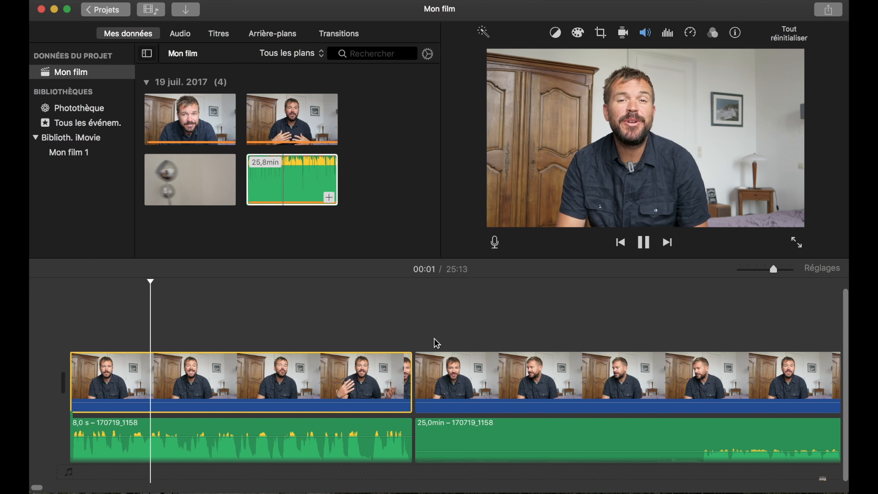
{"action": "scroll", "coordinate": [437, 343], "scroll_direction": "right", "scroll_amount": 5}
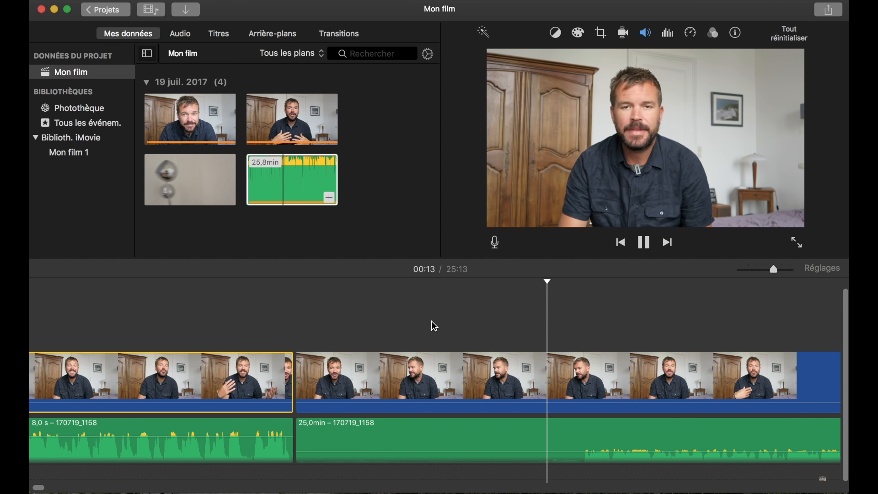
{"action": "key", "text": "space"}
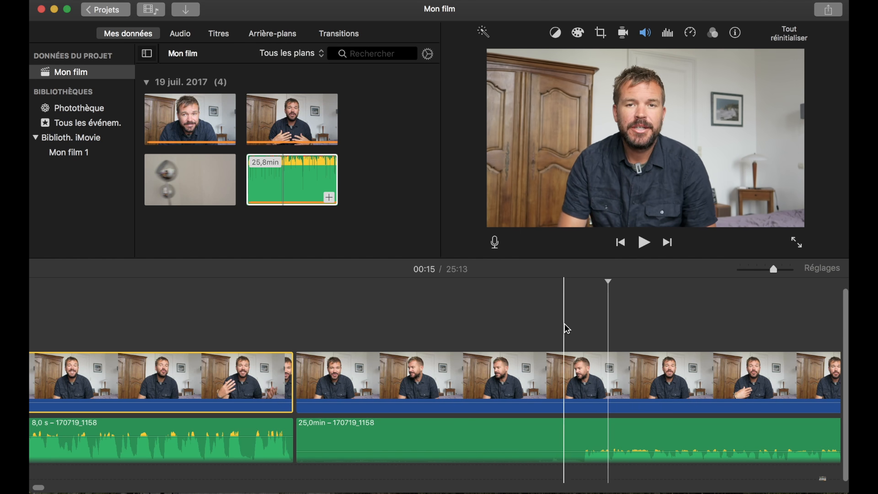
Step: Split the video and 170719_1158 audio at about 00:14 and delete the silent passage between the opening clip and that split
{"action": "left_click", "coordinate": [580, 328]}
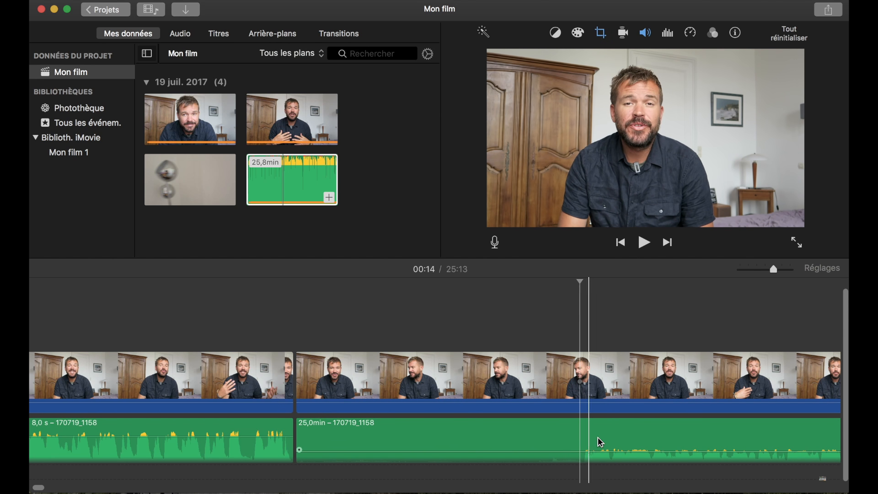
{"action": "left_click", "coordinate": [584, 342]}
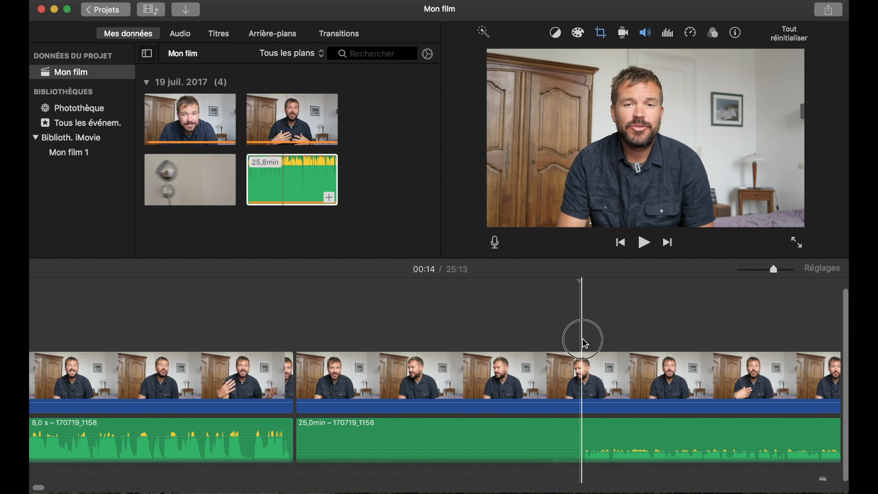
{"action": "key", "text": "super+a"}
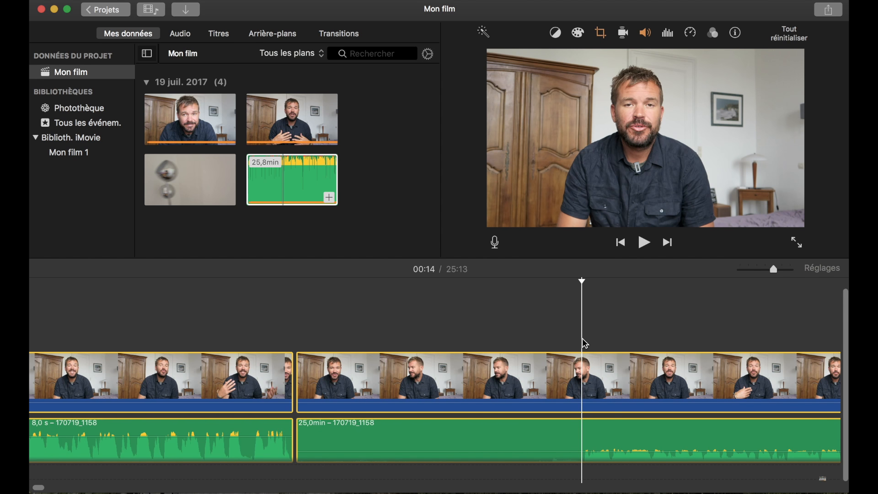
{"action": "key", "text": "super+b"}
{"action": "left_click", "coordinate": [554, 432]}
{"action": "key", "text": "Delete"}
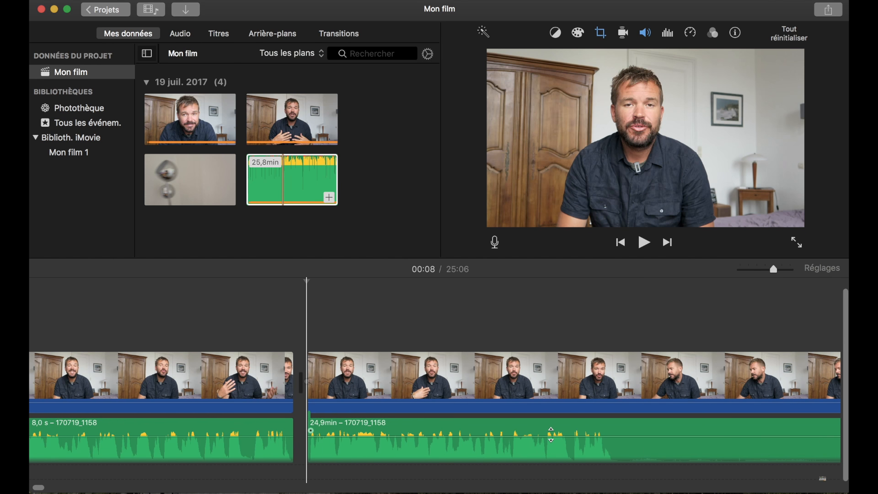
Step: Play the film from about 00:06 across the new cut and check where the next spoken passage ends
{"action": "left_click", "coordinate": [223, 324]}
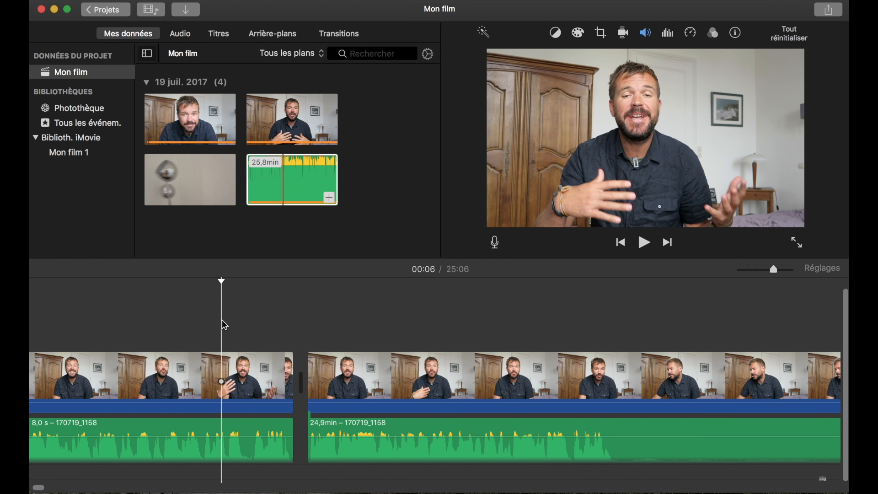
{"action": "key", "text": "space"}
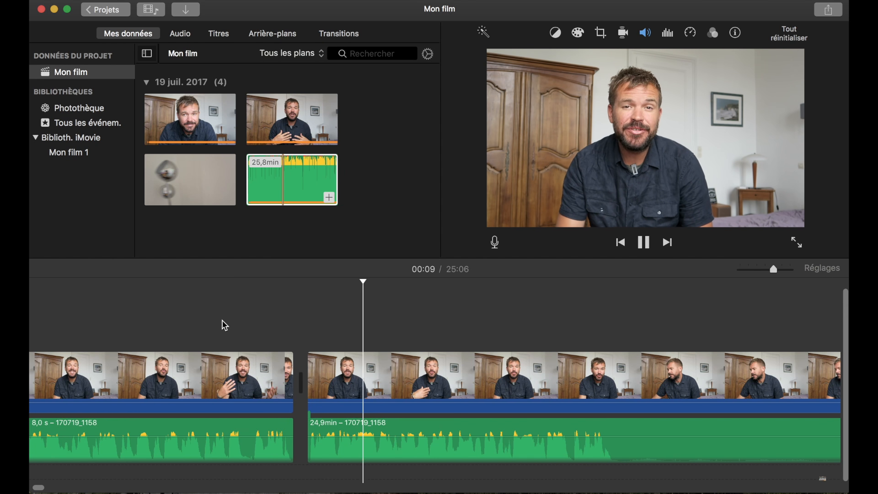
{"action": "key", "text": "space"}
{"action": "left_click", "coordinate": [575, 327]}
{"action": "key", "text": "space"}
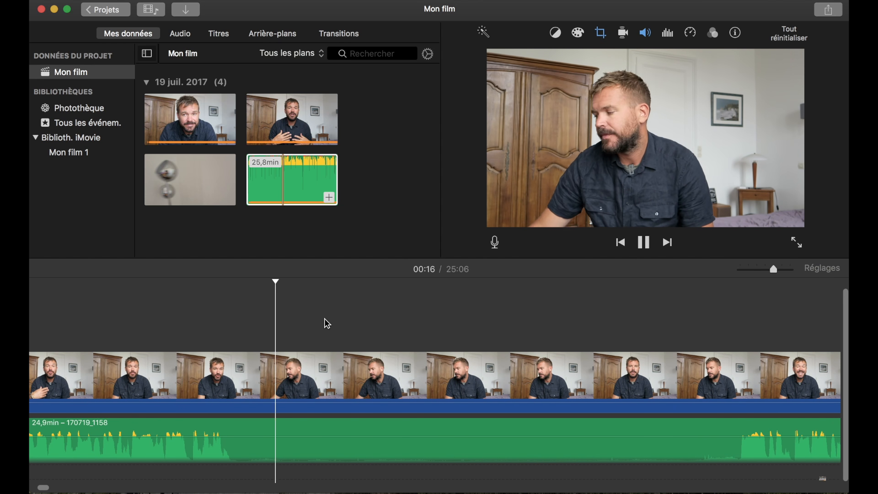
{"action": "key", "text": "space"}
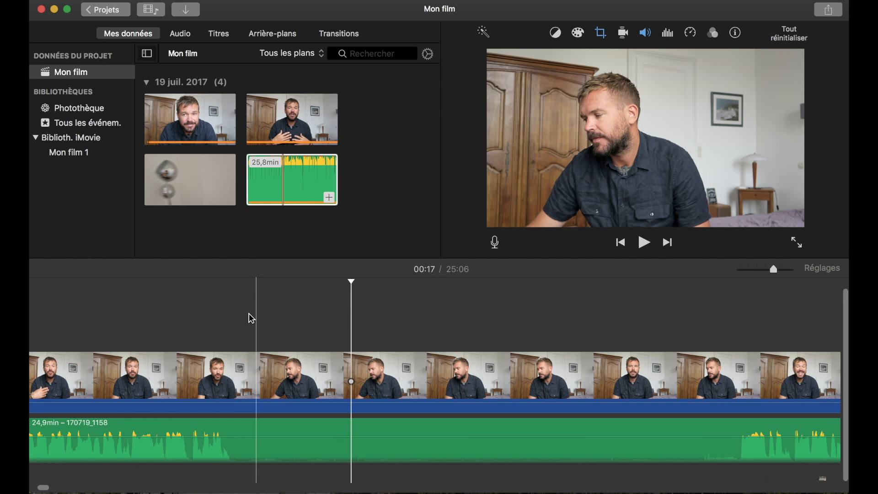
Step: Split video and audio at about 00:15 and 00:26, then delete the silent section between the two cuts
{"action": "key", "text": "super+b"}
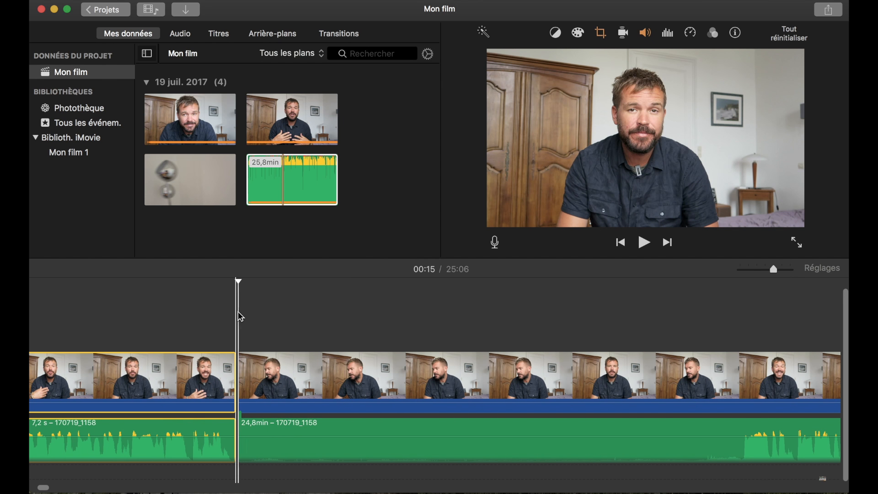
{"action": "left_click", "coordinate": [740, 337]}
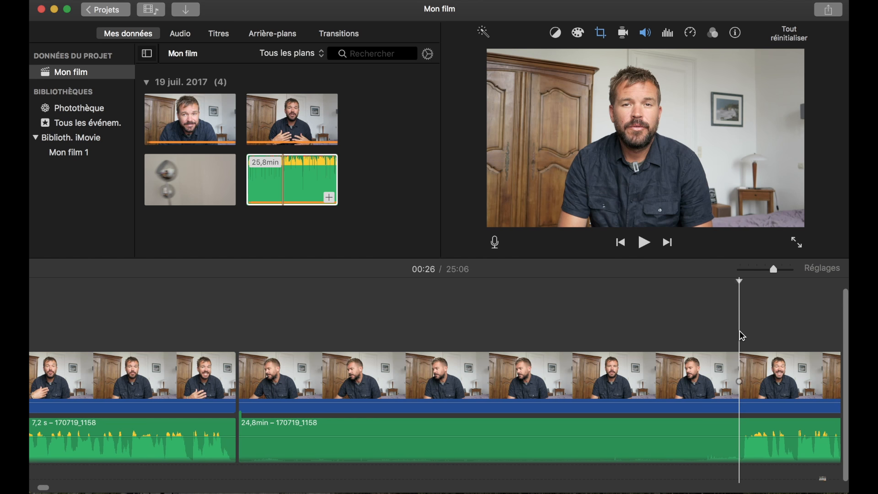
{"action": "key", "text": "super+b"}
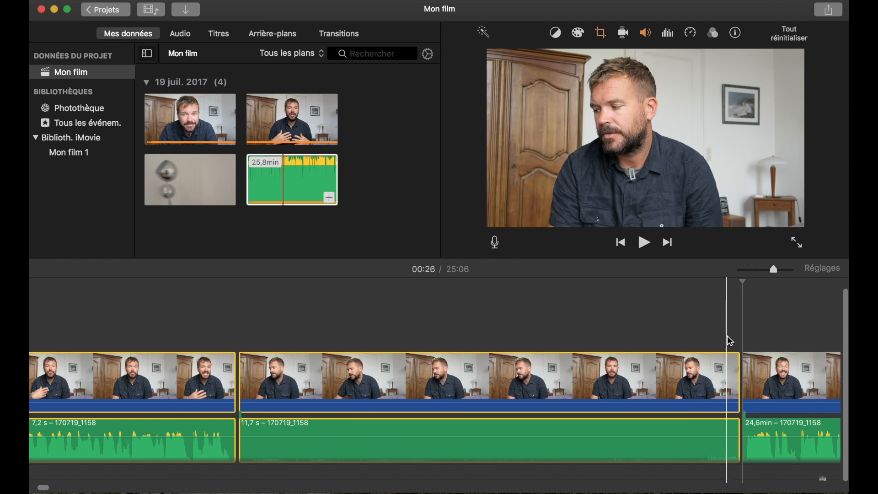
{"action": "scroll", "coordinate": [742, 339], "scroll_direction": "right", "scroll_amount": 3}
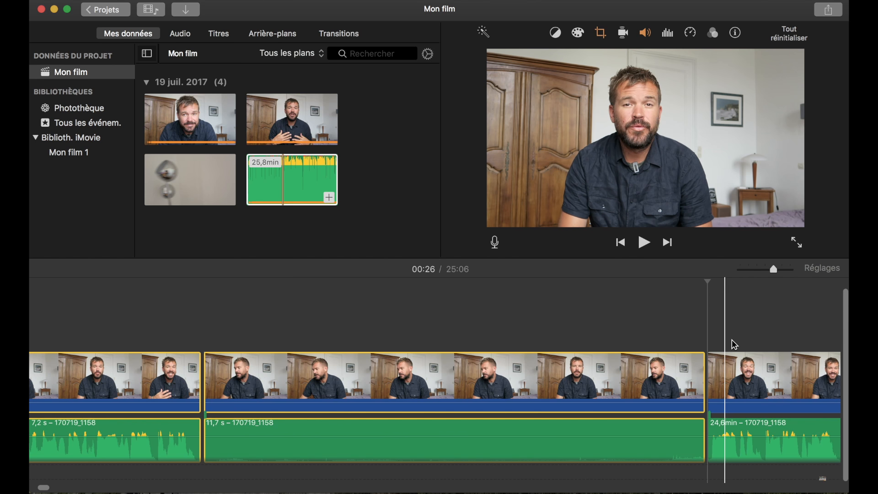
{"action": "left_click", "coordinate": [627, 343]}
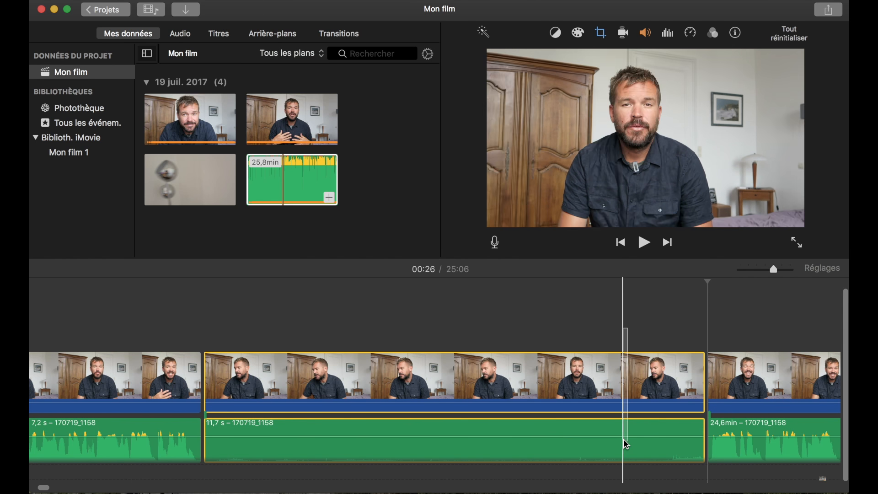
{"action": "key", "text": "Delete"}
Step: Play on to the next pause, split video and audio at about 00:18 and 00:23, and delete the section between them
{"action": "key", "text": "space"}
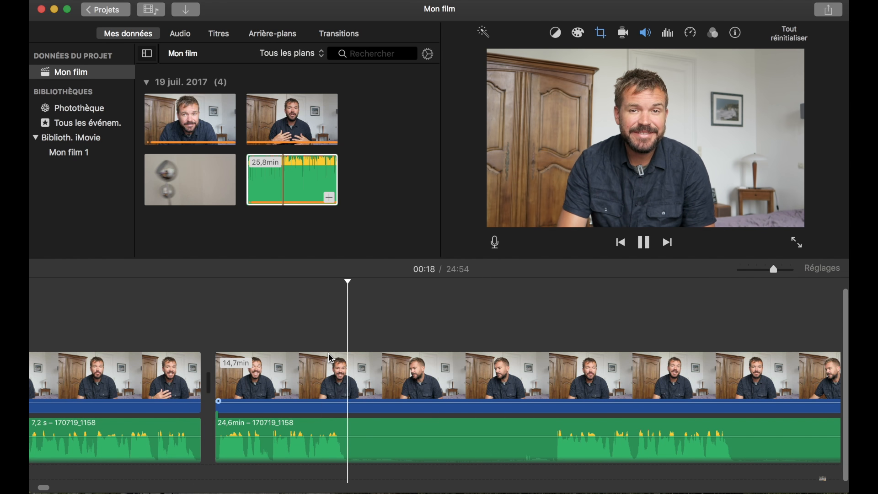
{"action": "key", "text": "space"}
{"action": "key", "text": "super+b"}
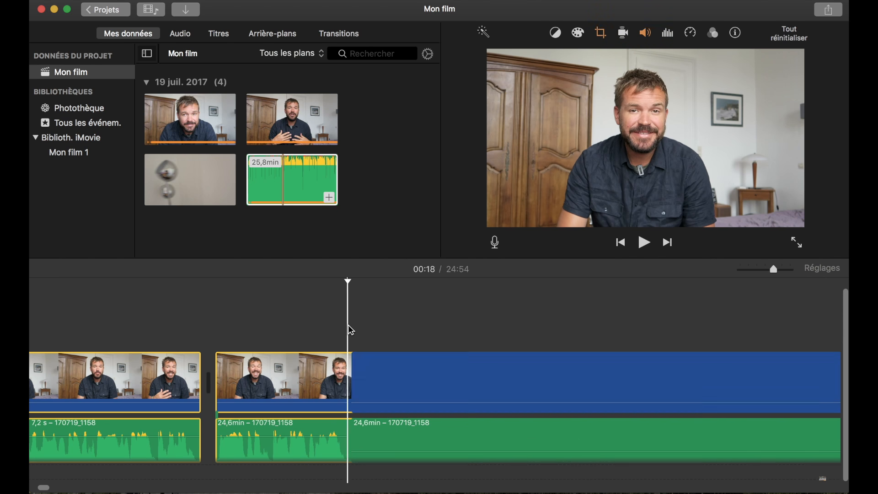
{"action": "scroll", "coordinate": [386, 324], "scroll_direction": "right", "scroll_amount": 8}
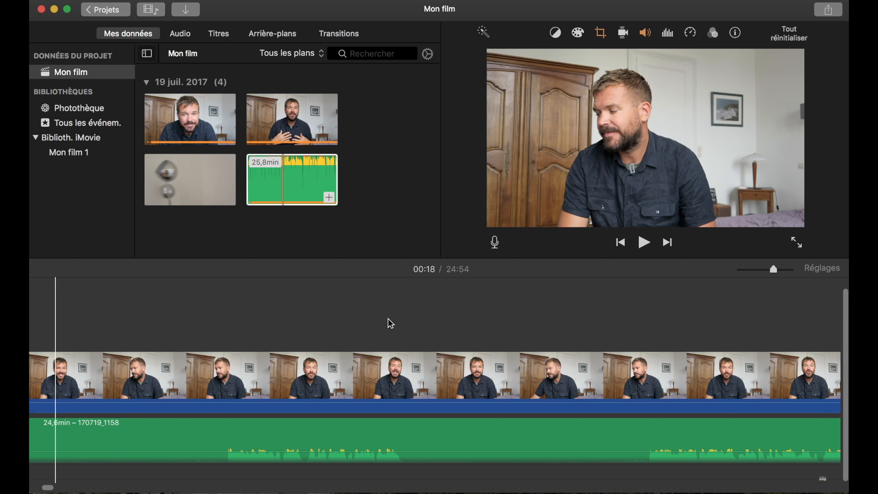
{"action": "scroll", "coordinate": [391, 324], "scroll_direction": "left", "scroll_amount": 5}
{"action": "left_click", "coordinate": [397, 337]}
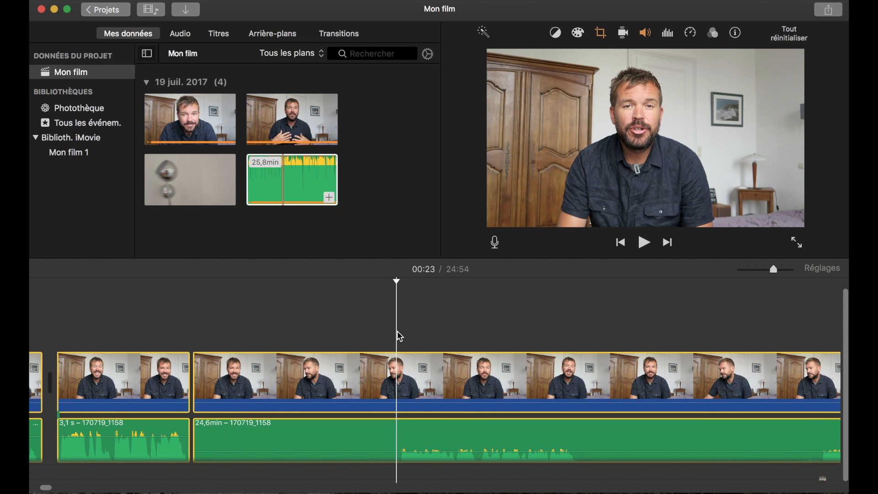
{"action": "key", "text": "super+b"}
{"action": "left_click_drag", "start_coordinate": [379, 334], "coordinate": [372, 434]}
{"action": "key", "text": "Delete"}
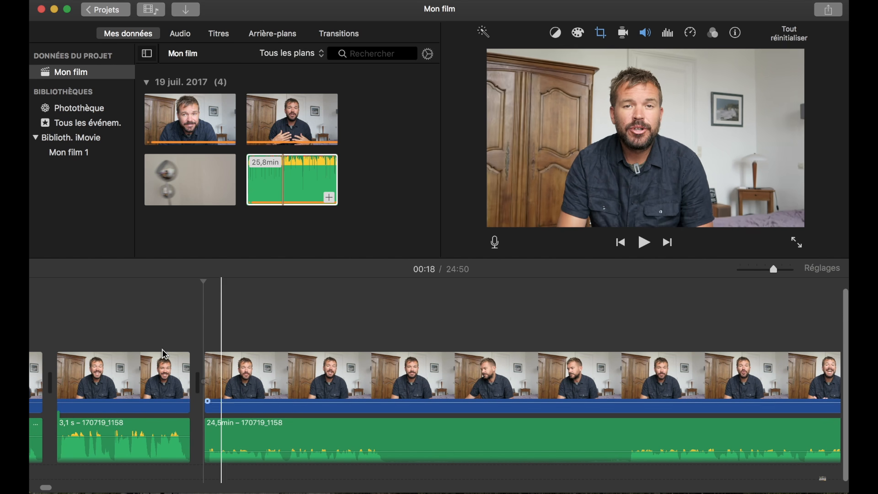
Step: Set the 3.1 s clip's cropping style to Adapter and play across its cut into the following clip
{"action": "key", "text": "space"}
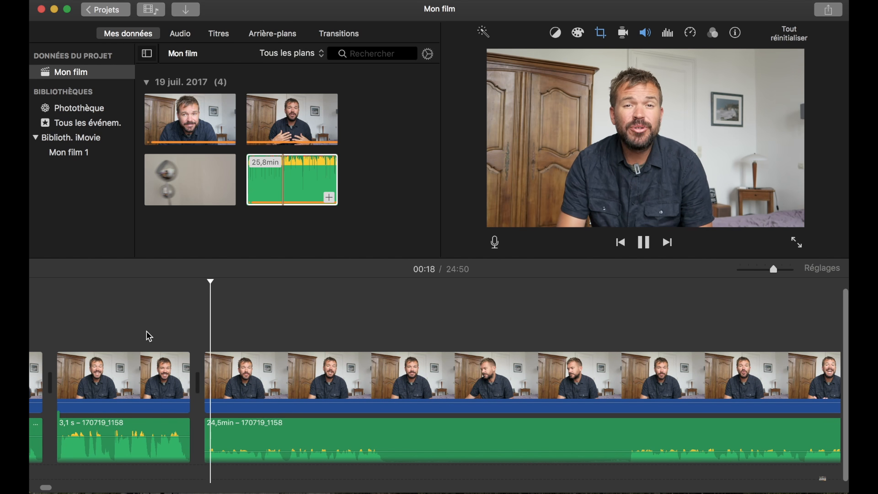
{"action": "left_click", "coordinate": [142, 374]}
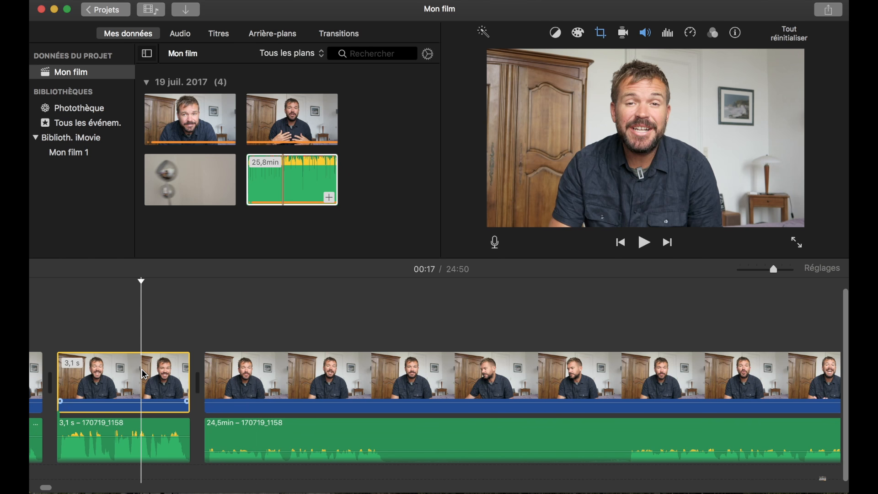
{"action": "left_click", "coordinate": [599, 40]}
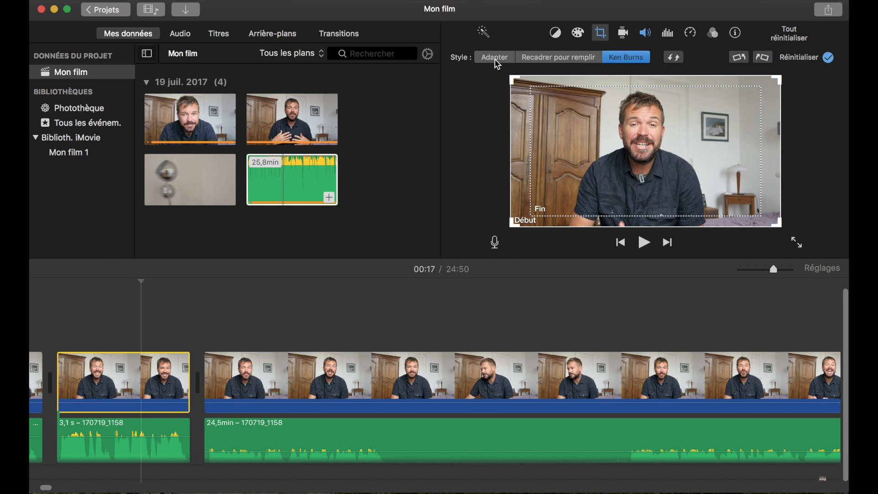
{"action": "key", "text": "space"}
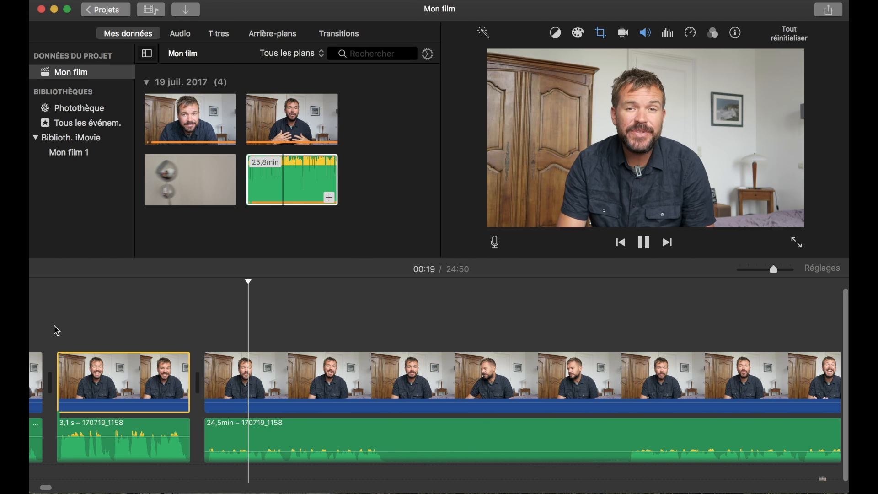
{"action": "key", "text": "space"}
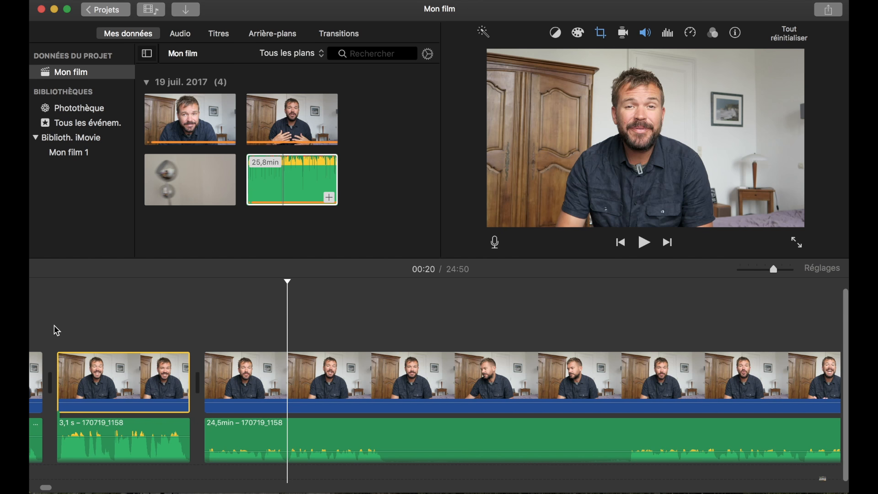
Step: Split video and audio at about 00:22 and 00:28, then delete the silent section between the two cuts
{"action": "left_click", "coordinate": [386, 348]}
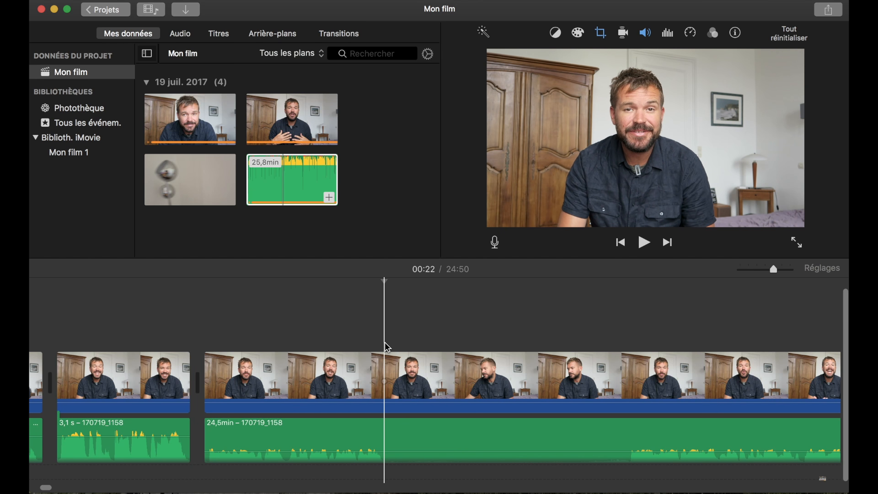
{"action": "key", "text": "super+b"}
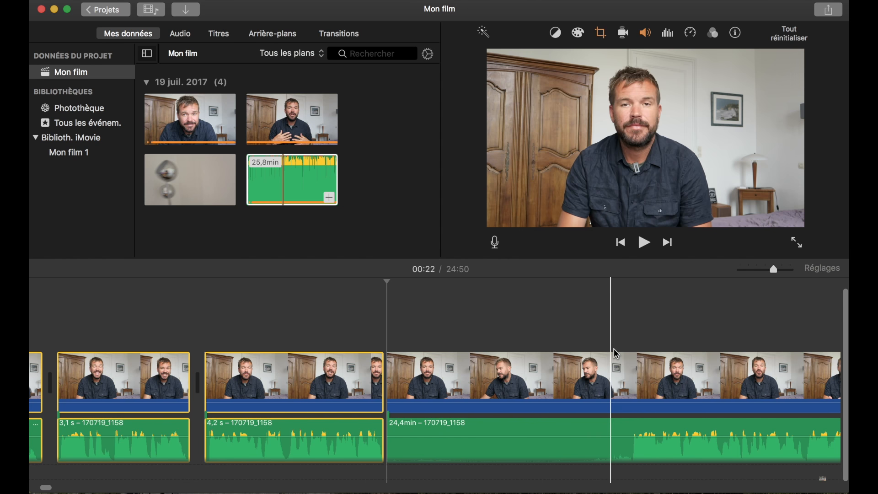
{"action": "left_click", "coordinate": [630, 355]}
{"action": "key", "text": "super+b"}
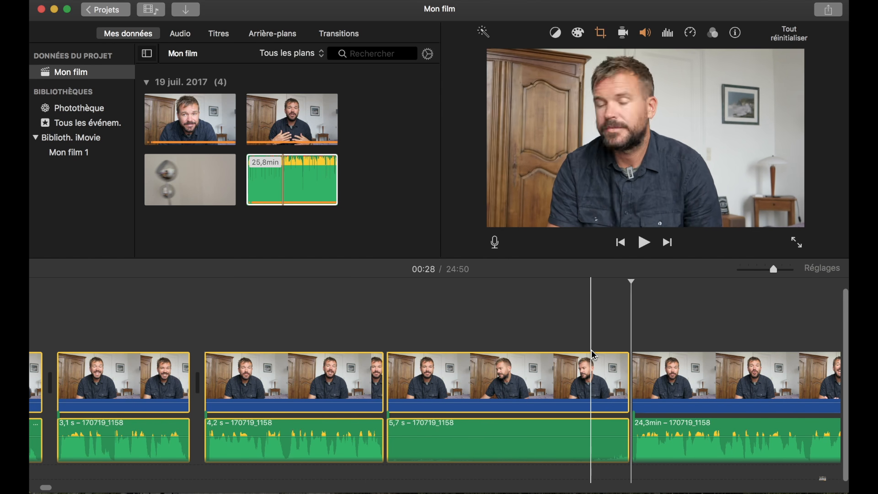
{"action": "key", "text": "Delete"}
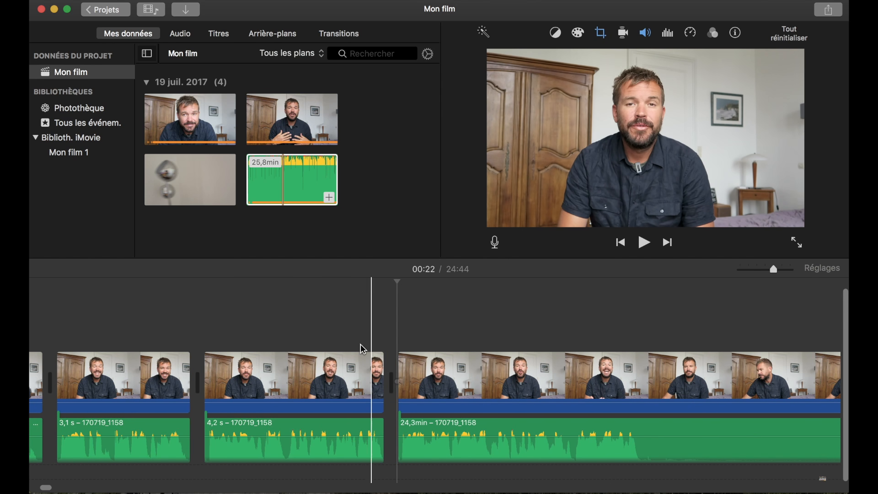
Step: Play across the cut at about 00:22, then set the following long video clip's cropping style to Adapter
{"action": "key", "text": "space"}
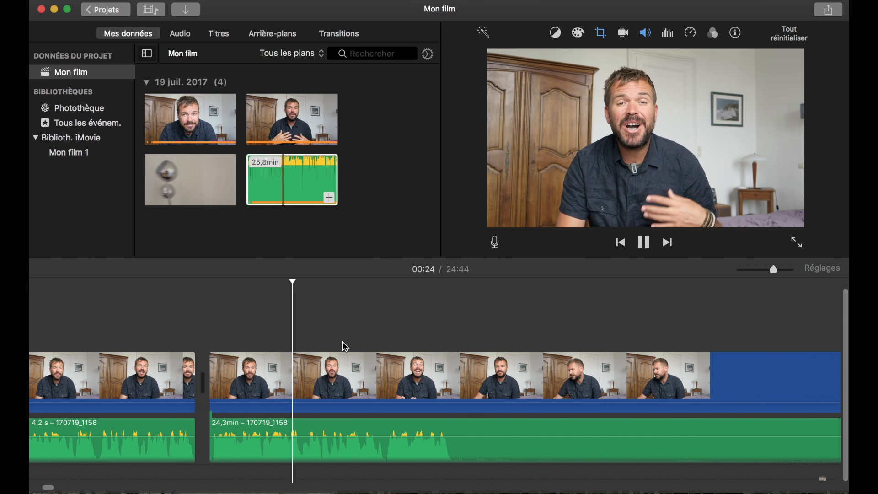
{"action": "key", "text": "space"}
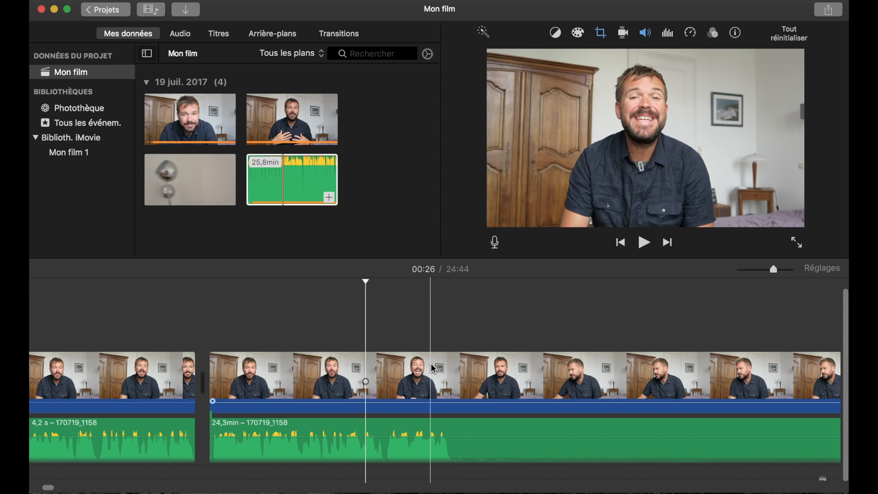
{"action": "left_click", "coordinate": [430, 369]}
{"action": "left_click", "coordinate": [600, 34]}
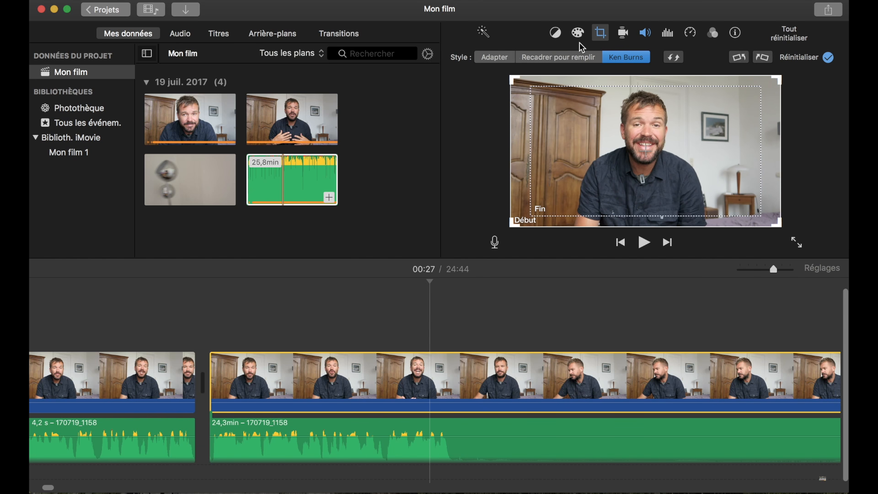
{"action": "left_click", "coordinate": [487, 66]}
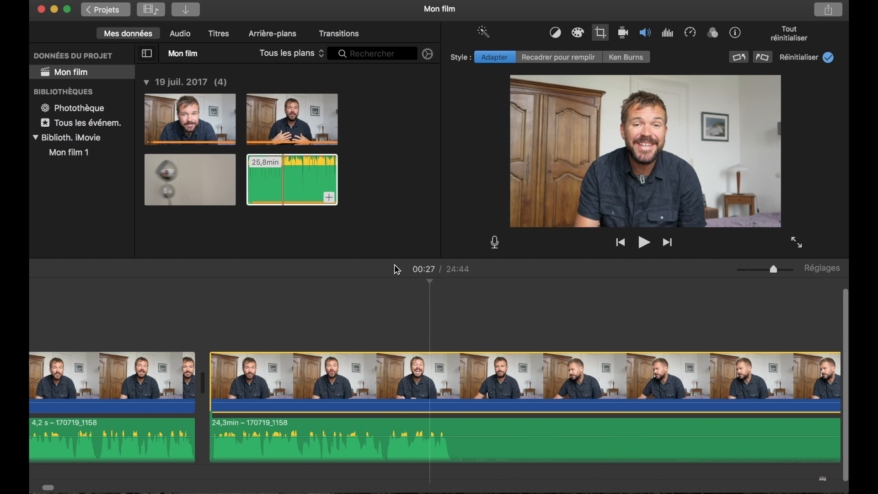
Step: Split video and audio at about 00:28 and 00:41, then delete the section between the two cuts
{"action": "left_click", "coordinate": [457, 332]}
{"action": "key", "text": "super+b"}
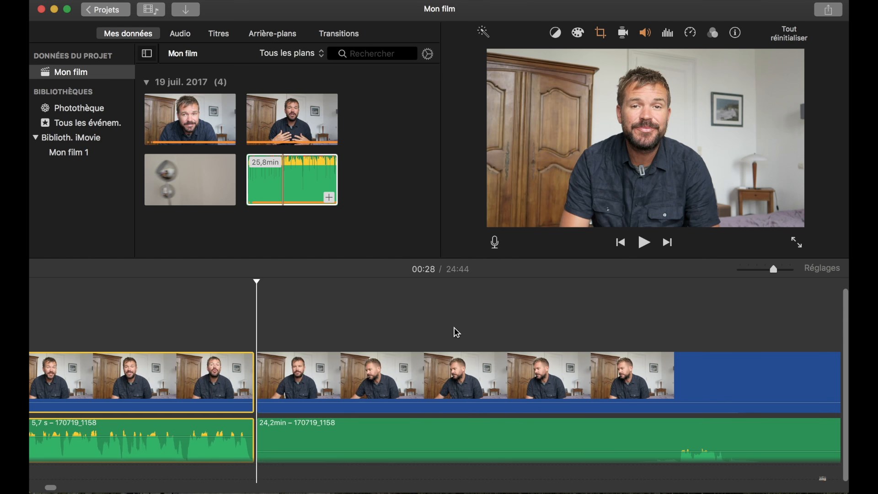
{"action": "scroll", "coordinate": [457, 333], "scroll_direction": "right", "scroll_amount": 5}
{"action": "key", "text": "space"}
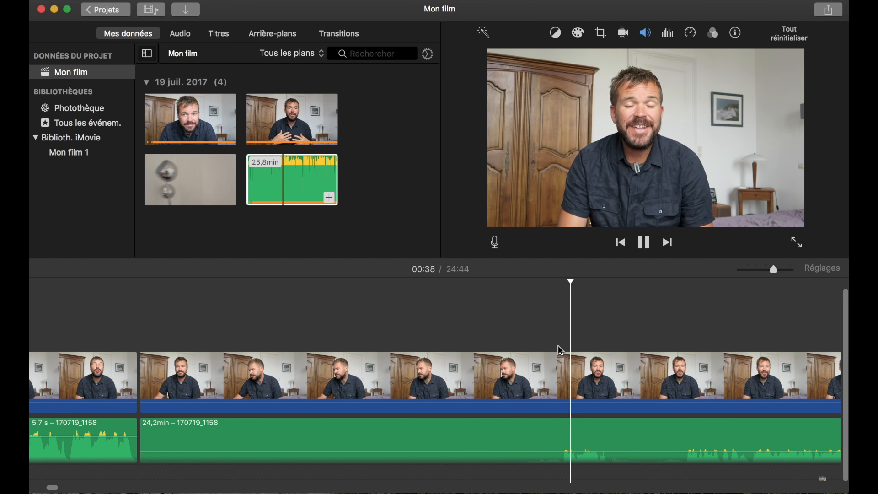
{"action": "scroll", "coordinate": [558, 345], "scroll_direction": "right", "scroll_amount": 2}
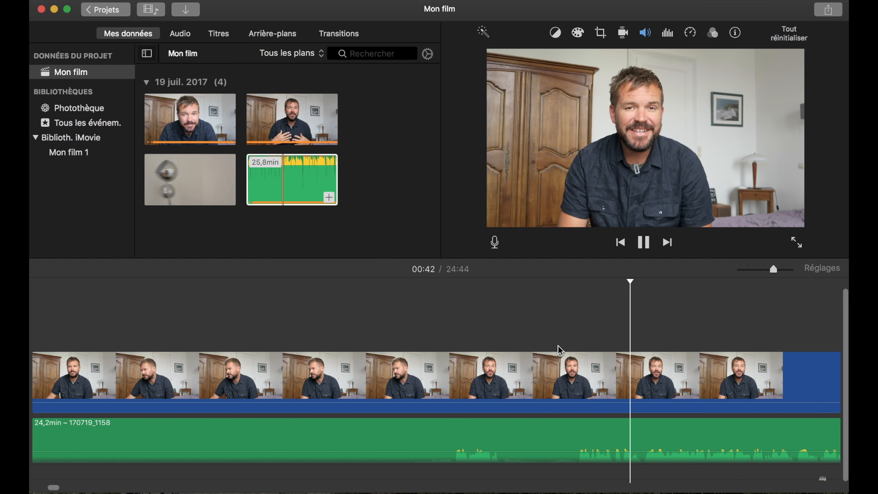
{"action": "key", "text": "space"}
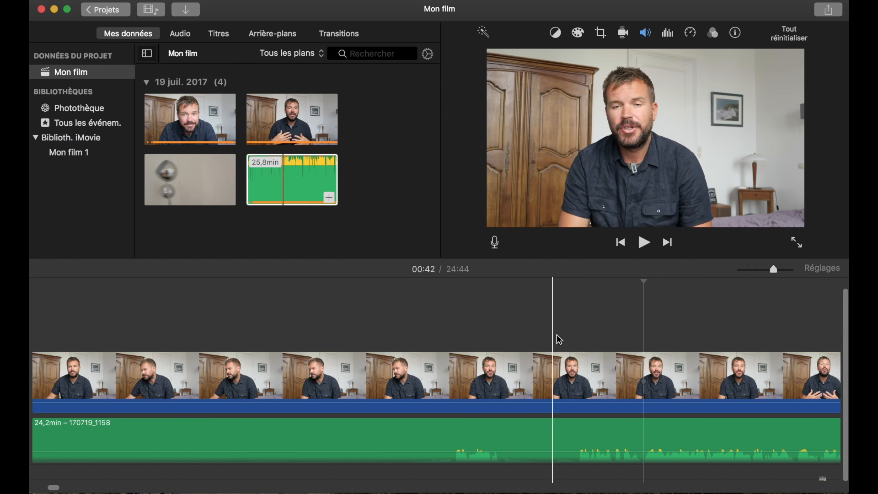
{"action": "left_click", "coordinate": [578, 342]}
{"action": "key", "text": "super+b"}
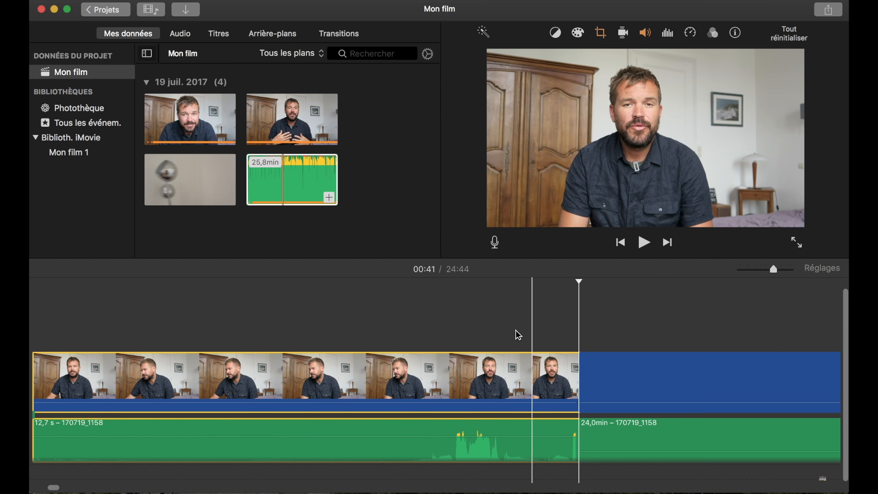
{"action": "key", "text": "Delete"}
Step: Play across the 00:28 cut to the next pause, split video and audio at about 00:36 and 00:45, and delete the section between them
{"action": "scroll", "coordinate": [257, 353], "scroll_direction": "left", "scroll_amount": 7}
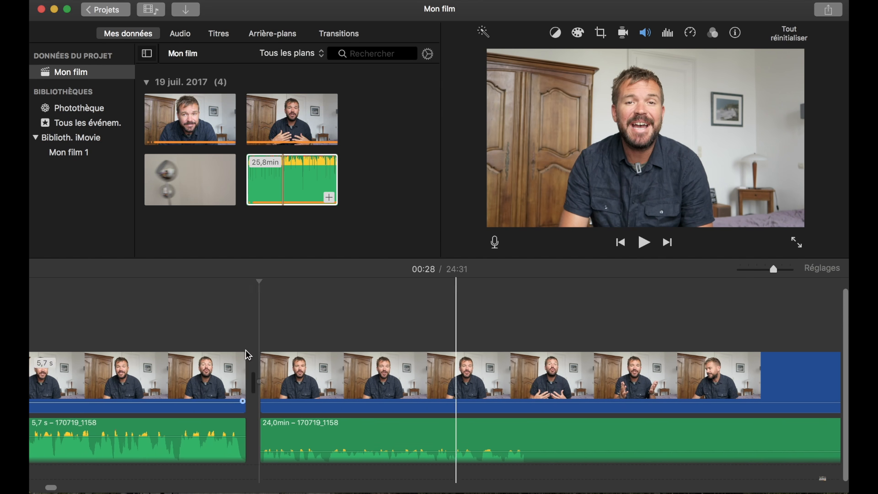
{"action": "key", "text": "space"}
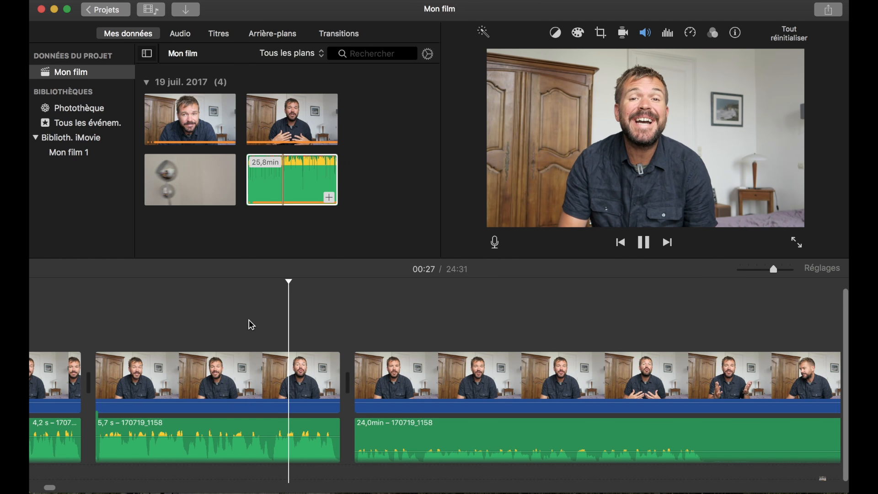
{"action": "scroll", "coordinate": [252, 325], "scroll_direction": "right", "scroll_amount": 6}
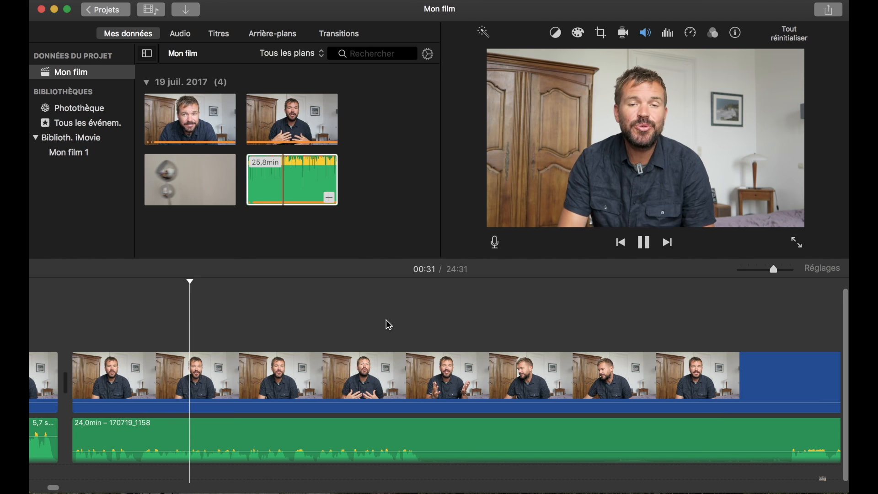
{"action": "scroll", "coordinate": [389, 325], "scroll_direction": "right", "scroll_amount": 2}
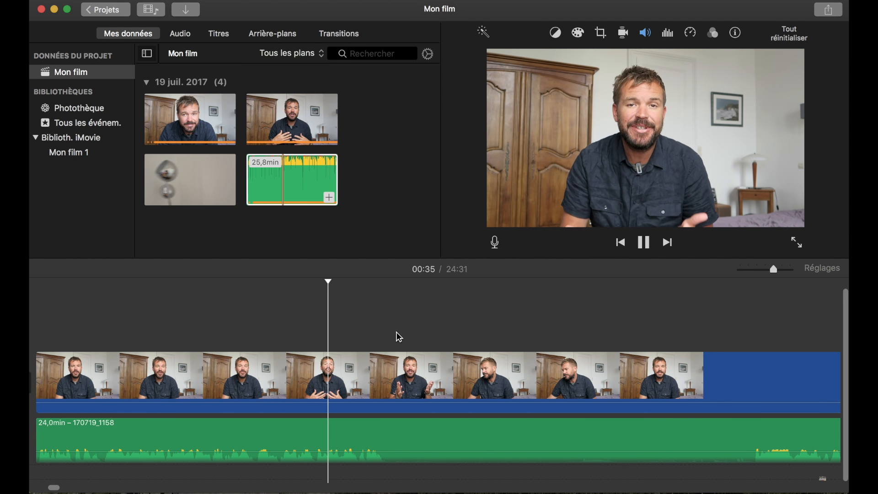
{"action": "key", "text": "space"}
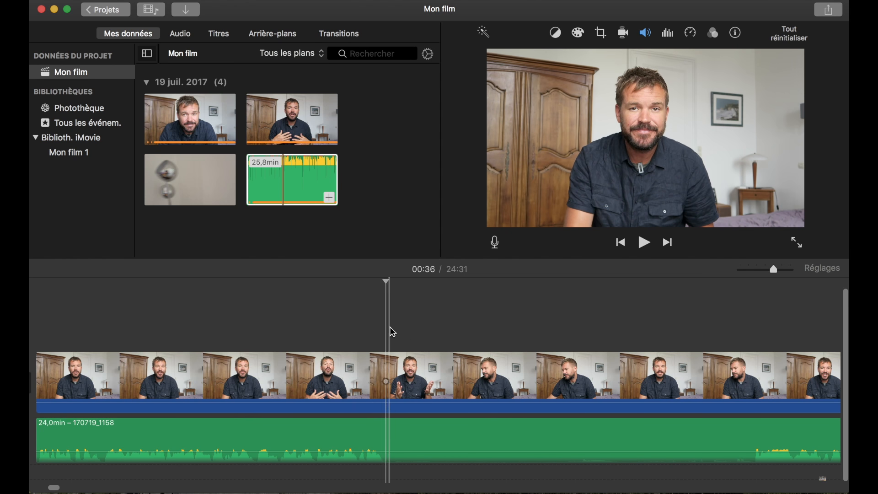
{"action": "key", "text": "super+b"}
{"action": "scroll", "coordinate": [388, 332], "scroll_direction": "right", "scroll_amount": 10}
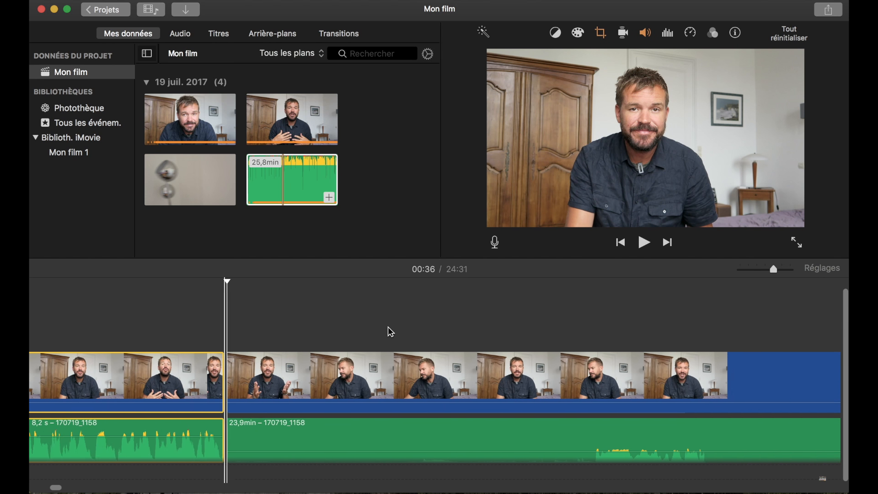
{"action": "left_click", "coordinate": [431, 327]}
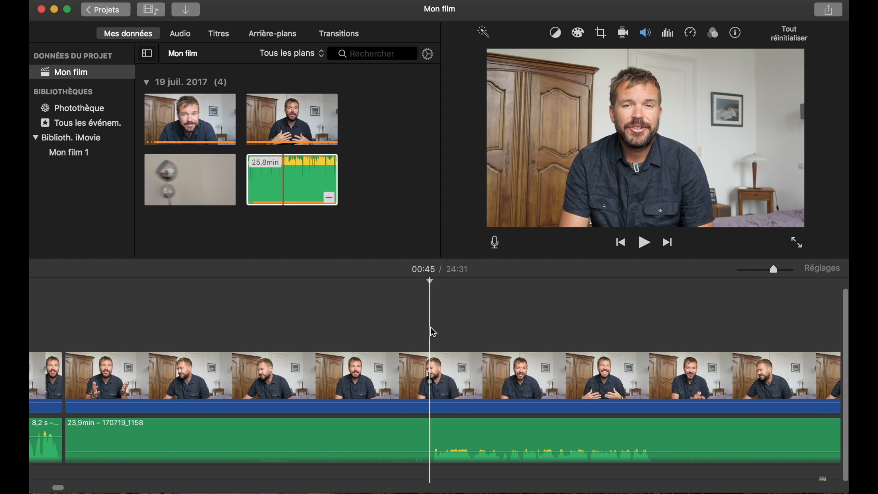
{"action": "key", "text": "space"}
{"action": "left_click", "coordinate": [430, 328]}
{"action": "key", "text": "super+b"}
{"action": "left_click_drag", "start_coordinate": [404, 330], "coordinate": [399, 429]}
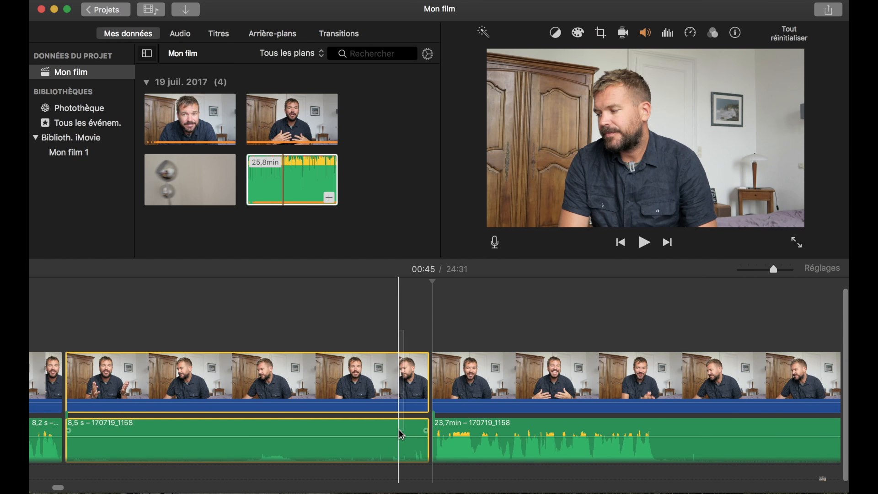
{"action": "key", "text": "Delete"}
Step: Play on to the next pause, split video and audio at about 00:41 and 00:48, and delete the section between them
{"action": "key", "text": "space"}
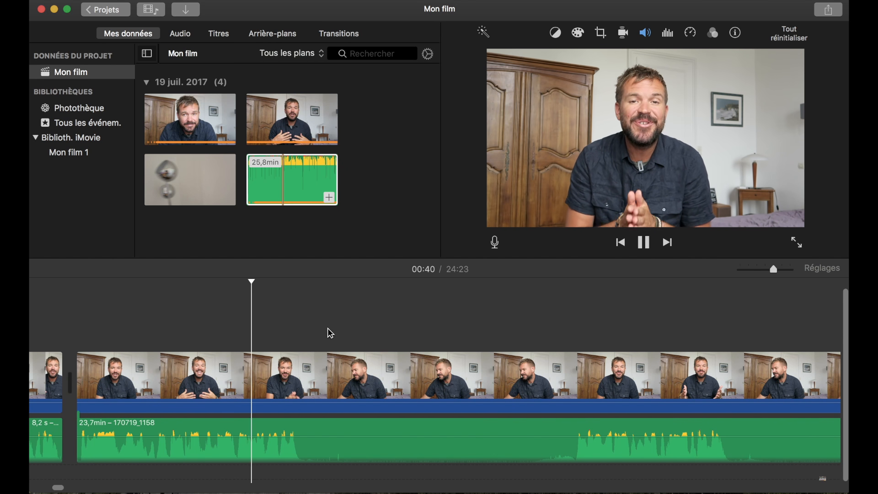
{"action": "key", "text": "space"}
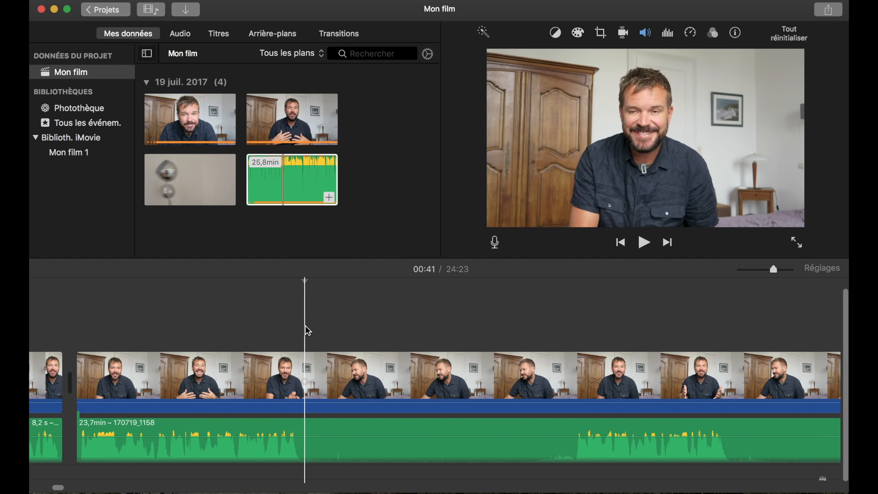
{"action": "key", "text": "super+b"}
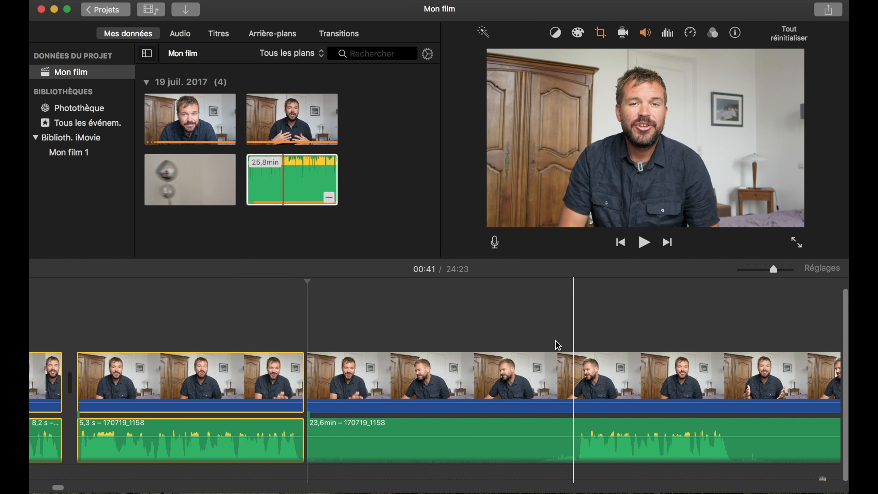
{"action": "left_click", "coordinate": [578, 306]}
{"action": "key", "text": "super+b"}
{"action": "left_click", "coordinate": [536, 449]}
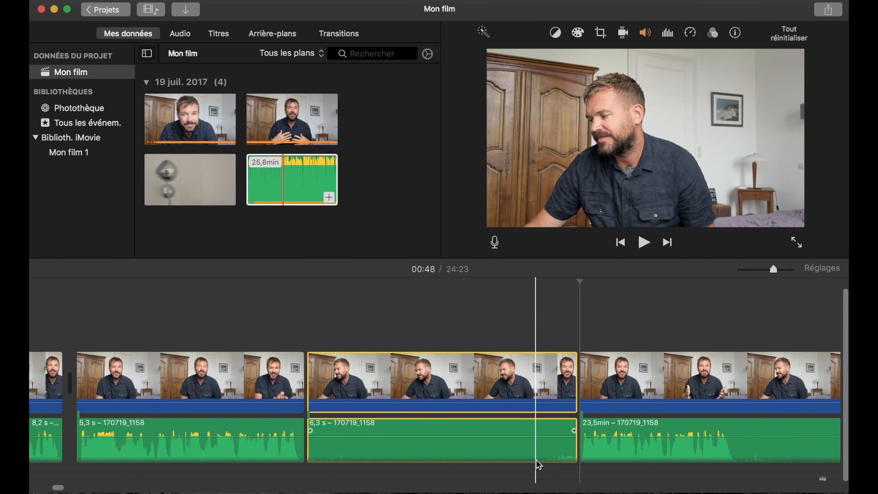
{"action": "key", "text": "Delete"}
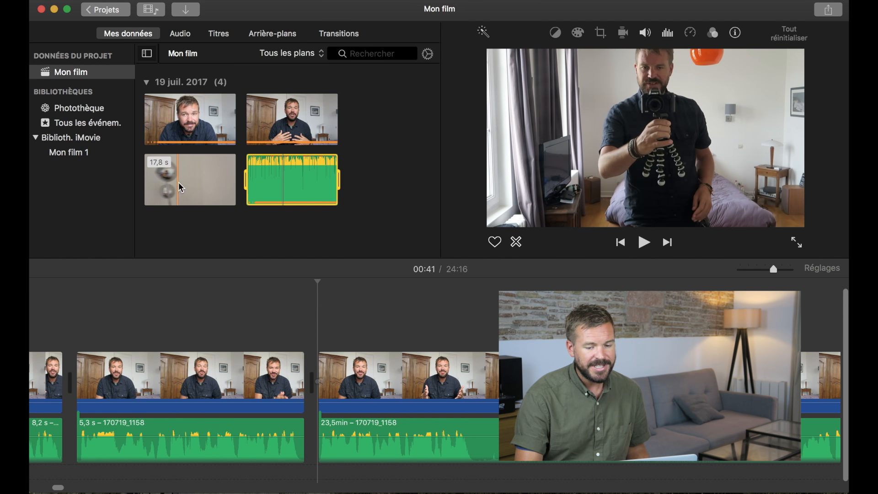
Step: Insert the 17.8 s mirror-filmed clip right after the 5.3 s clip and cut off its beginning, leaving 16.6 s
{"action": "left_click_drag", "start_coordinate": [208, 187], "coordinate": [313, 370]}
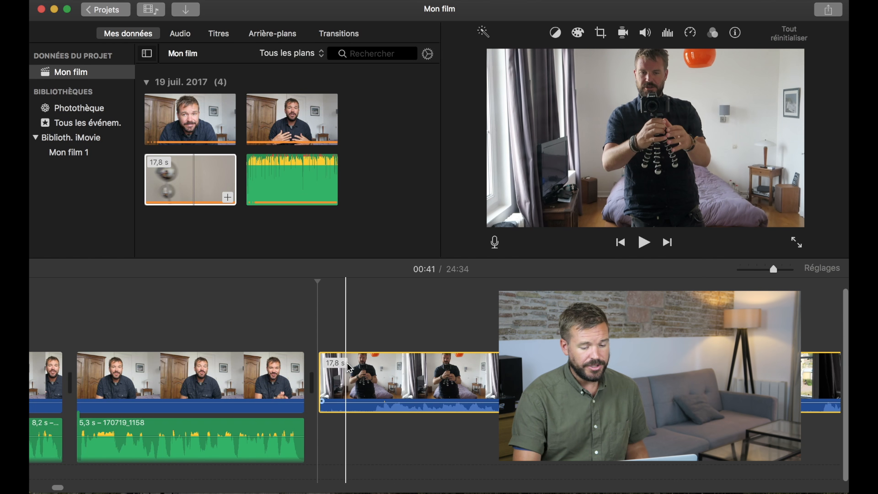
{"action": "scroll", "coordinate": [350, 367], "scroll_direction": "right", "scroll_amount": 5}
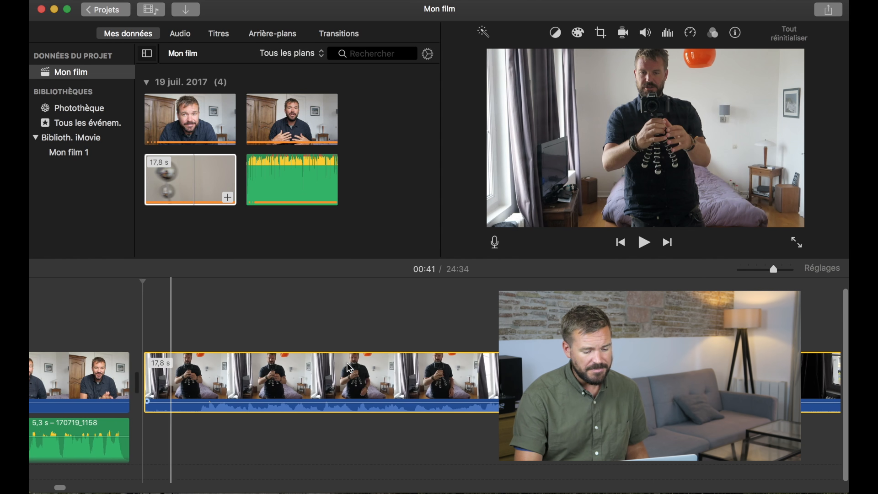
{"action": "scroll", "coordinate": [350, 367], "scroll_direction": "left", "scroll_amount": 2}
{"action": "left_click", "coordinate": [258, 333]}
{"action": "key", "text": "super+a"}
{"action": "key", "text": "super+b"}
{"action": "left_click", "coordinate": [239, 388]}
{"action": "key", "text": "Delete"}
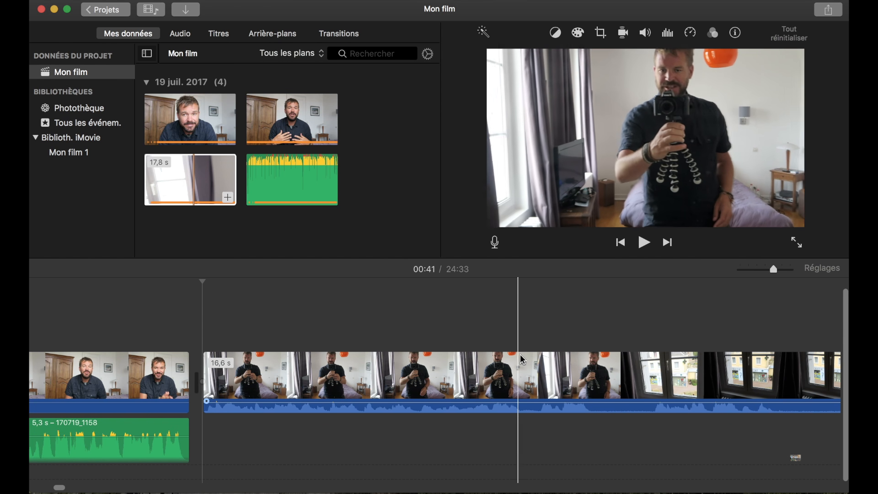
Step: Split the inserted mirror clip at about 00:49, where the camera starts turning away, and delete its remaining part
{"action": "left_click", "coordinate": [525, 353]}
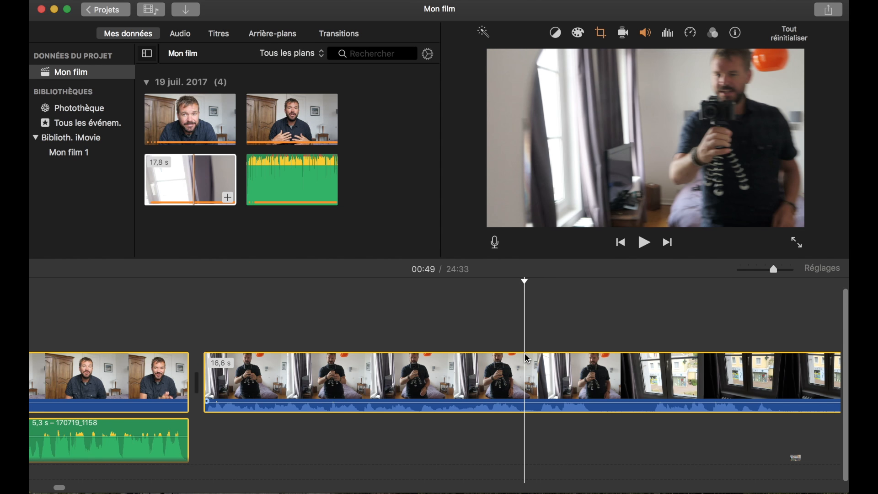
{"action": "key", "text": "super+b"}
{"action": "left_click", "coordinate": [566, 365]}
{"action": "key", "text": "Delete"}
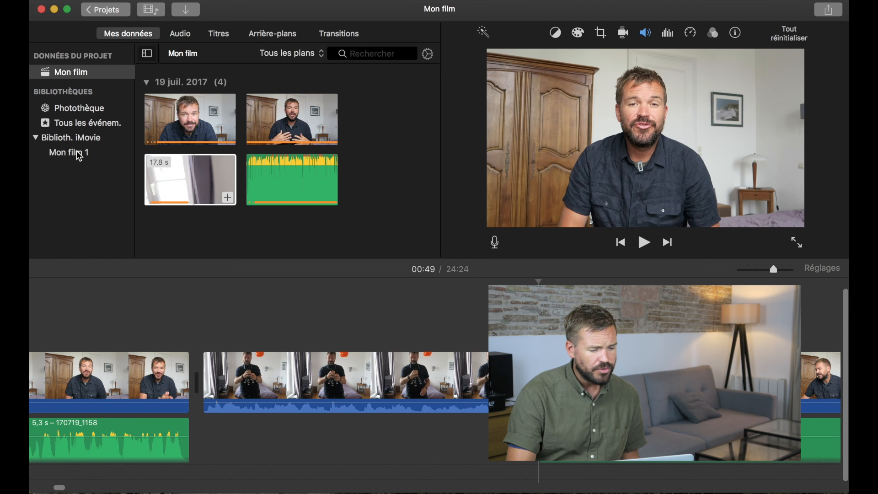
Step: Import the PNG image panneau from the Chaine Youtube folder inside creation de site web into the project media
{"action": "left_click", "coordinate": [189, 14]}
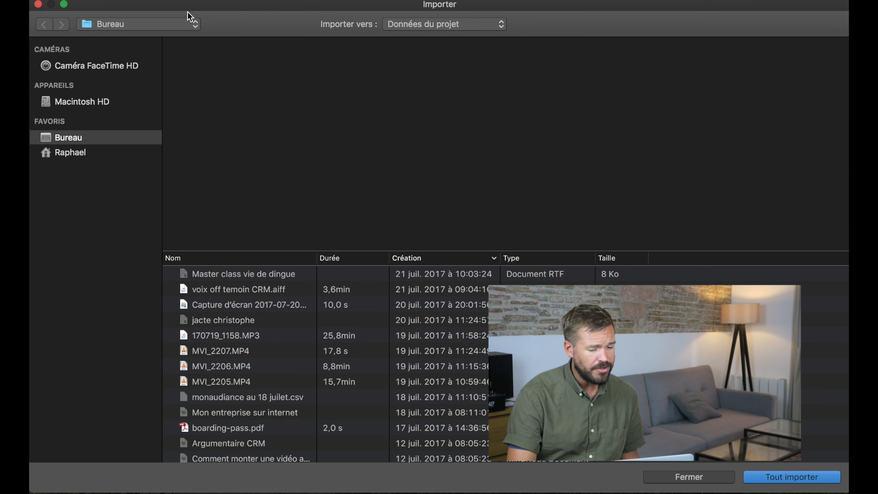
{"action": "scroll", "coordinate": [252, 361], "scroll_direction": "down", "scroll_amount": 5}
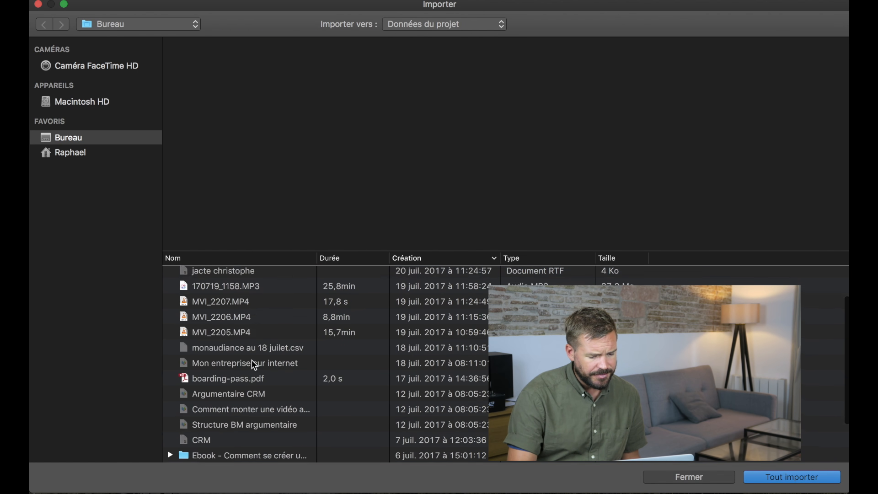
{"action": "double_click", "coordinate": [224, 454]}
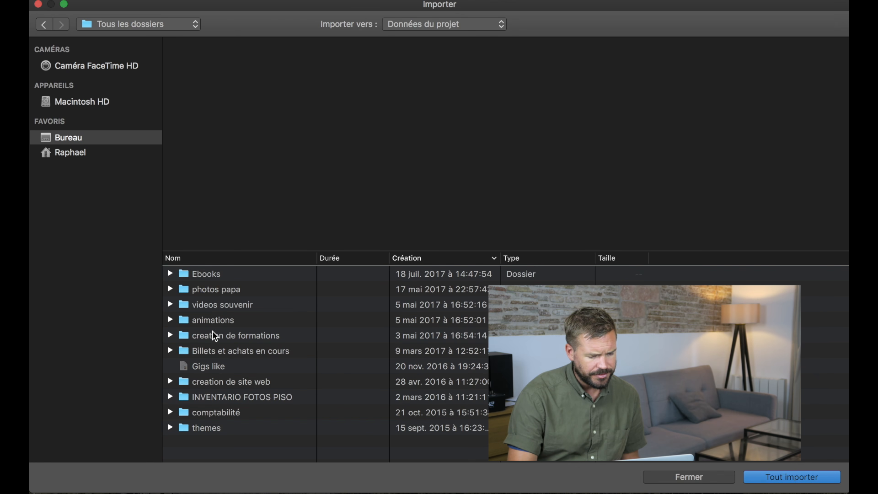
{"action": "left_click", "coordinate": [213, 383]}
{"action": "double_click", "coordinate": [214, 385]}
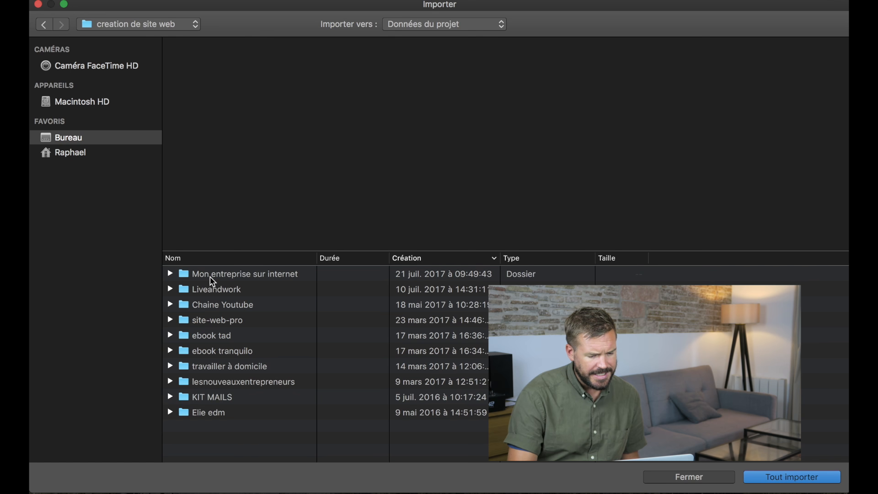
{"action": "double_click", "coordinate": [211, 308]}
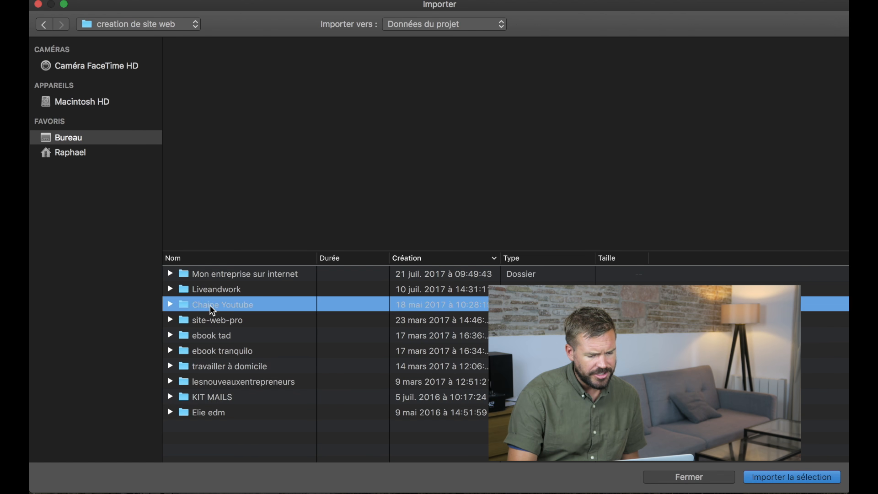
{"action": "left_click", "coordinate": [211, 274]}
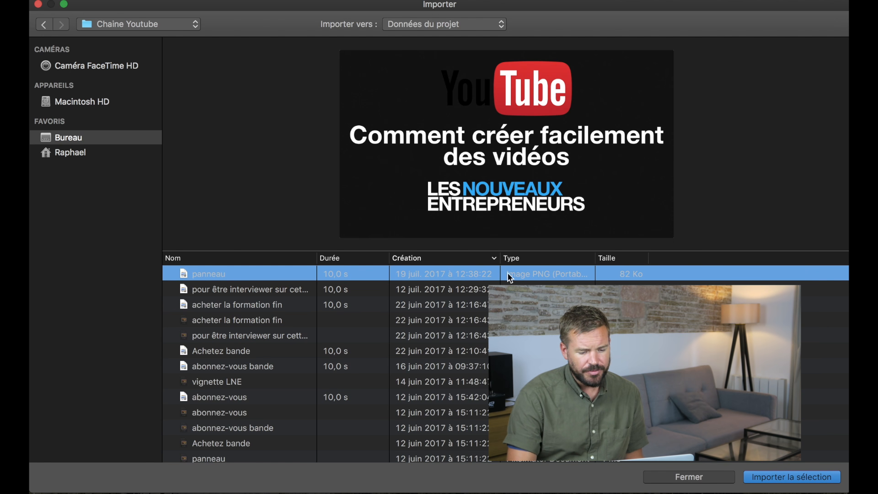
{"action": "key", "text": "Return"}
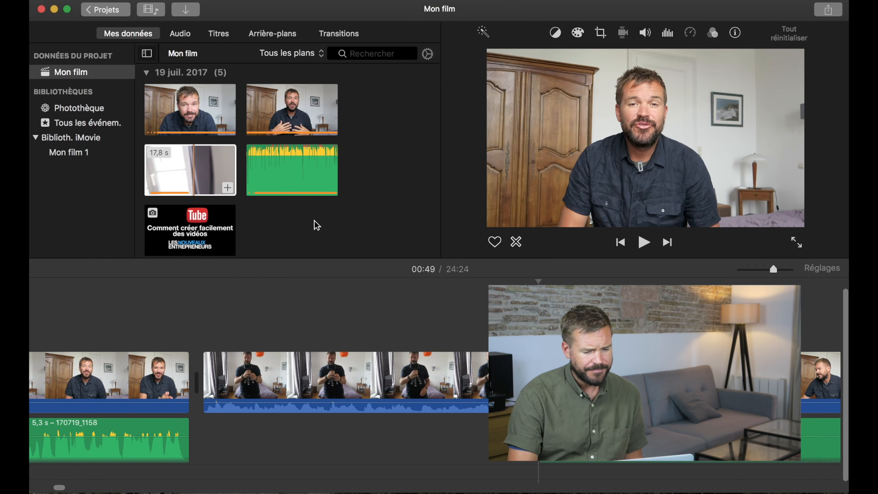
Step: Overlay the panneau image above the mirror clip from its start for 7.5 s, and set the image's cropping style to Adapter
{"action": "left_click_drag", "start_coordinate": [192, 227], "coordinate": [202, 322]}
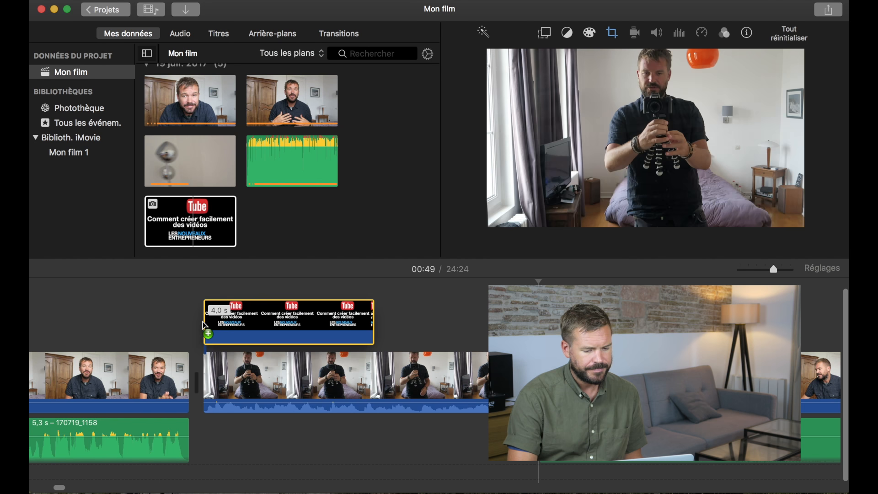
{"action": "left_click_drag", "start_coordinate": [373, 337], "coordinate": [489, 338]}
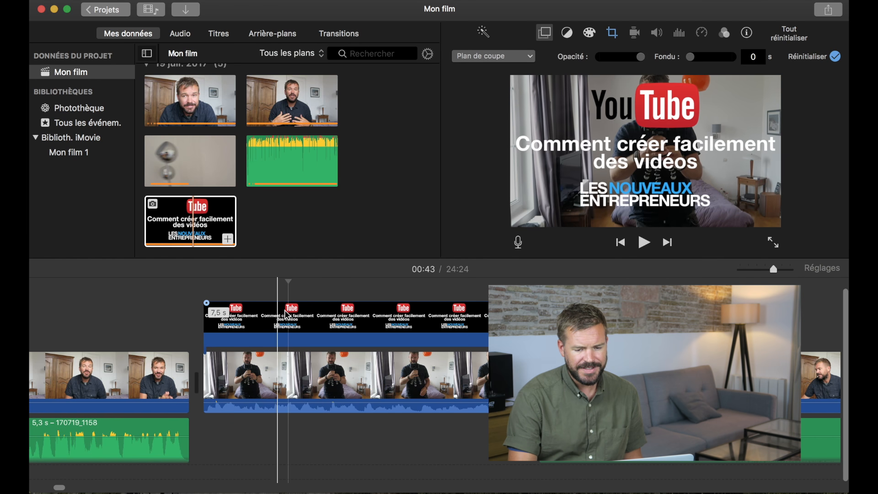
{"action": "left_click", "coordinate": [448, 324]}
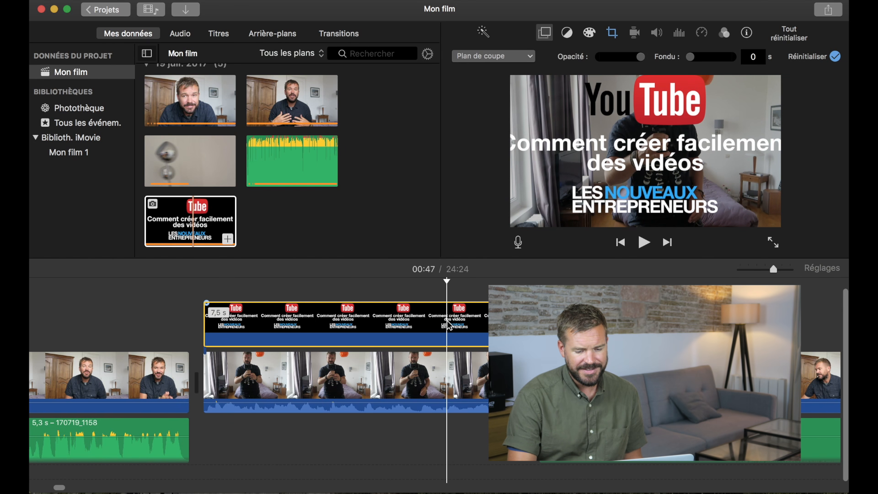
{"action": "left_click", "coordinate": [613, 33]}
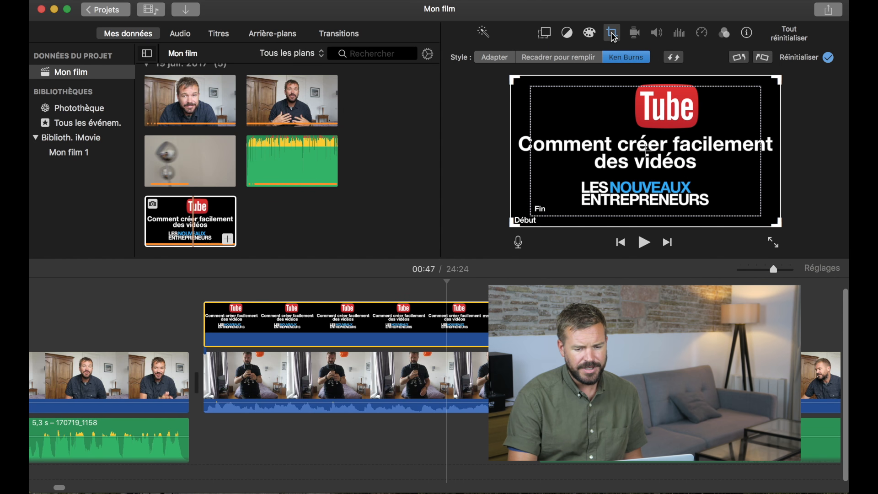
{"action": "left_click", "coordinate": [495, 58]}
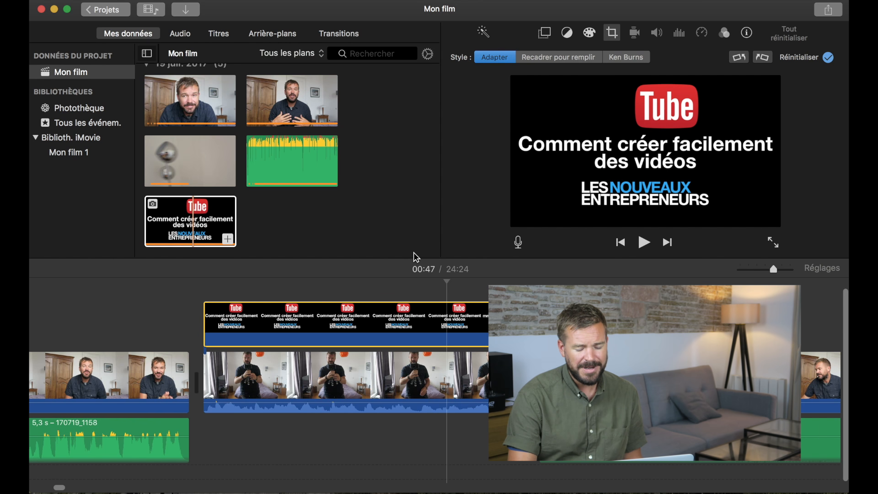
Step: Mute the audio of the mirror clip beneath the title image and play the overlaid passage back
{"action": "left_click", "coordinate": [167, 310]}
{"action": "key", "text": "space"}
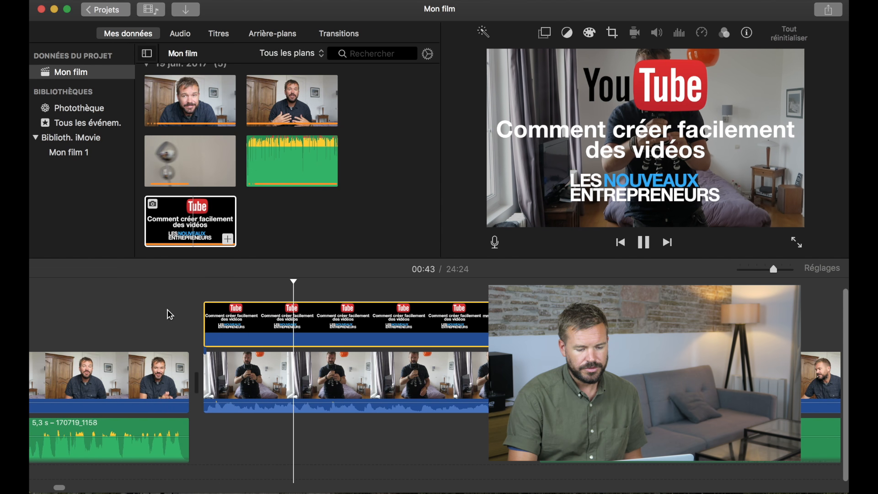
{"action": "left_click", "coordinate": [293, 371]}
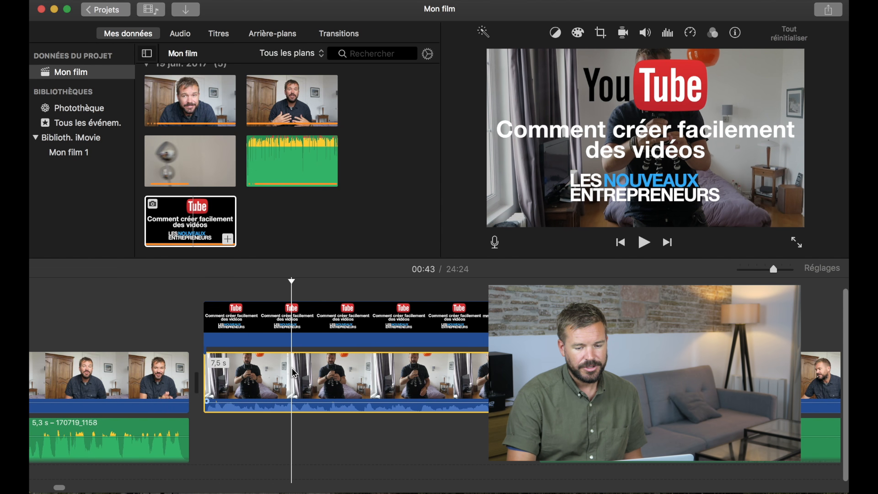
{"action": "left_click", "coordinate": [645, 33]}
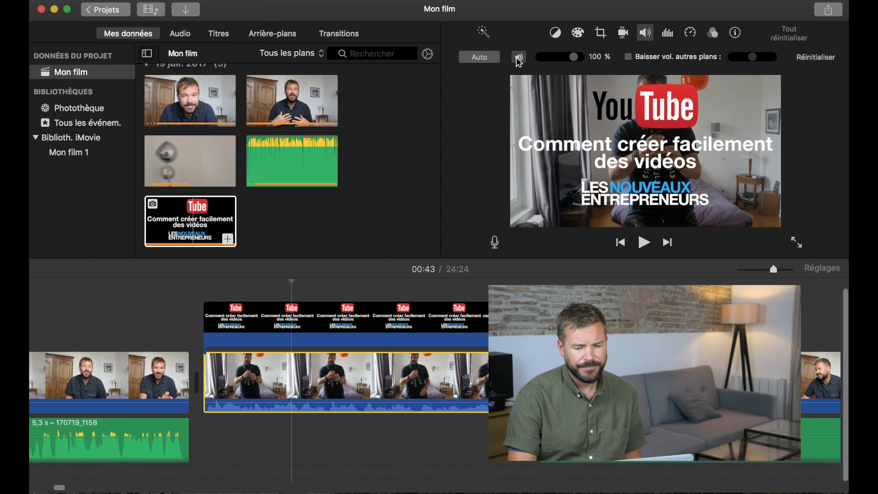
{"action": "left_click", "coordinate": [519, 57]}
{"action": "left_click", "coordinate": [161, 306]}
{"action": "key", "text": "space"}
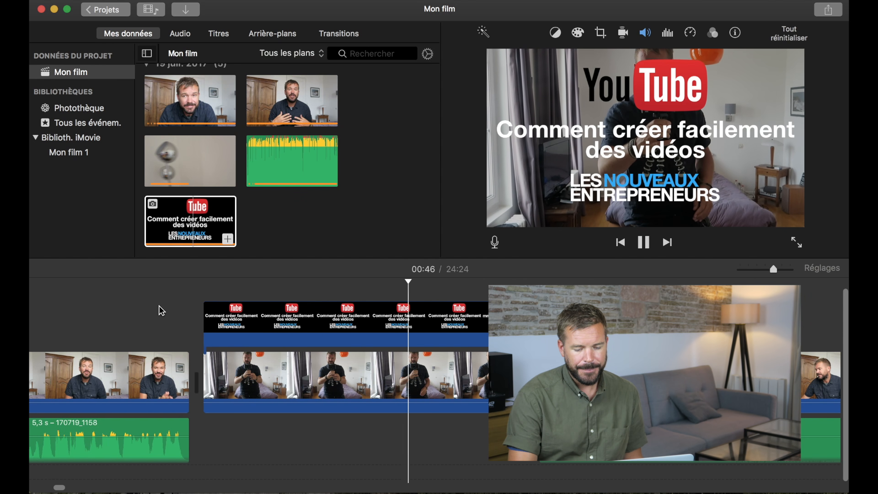
{"action": "key", "text": "space"}
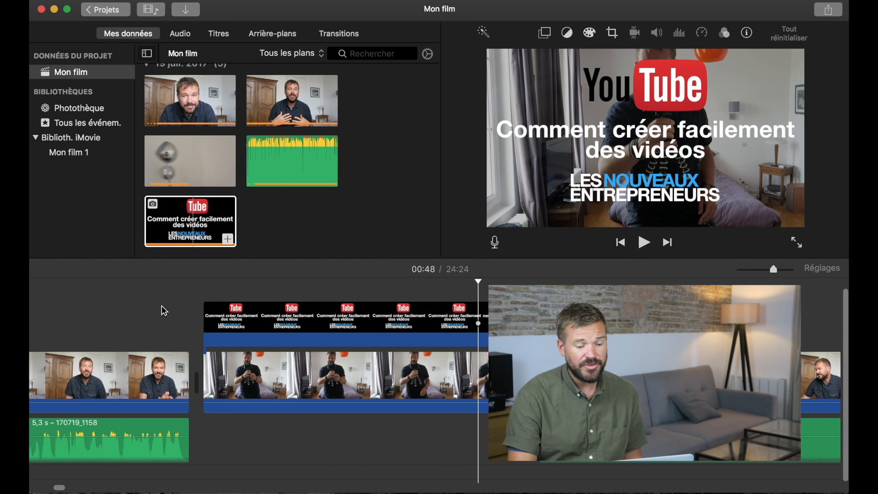
{"action": "left_click", "coordinate": [233, 312]}
Step: Switch to Chrome, open the YouTube Audio Library in the Live&Work profile, and close the inbox tab
{"action": "left_click", "coordinate": [209, 480]}
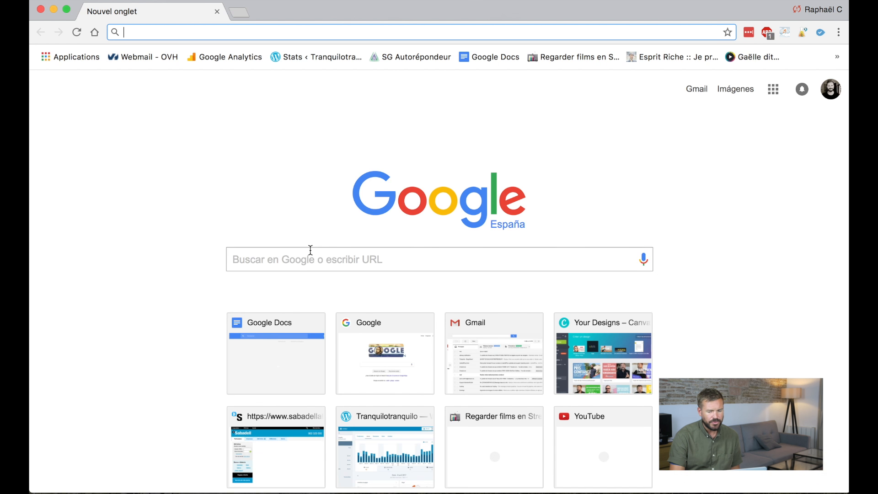
{"action": "left_click", "coordinate": [355, 1]}
{"action": "left_click", "coordinate": [375, 12]}
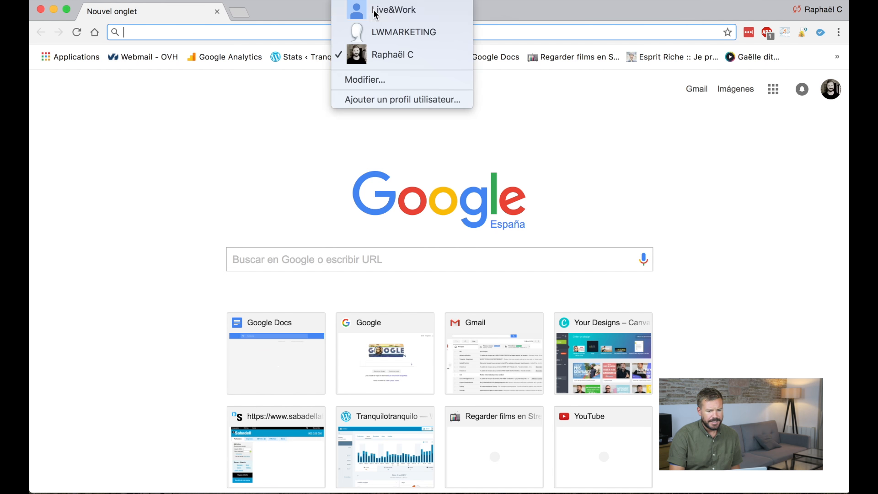
{"action": "left_click", "coordinate": [394, 59]}
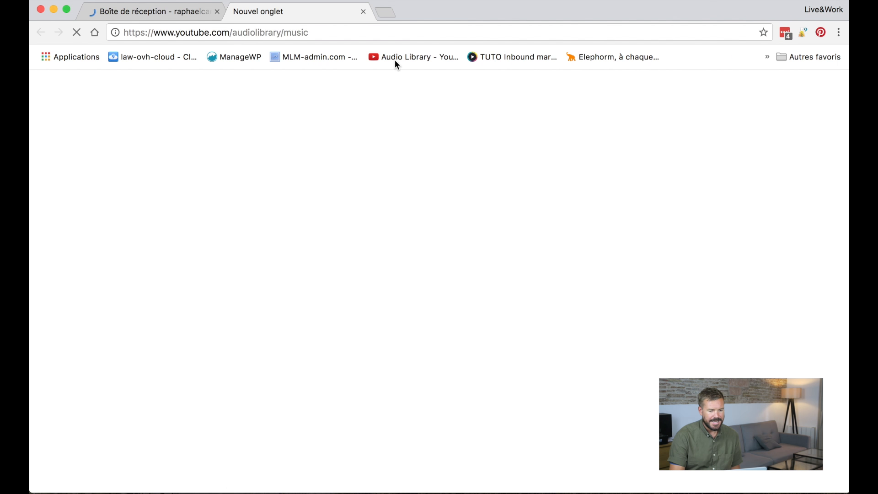
{"action": "left_click", "coordinate": [218, 12]}
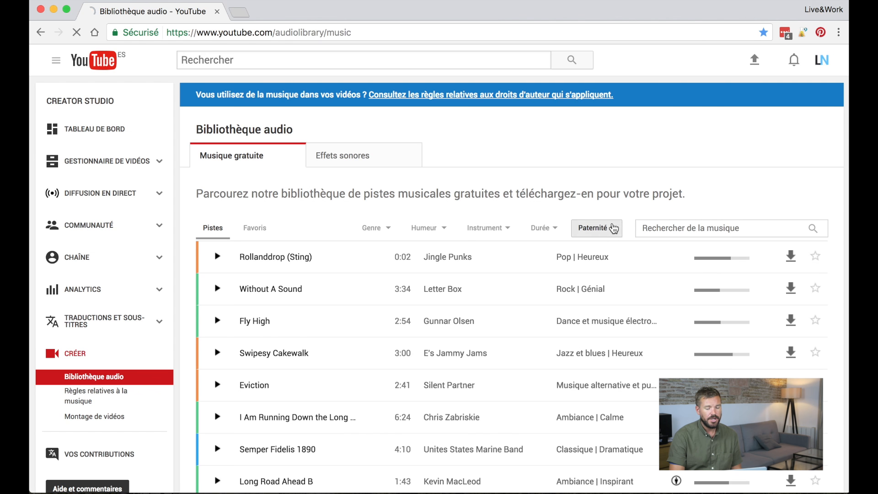
Step: Filter the free music by Paternité non requise and the Hip Hop et rap genre
{"action": "left_click", "coordinate": [614, 228]}
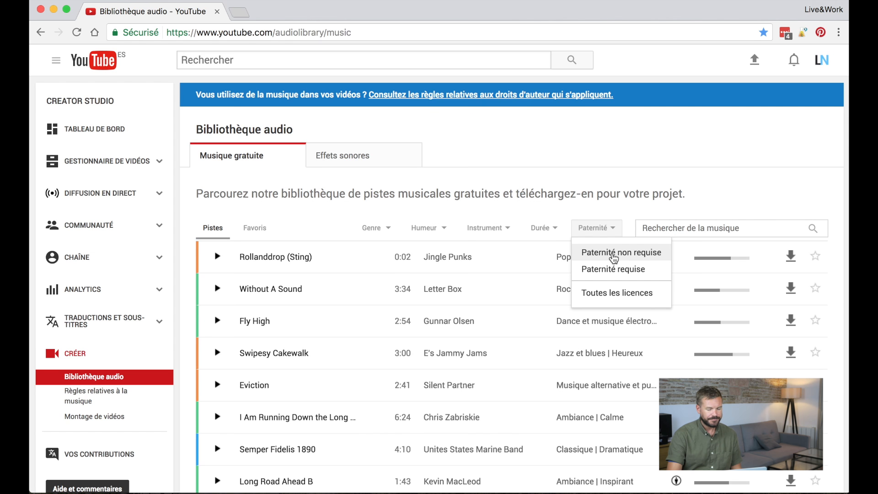
{"action": "left_click", "coordinate": [614, 255]}
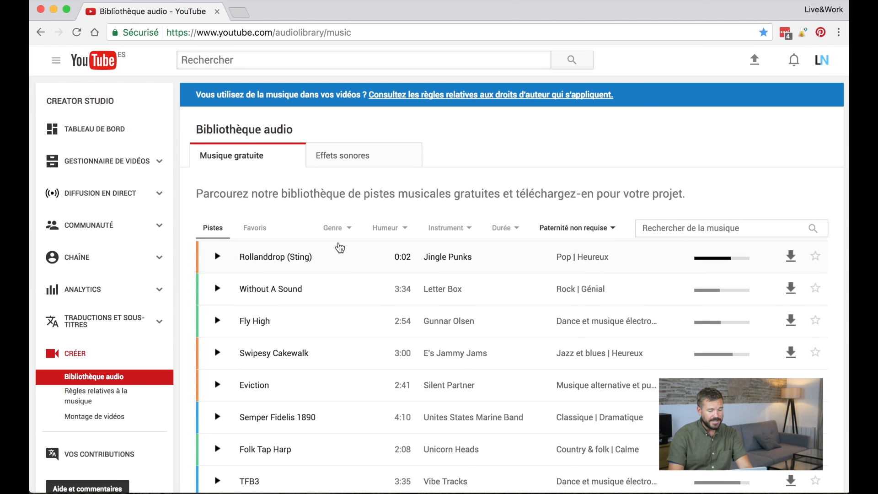
{"action": "left_click", "coordinate": [339, 229]}
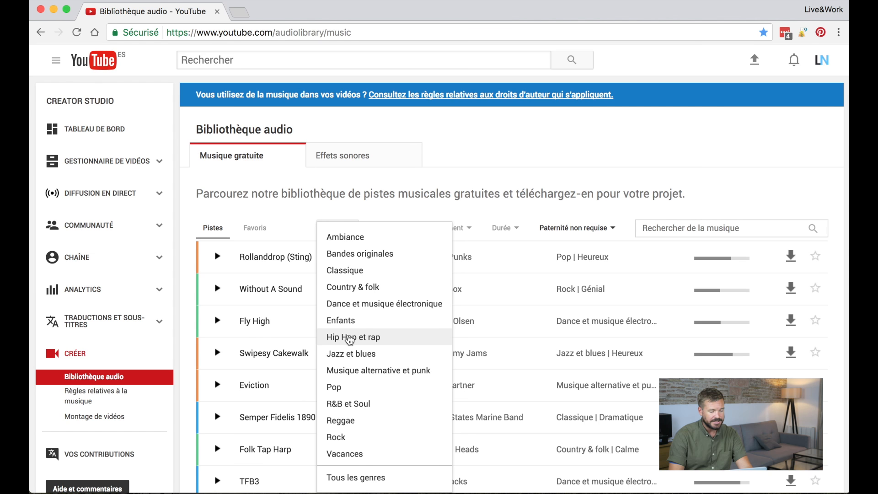
{"action": "left_click", "coordinate": [350, 338]}
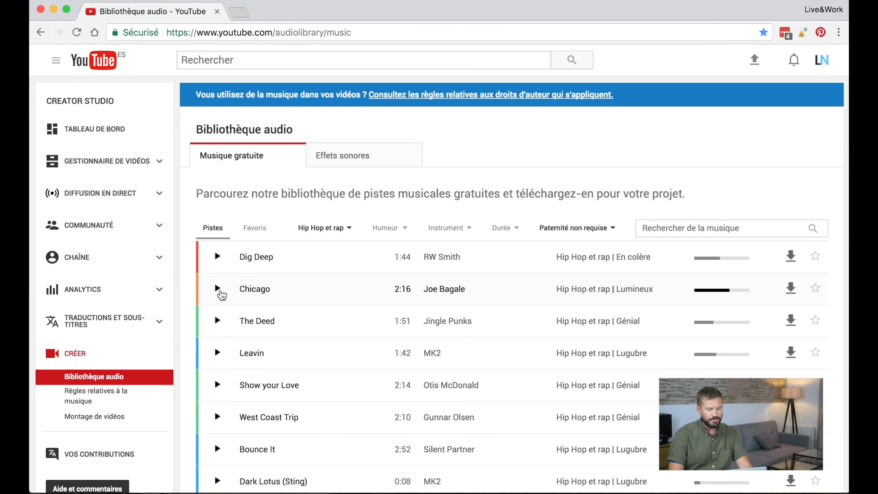
Step: Listen to previews of the tracks Chicago, Leavin and The Deed
{"action": "left_click", "coordinate": [217, 289]}
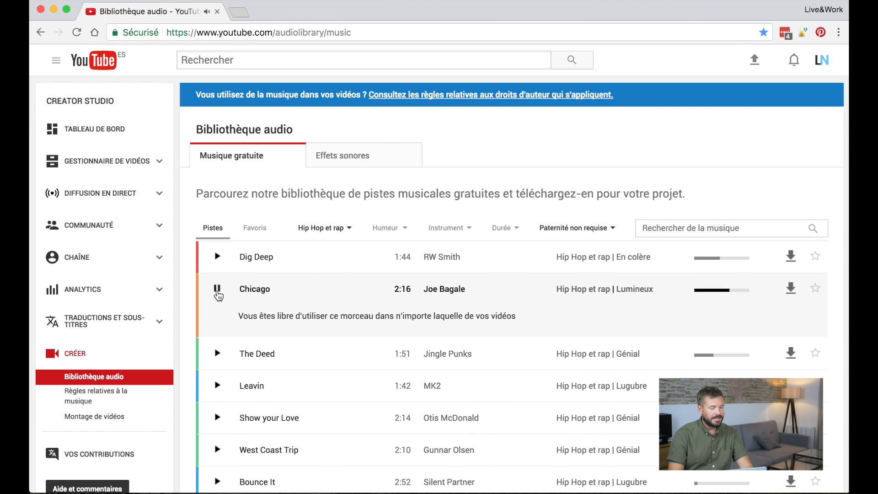
{"action": "left_click", "coordinate": [218, 293]}
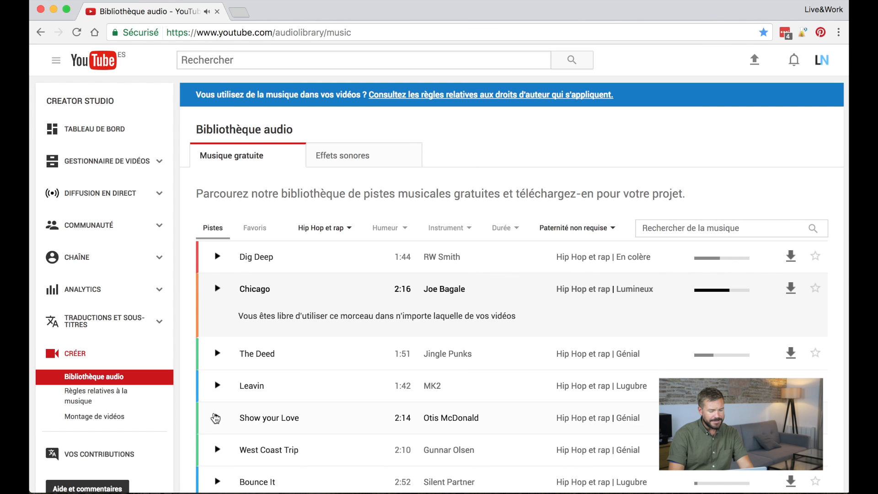
{"action": "left_click", "coordinate": [218, 387]}
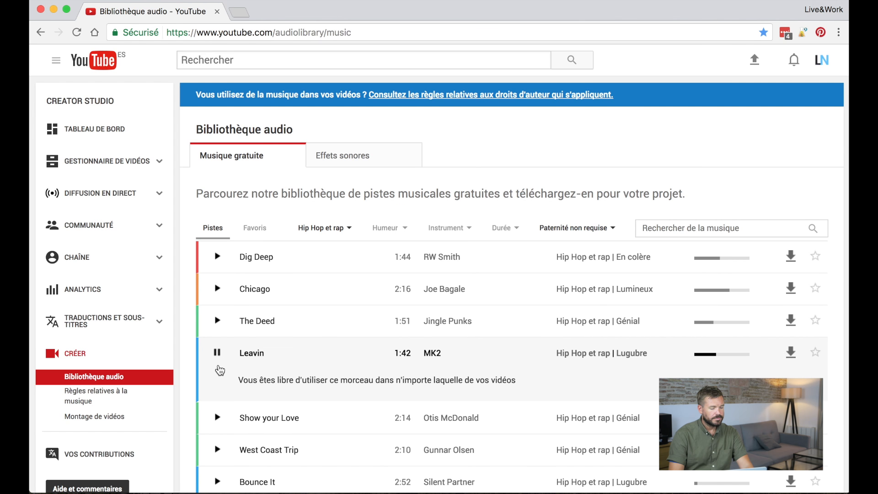
{"action": "left_click", "coordinate": [217, 320]}
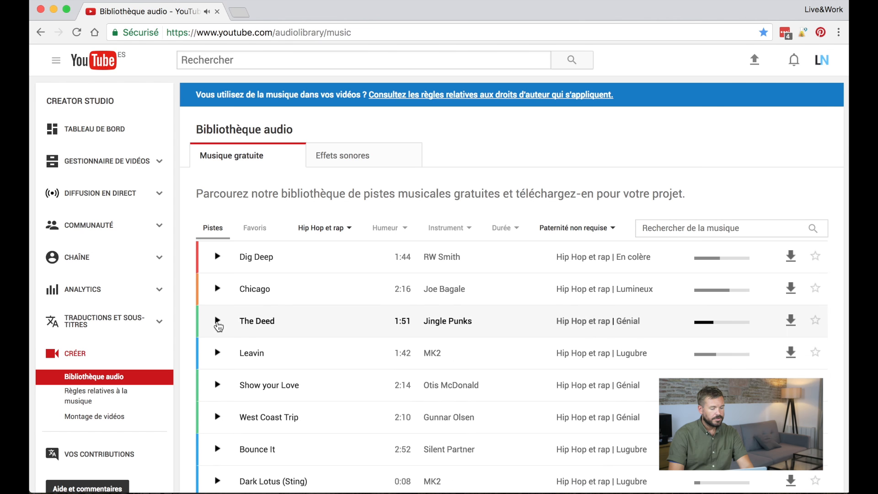
{"action": "scroll", "coordinate": [219, 327], "scroll_direction": "down", "scroll_amount": 2}
{"action": "scroll", "coordinate": [219, 326], "scroll_direction": "down", "scroll_amount": 1}
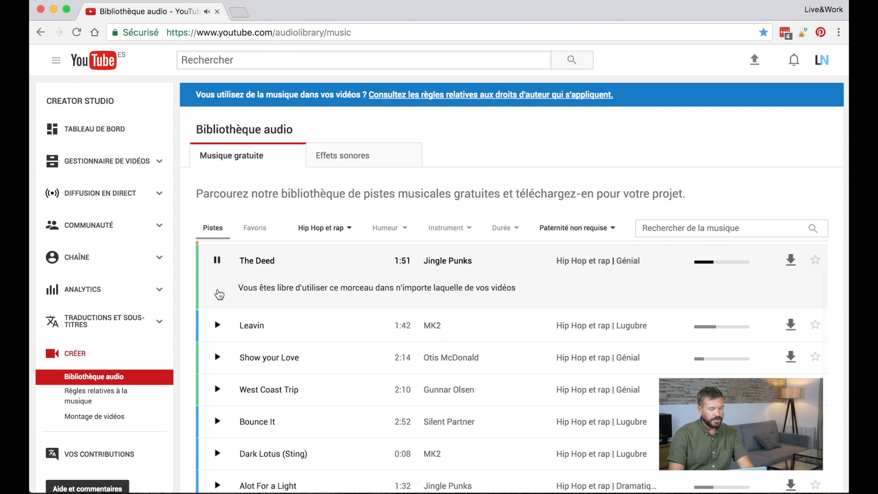
Step: Download The Deed as an MP3, stop its preview, and close both browser windows to return to iMovie
{"action": "scroll", "coordinate": [219, 294], "scroll_direction": "up", "scroll_amount": 1}
{"action": "left_click", "coordinate": [791, 287]}
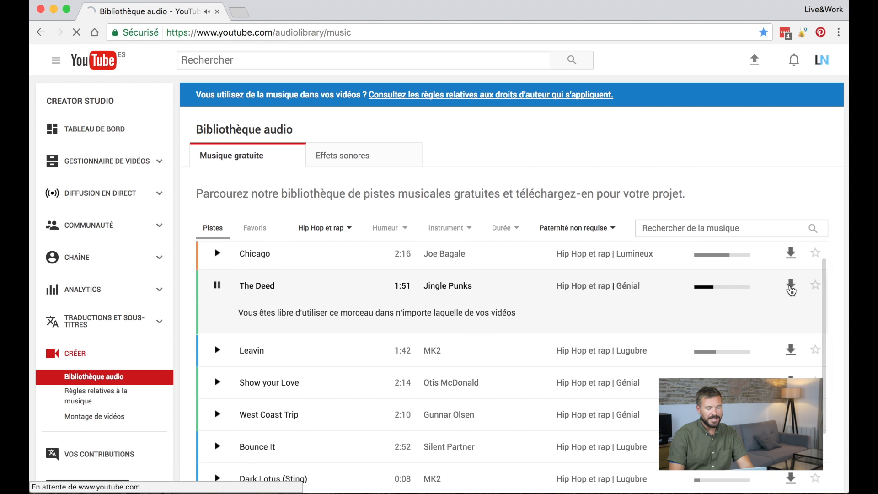
{"action": "left_click", "coordinate": [217, 286]}
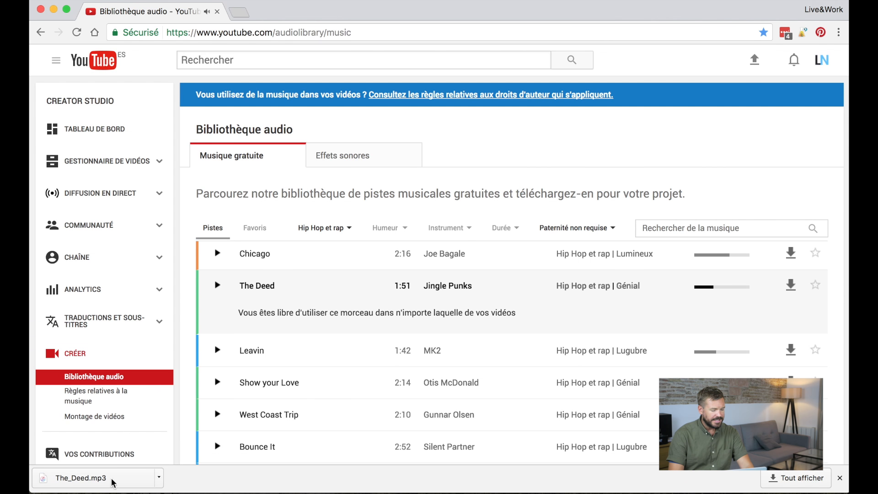
{"action": "left_click", "coordinate": [159, 478]}
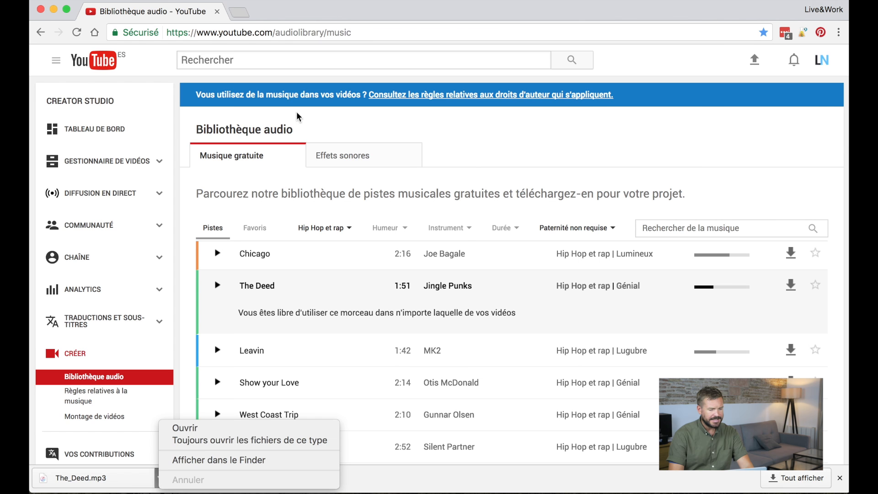
{"action": "left_click", "coordinate": [40, 11]}
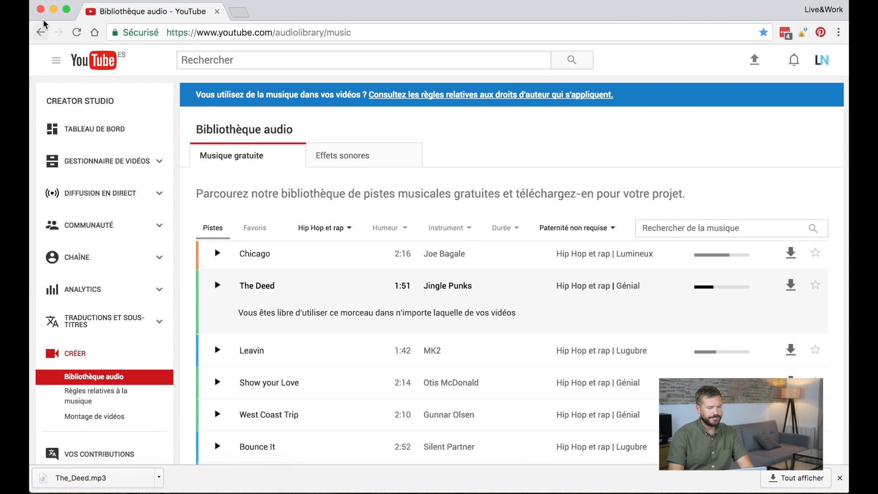
{"action": "left_click", "coordinate": [40, 10]}
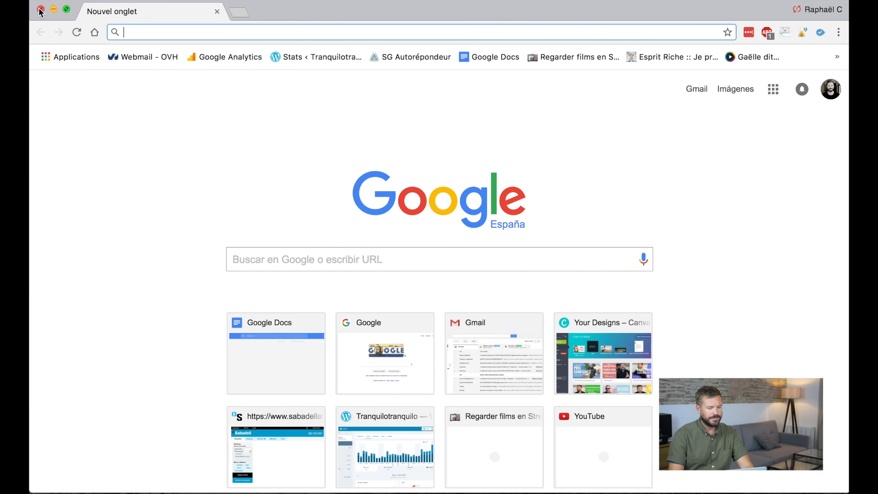
{"action": "left_click", "coordinate": [41, 10]}
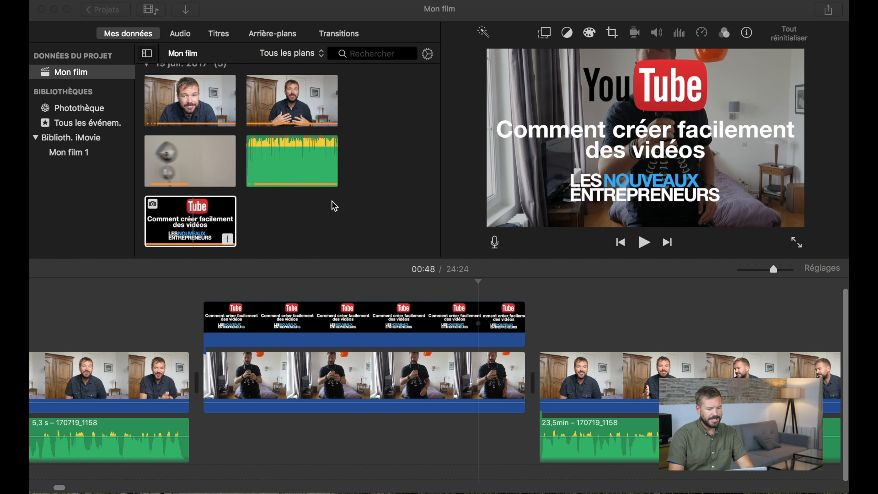
Step: Import The_Deed.mp3 from the home folder's Téléchargements folder into the project media
{"action": "left_click", "coordinate": [315, 237]}
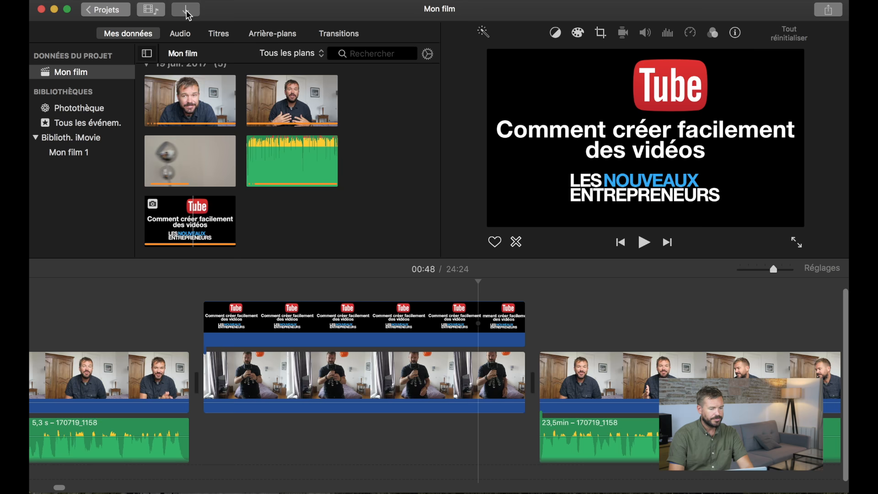
{"action": "left_click", "coordinate": [185, 10]}
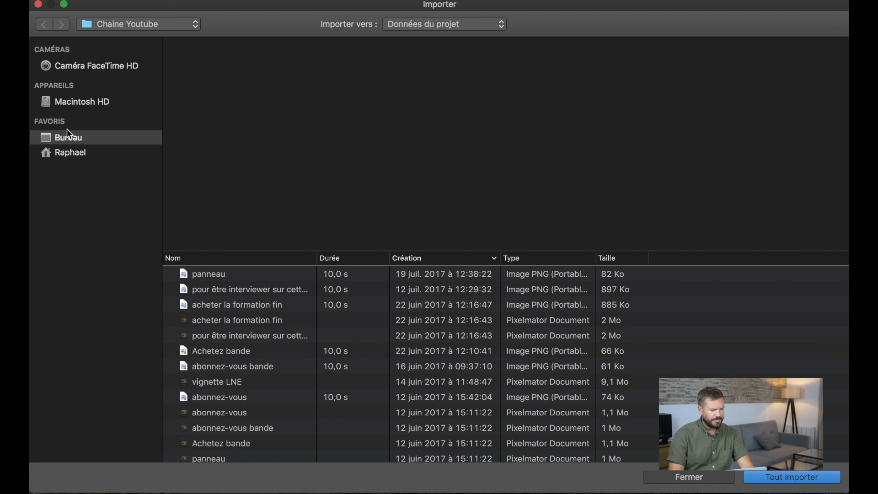
{"action": "scroll", "coordinate": [251, 375], "scroll_direction": "down", "scroll_amount": 3}
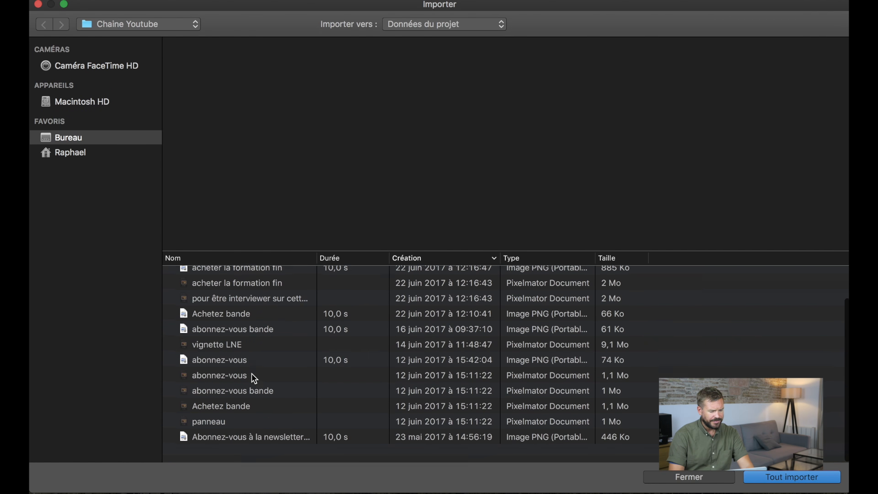
{"action": "left_click", "coordinate": [77, 154]}
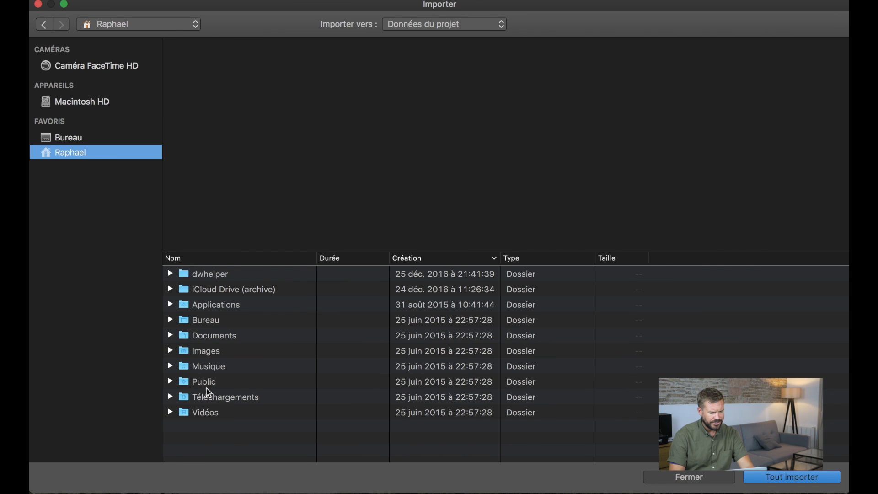
{"action": "double_click", "coordinate": [214, 398]}
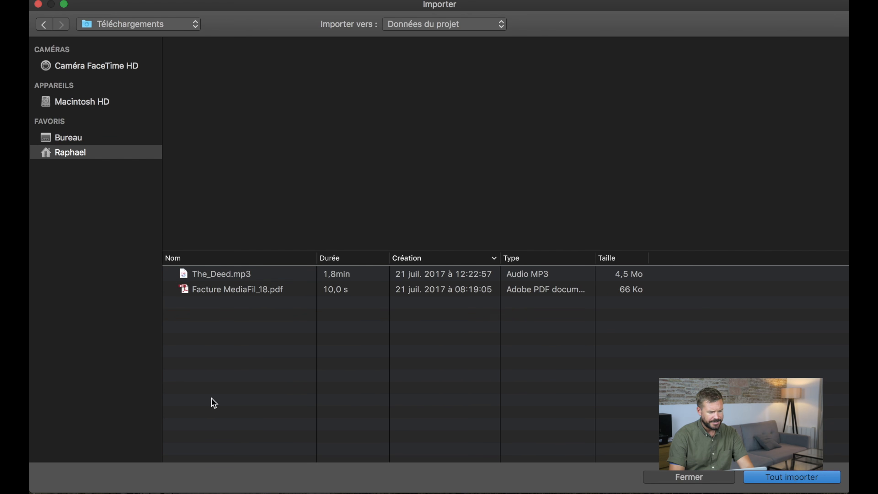
{"action": "double_click", "coordinate": [218, 275]}
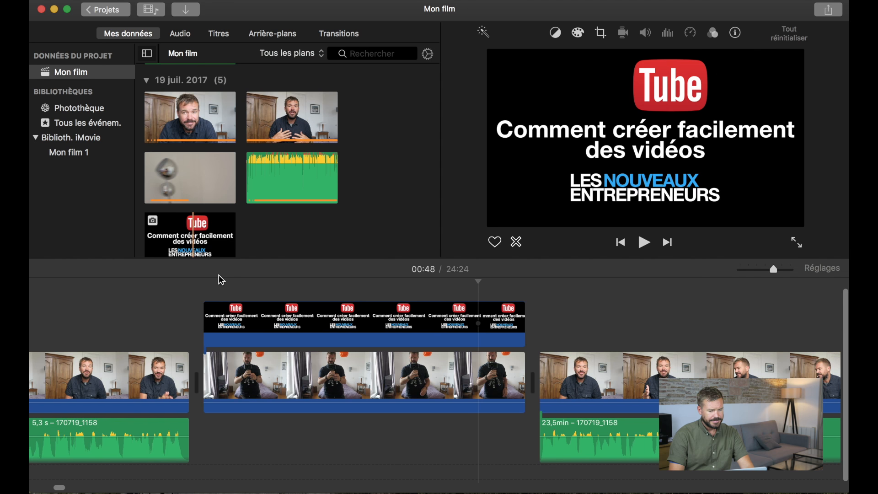
Step: Add The_Deed music track to the timeline beneath the mirror clip, starting at that clip's beginning
{"action": "scroll", "coordinate": [308, 247], "scroll_direction": "down", "scroll_amount": 2}
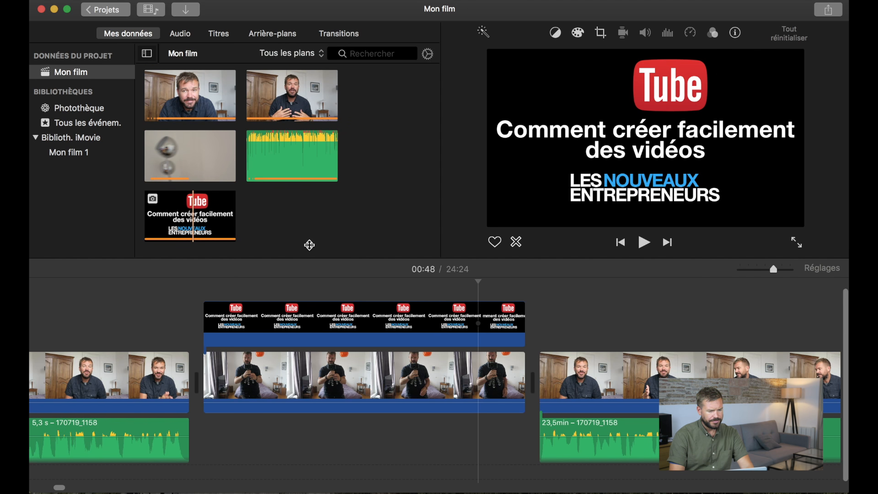
{"action": "scroll", "coordinate": [309, 244], "scroll_direction": "up", "scroll_amount": 5}
{"action": "left_click_drag", "start_coordinate": [184, 121], "coordinate": [201, 442]}
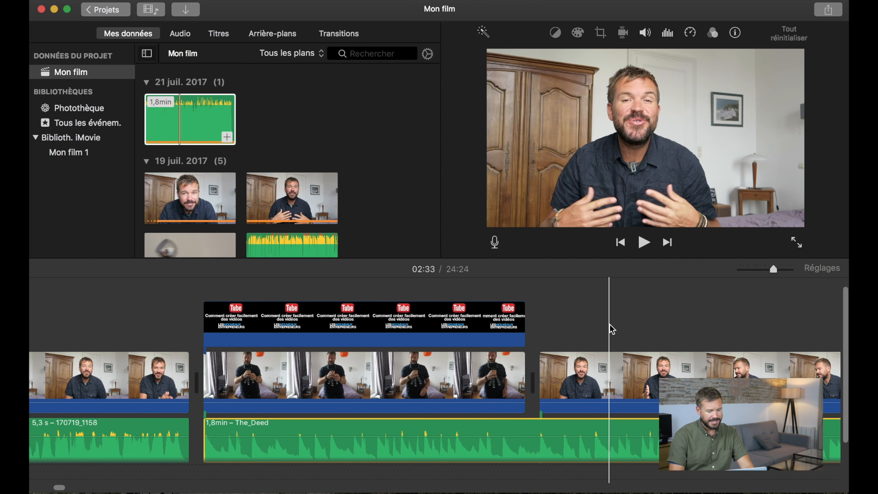
{"action": "scroll", "coordinate": [609, 329], "scroll_direction": "down", "scroll_amount": 3}
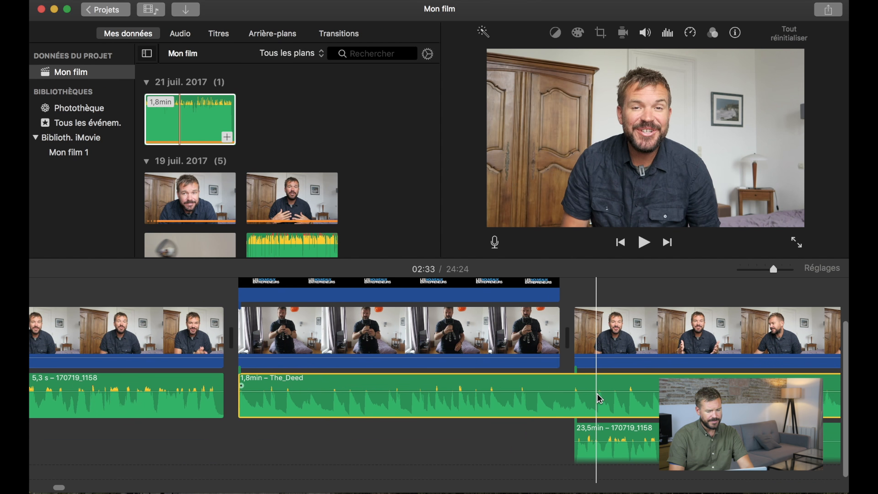
Step: Play back the passage from the talking shot into the YouTube title sequence twice to find where it should end
{"action": "scroll", "coordinate": [599, 403], "scroll_direction": "down", "scroll_amount": 1}
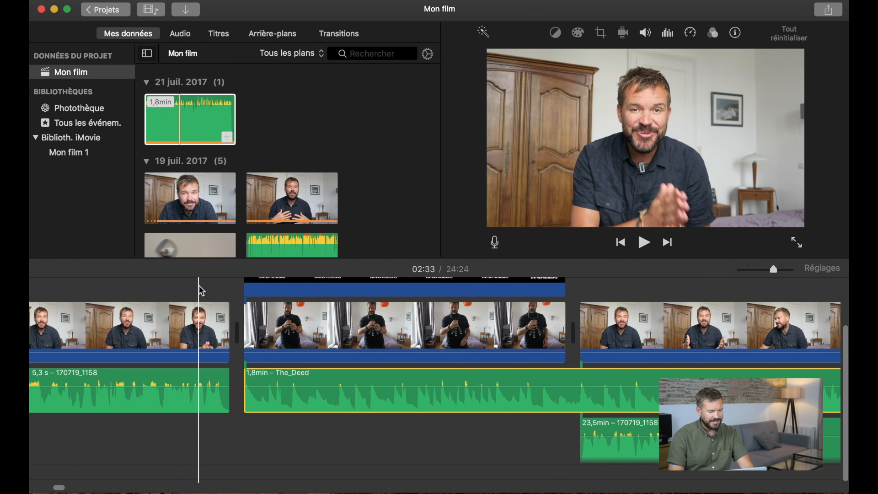
{"action": "left_click", "coordinate": [174, 283]}
{"action": "key", "text": "space"}
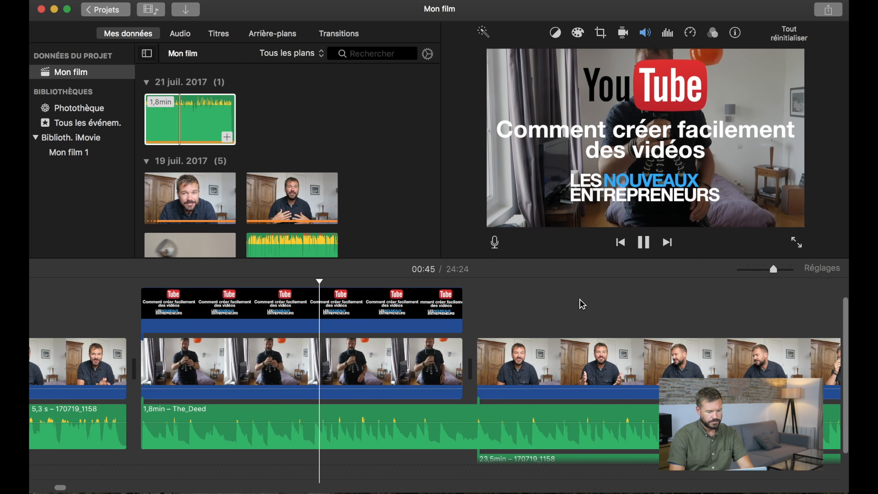
{"action": "key", "text": "space"}
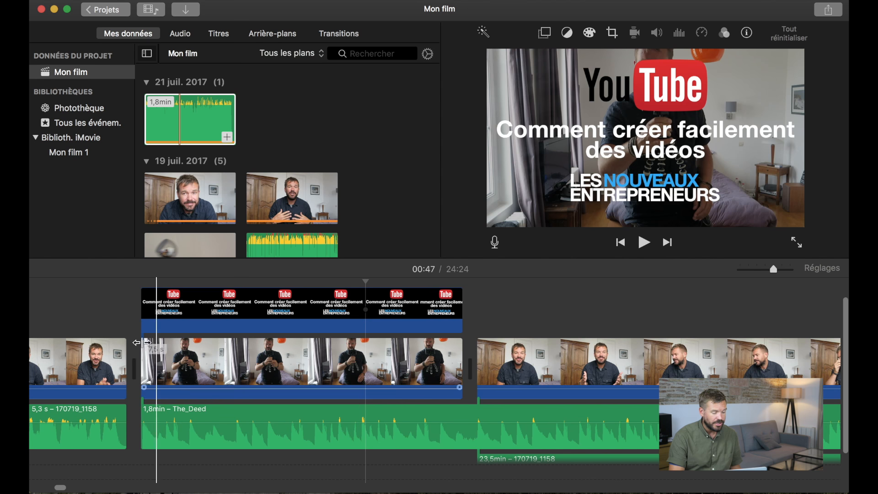
{"action": "left_click", "coordinate": [70, 292]}
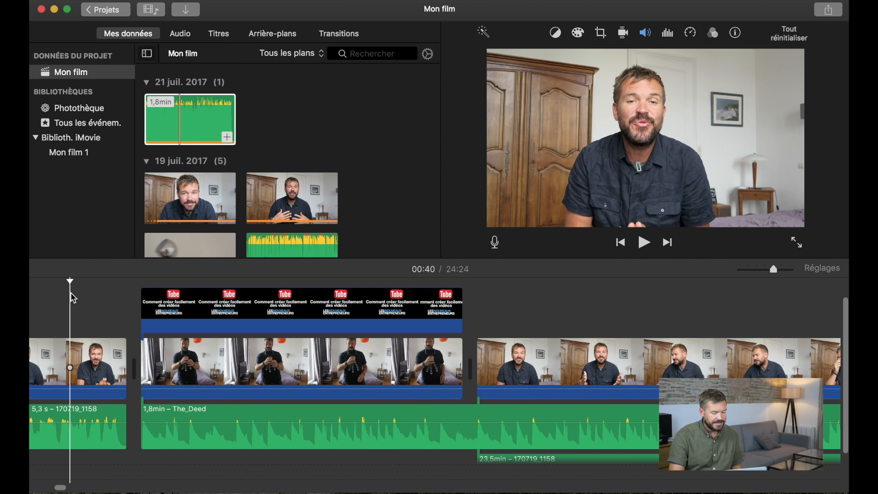
{"action": "key", "text": "space"}
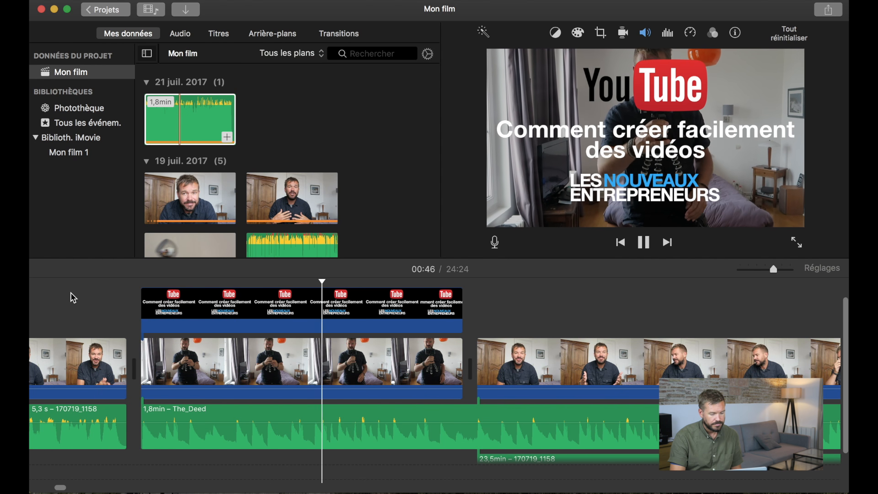
{"action": "key", "text": "space"}
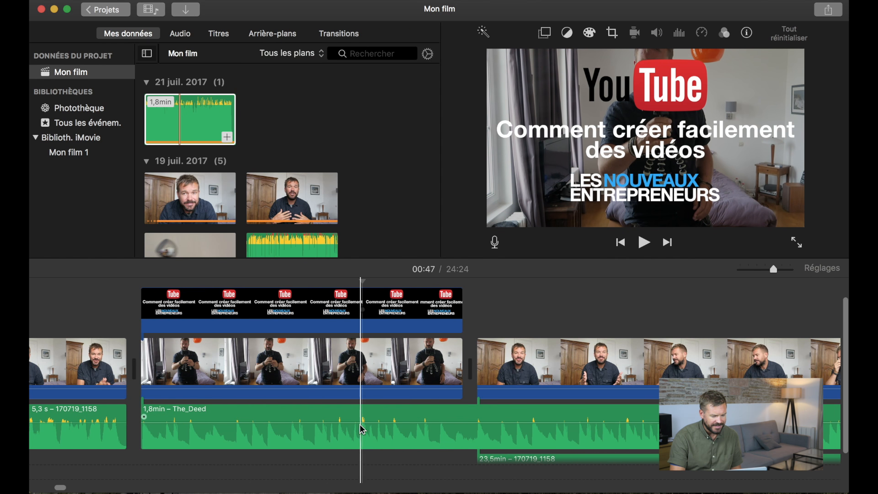
Step: Split all tracks at 00:46 and delete the rest of the title sequence after the cut, including its overlay image and The_Deed music
{"action": "left_click", "coordinate": [364, 414]}
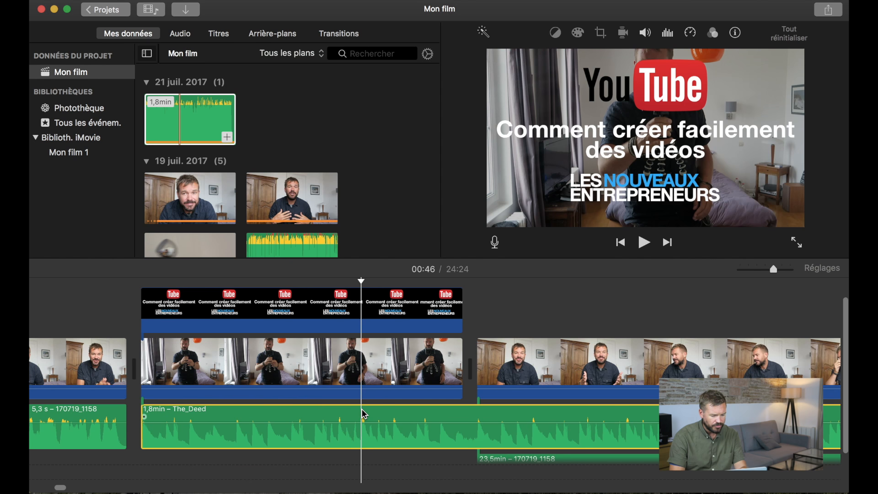
{"action": "key", "text": "super+a"}
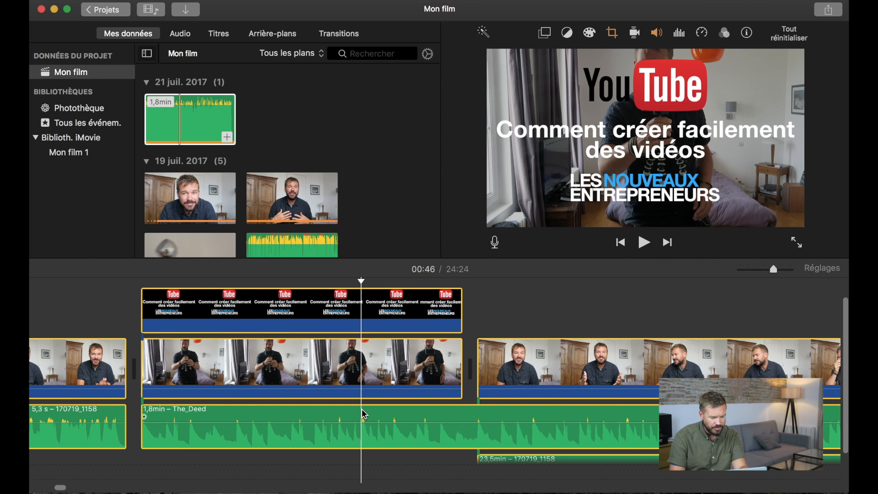
{"action": "key", "text": "super+b"}
{"action": "left_click", "coordinate": [395, 402]}
{"action": "left_click_drag", "start_coordinate": [395, 402], "coordinate": [393, 320]}
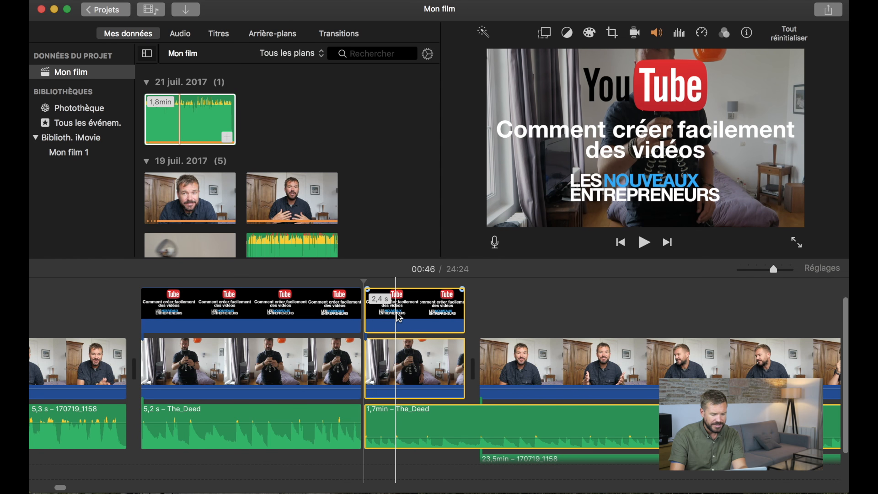
{"action": "key", "text": "Delete"}
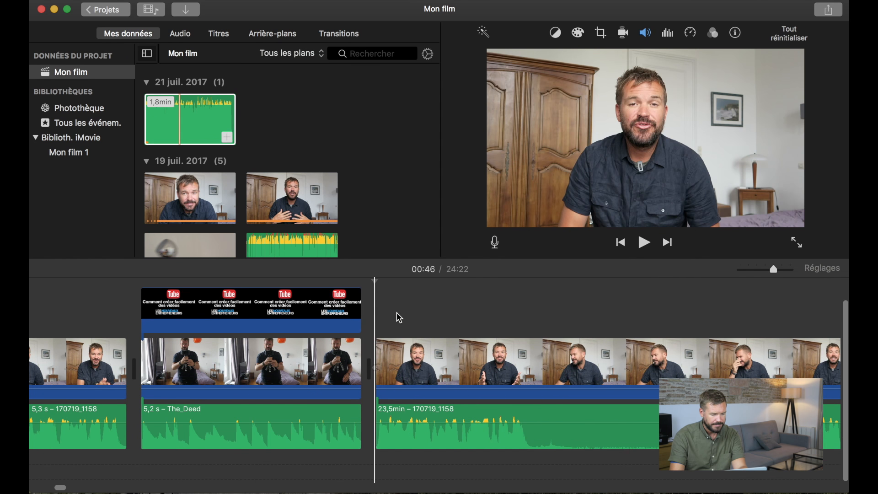
Step: Play the shortened title sequence through to the end of the spoken sentence and split all tracks at 00:50
{"action": "left_click", "coordinate": [75, 314]}
{"action": "key", "text": "space"}
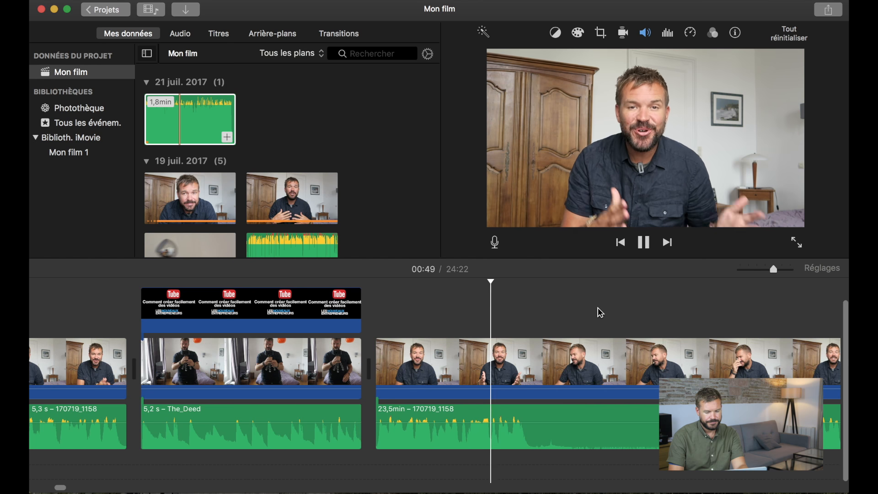
{"action": "key", "text": "space"}
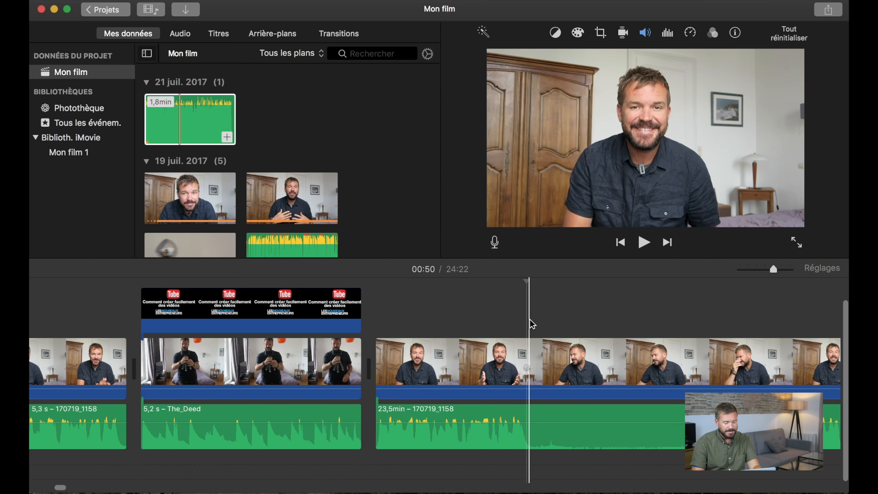
{"action": "key", "text": "super+a"}
{"action": "key", "text": "super+b"}
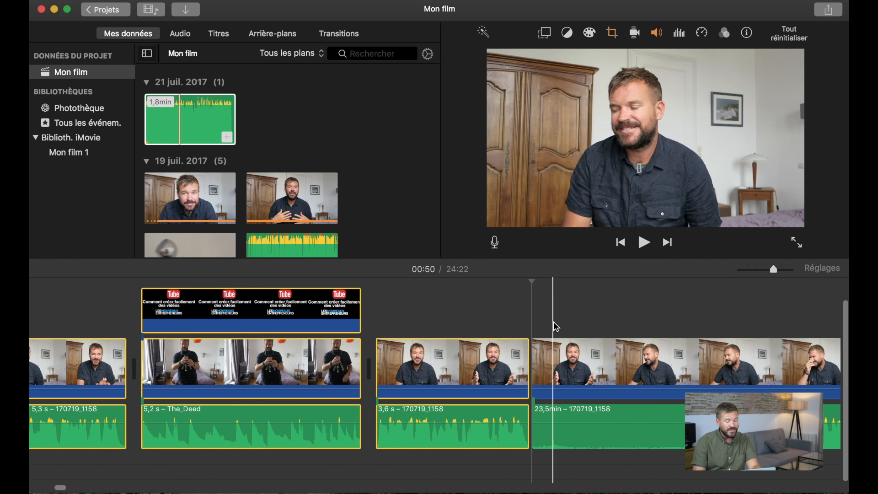
Step: Split all tracks at 00:57 and delete the unwanted 6.7 s section between the two cuts, both video and audio
{"action": "left_click", "coordinate": [554, 323]}
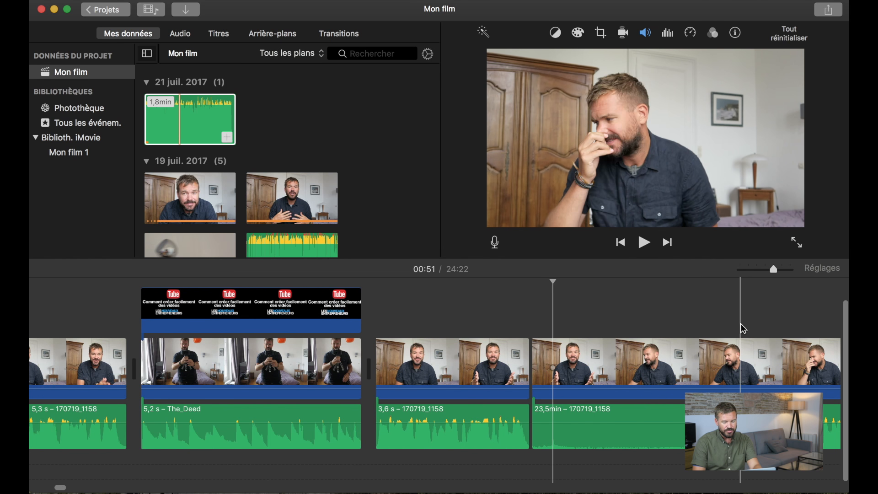
{"action": "left_click", "coordinate": [818, 324]}
{"action": "key", "text": "super+a"}
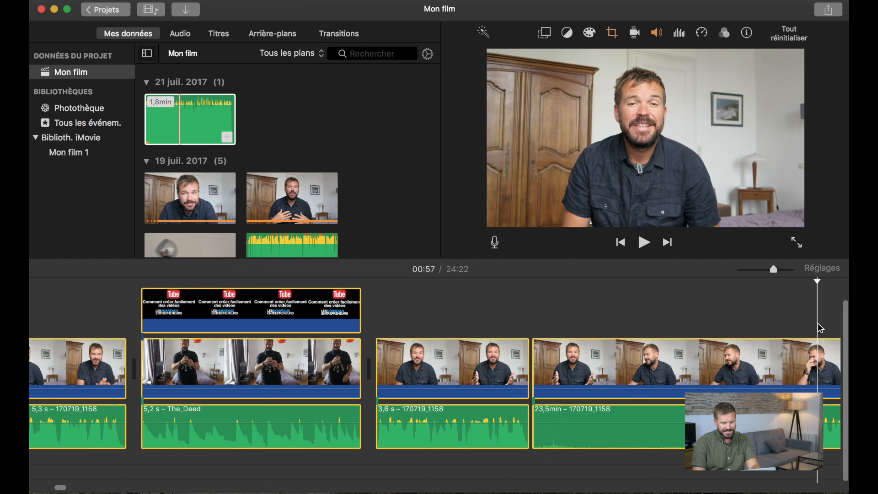
{"action": "key", "text": "super+b"}
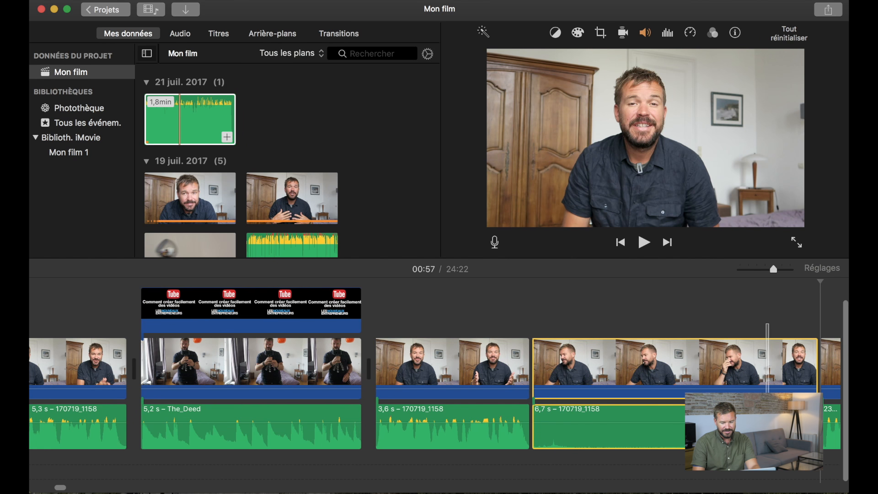
{"action": "key", "text": "Delete"}
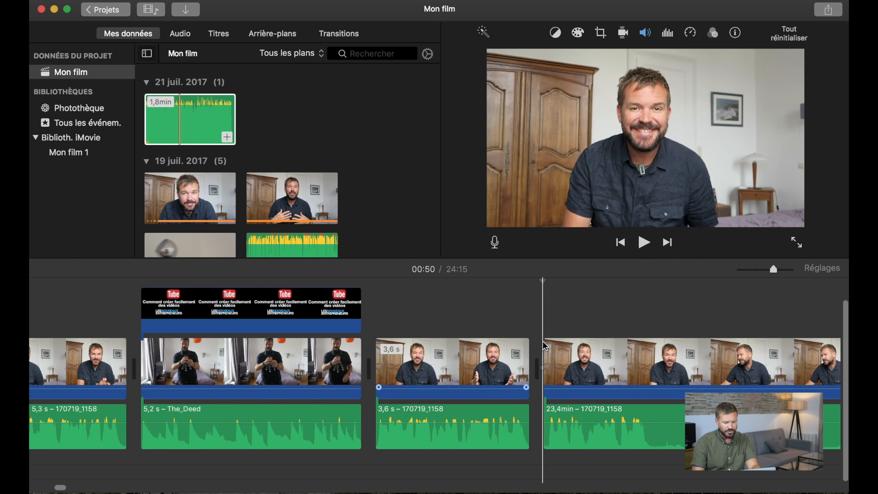
{"action": "left_click", "coordinate": [270, 352]}
{"action": "left_click", "coordinate": [519, 313]}
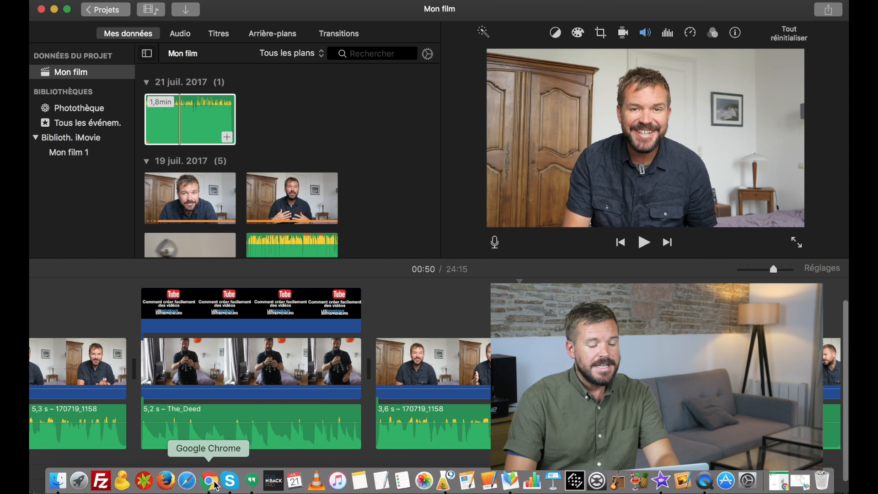
Step: Switch to Google Chrome and open the pexels.com website
{"action": "left_click", "coordinate": [209, 479]}
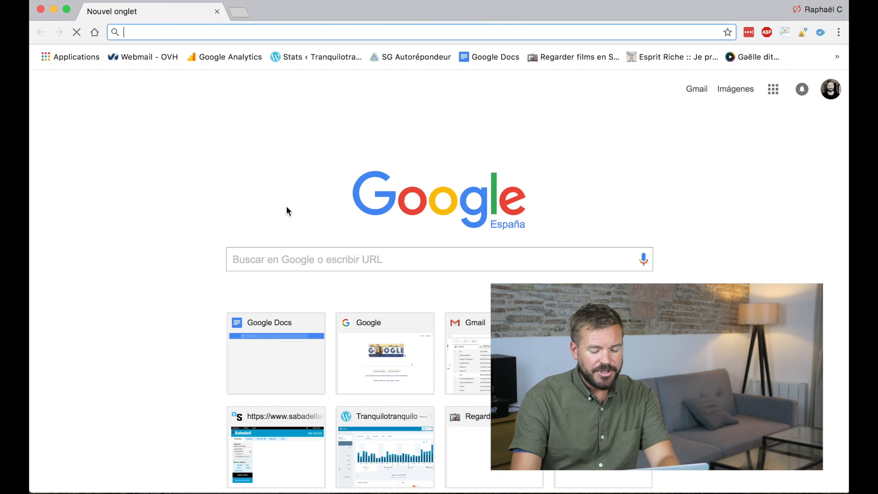
{"action": "type", "text": "pexe"}
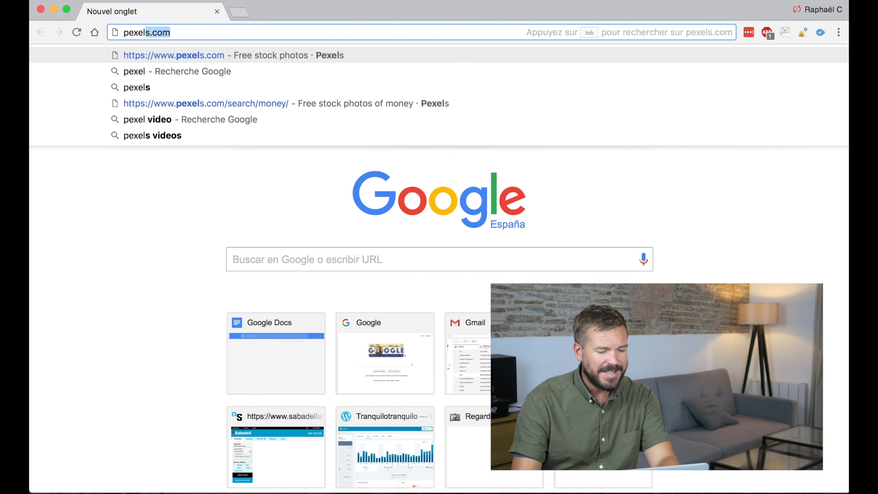
{"action": "type", "text": "l"}
{"action": "key", "text": "Return"}
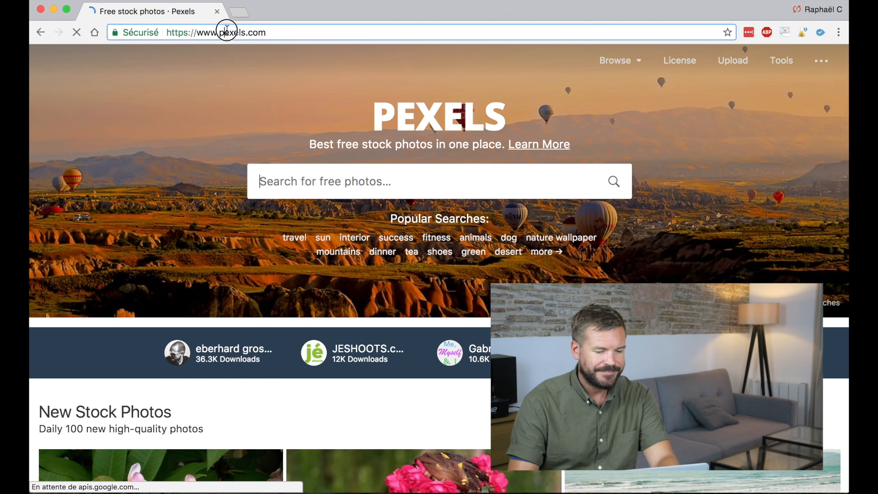
Step: Search Google for "pexel video" and open the Pexels Videos free stock videos site
{"action": "left_click", "coordinate": [229, 32]}
{"action": "type", "text": "pexel vi"}
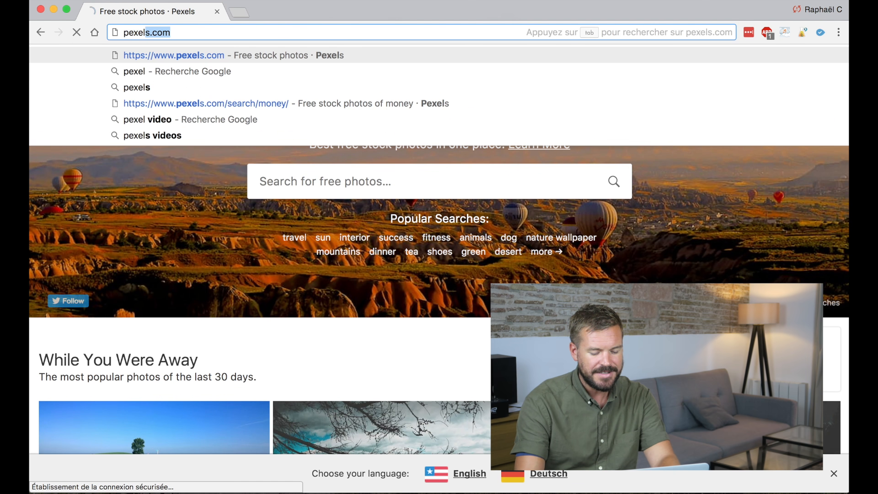
{"action": "key", "text": "Return"}
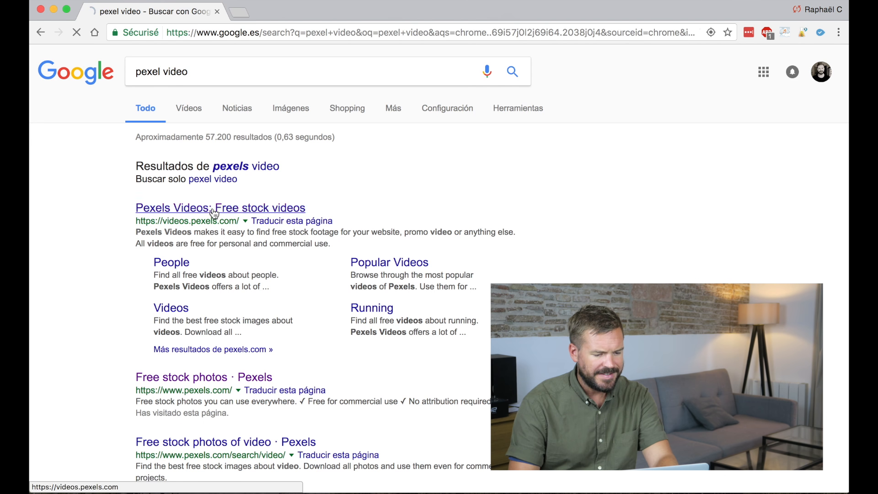
{"action": "left_click", "coordinate": [214, 210]}
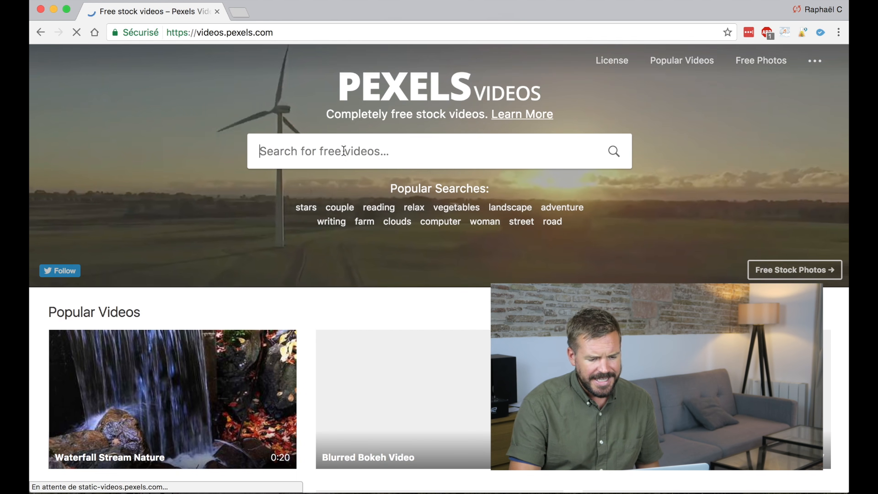
Step: Search Pexels Videos for "drone" and download the video "Beach Aerial Footage Taken by a Drone"
{"action": "type", "text": "rone"}
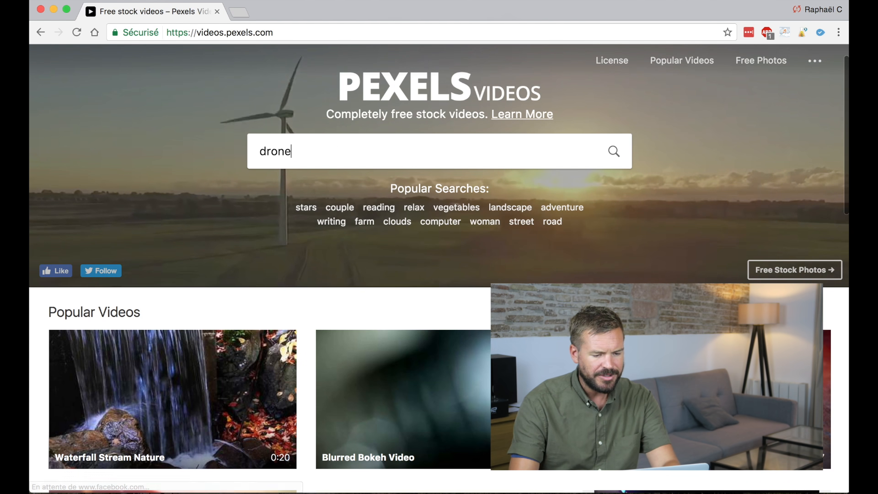
{"action": "key", "text": "Return"}
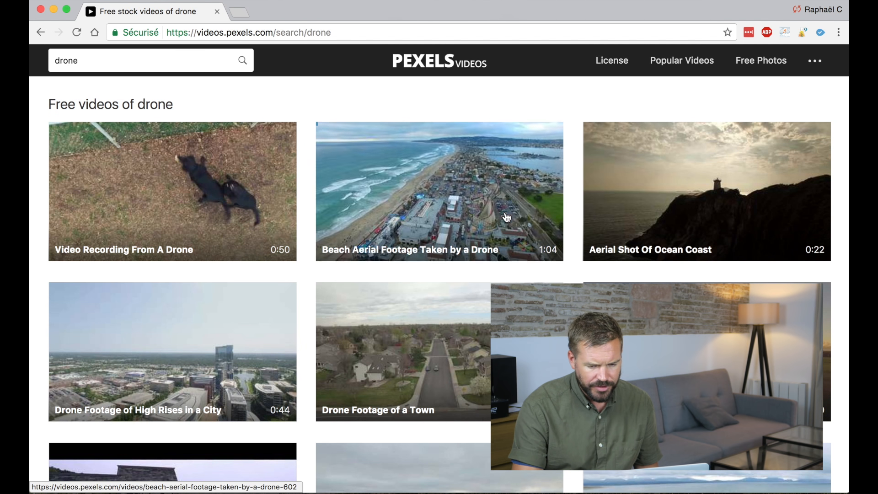
{"action": "scroll", "coordinate": [485, 208], "scroll_direction": "down", "scroll_amount": 1}
{"action": "left_click", "coordinate": [469, 202]}
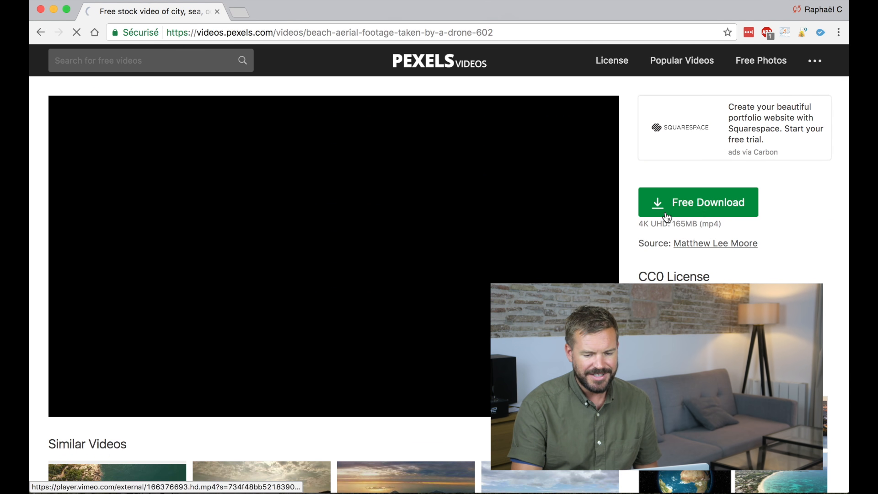
{"action": "left_click", "coordinate": [699, 206]}
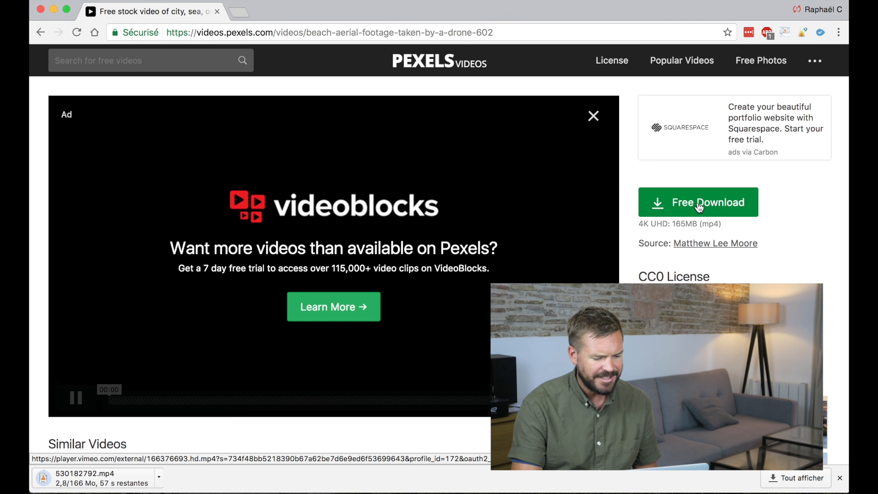
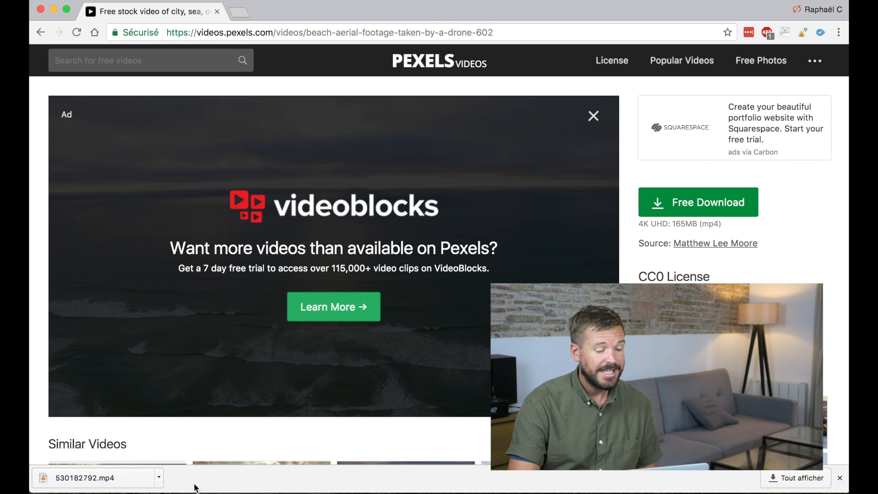
Step: Close the browser window, return to iMovie and import 530182792.mp4 from the Téléchargements folder into the project media
{"action": "left_click", "coordinate": [42, 12]}
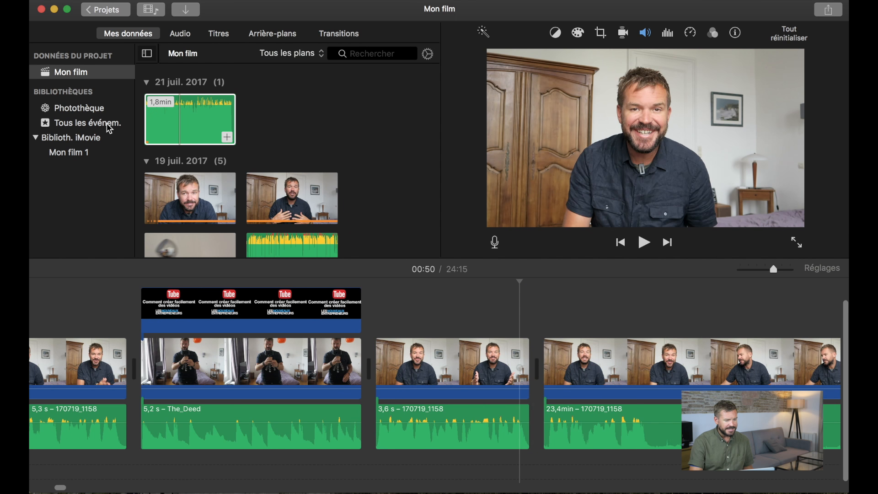
{"action": "left_click", "coordinate": [187, 11]}
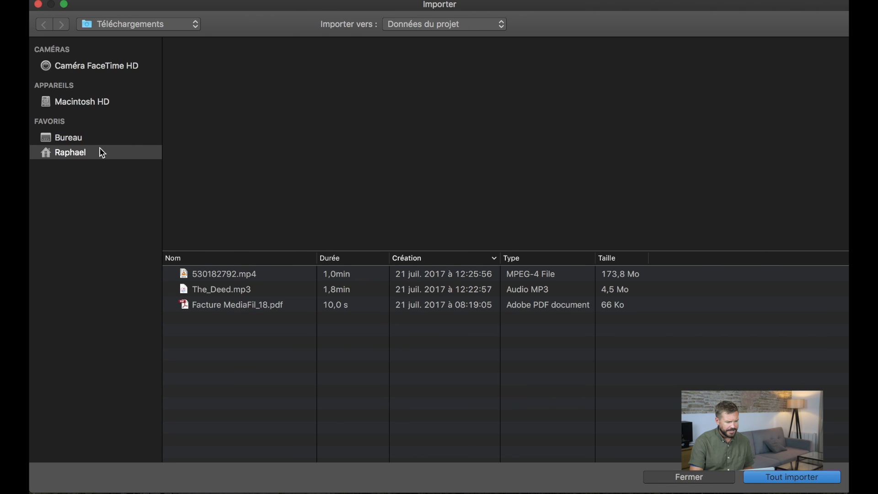
{"action": "left_click", "coordinate": [68, 137]}
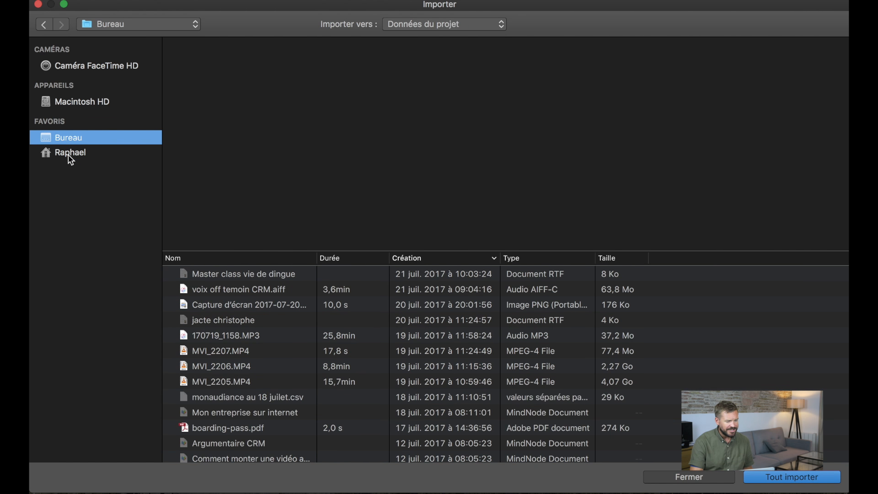
{"action": "left_click", "coordinate": [70, 157]}
{"action": "left_click", "coordinate": [236, 401]}
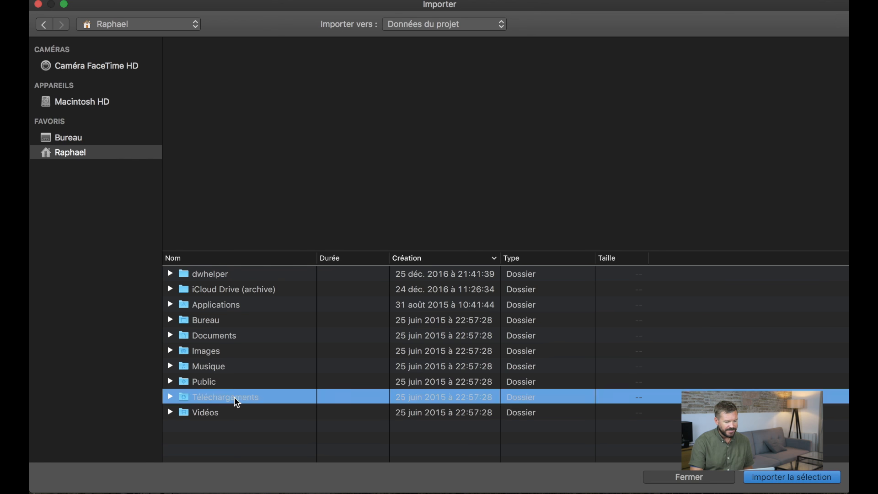
{"action": "double_click", "coordinate": [234, 397]}
{"action": "left_click", "coordinate": [215, 272]}
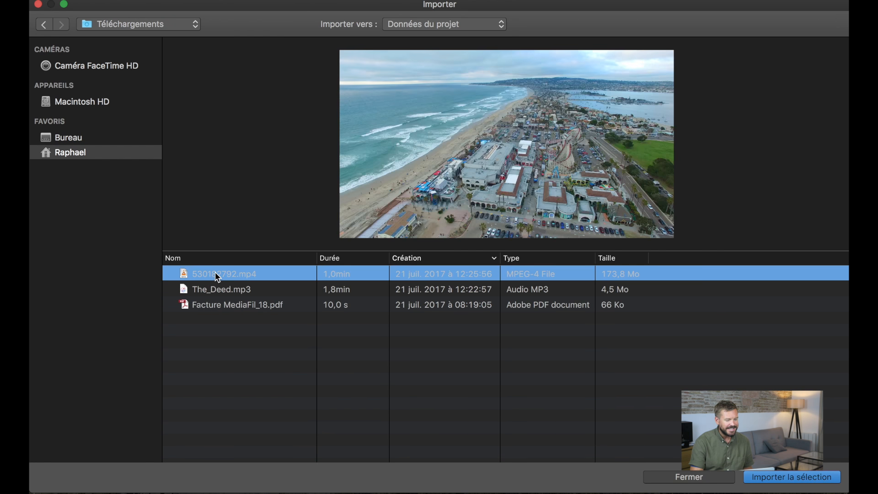
{"action": "double_click", "coordinate": [215, 272]}
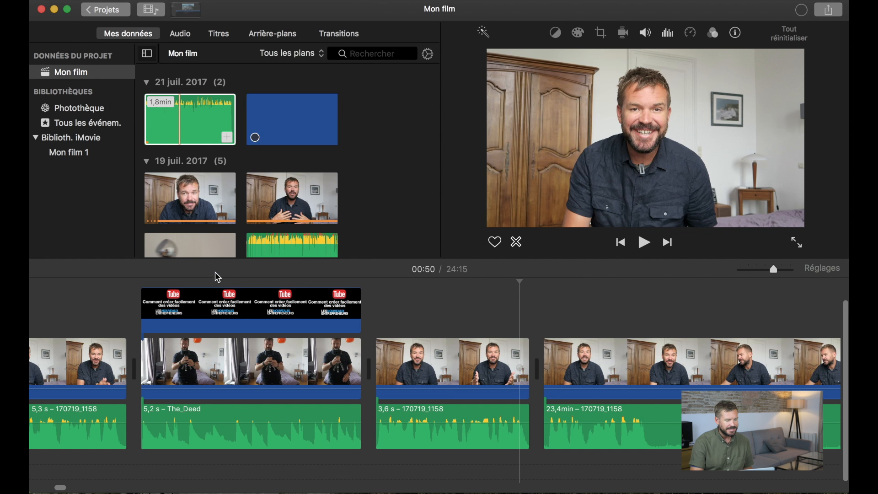
Step: Insert the full drone clip into the timeline between the 3.6 s and 23.4 min talking-head clips and play it back
{"action": "left_click", "coordinate": [292, 131]}
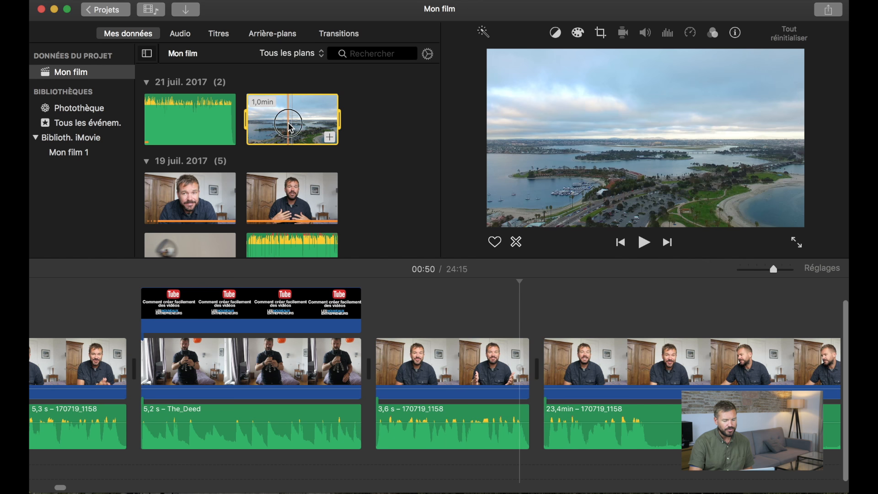
{"action": "left_click_drag", "start_coordinate": [292, 133], "coordinate": [417, 185]}
{"action": "left_click_drag", "start_coordinate": [487, 250], "coordinate": [534, 367]}
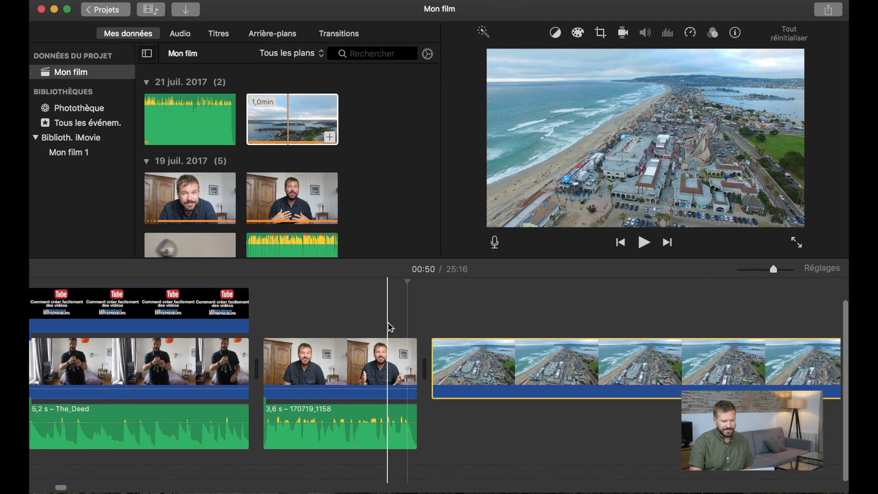
{"action": "key", "text": "space"}
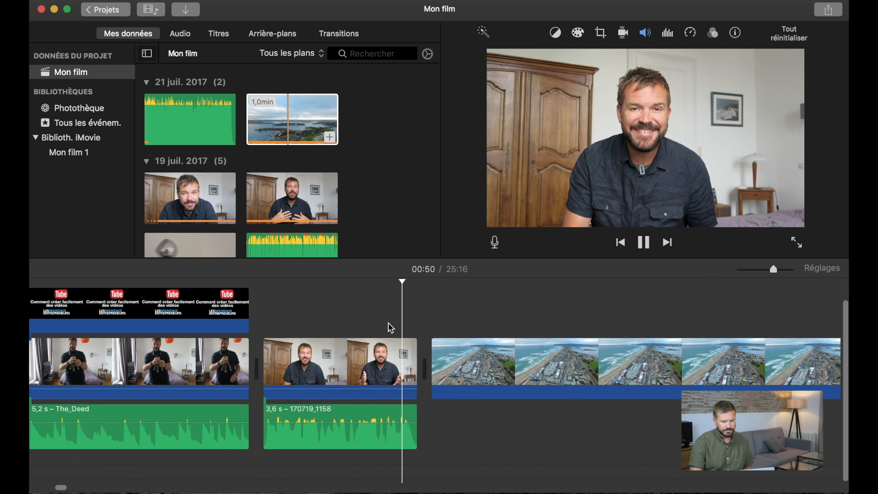
{"action": "scroll", "coordinate": [388, 322], "scroll_direction": "right", "scroll_amount": 4}
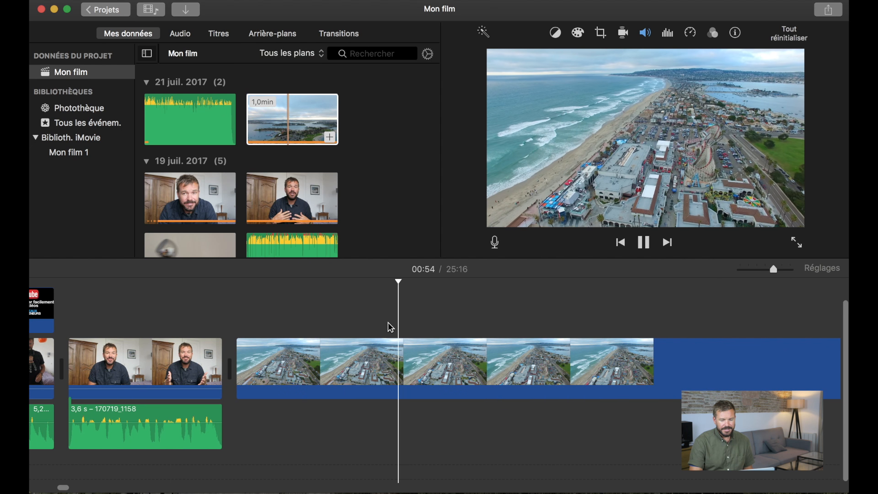
{"action": "scroll", "coordinate": [388, 322], "scroll_direction": "right", "scroll_amount": 6}
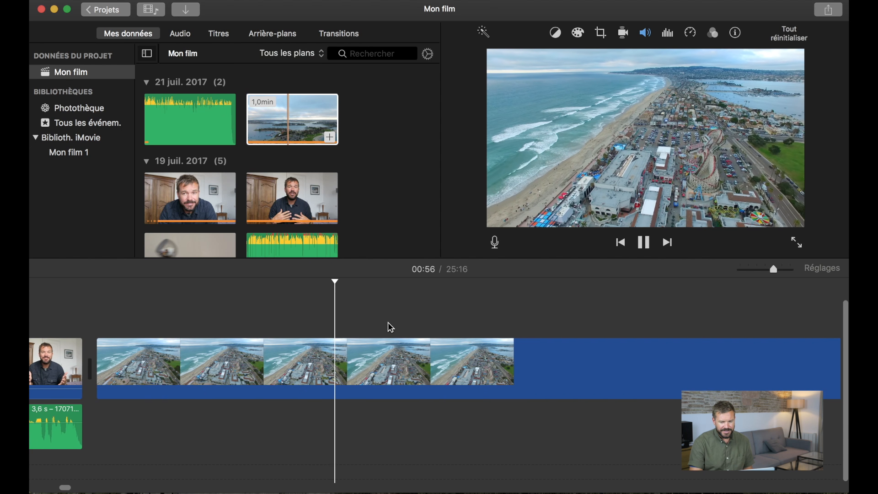
{"action": "scroll", "coordinate": [387, 322], "scroll_direction": "left", "scroll_amount": 10}
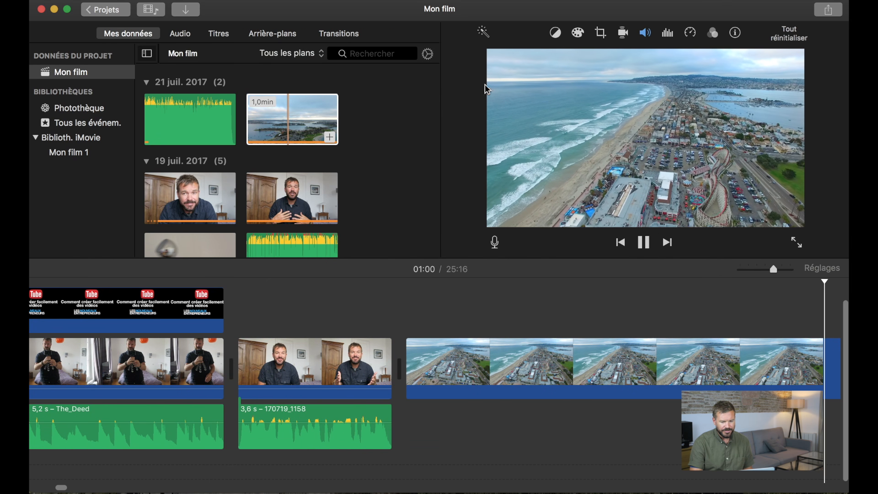
{"action": "key", "text": "space"}
Step: Duplicate the 5.2 s The_Deed music clip and attach the copy under the start of the drone clip
{"action": "left_click_drag", "start_coordinate": [774, 270], "coordinate": [767, 270]}
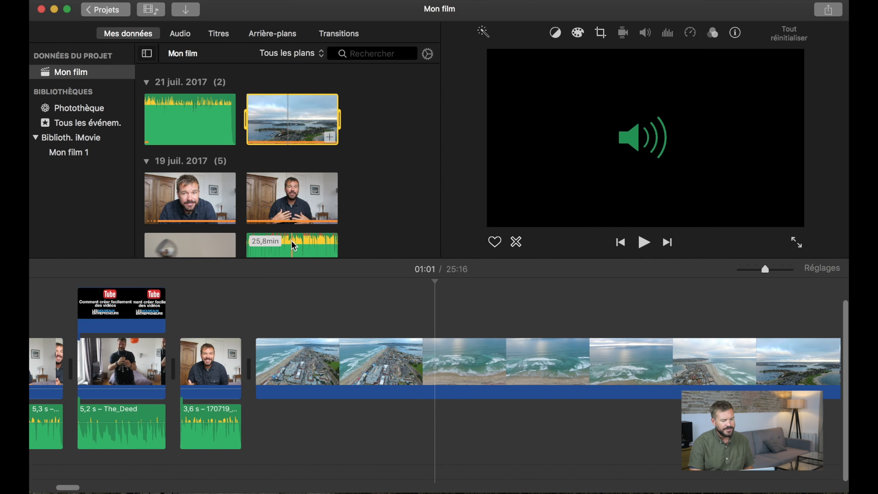
{"action": "left_click", "coordinate": [117, 415]}
{"action": "left_click_drag", "start_coordinate": [117, 415], "coordinate": [291, 416]}
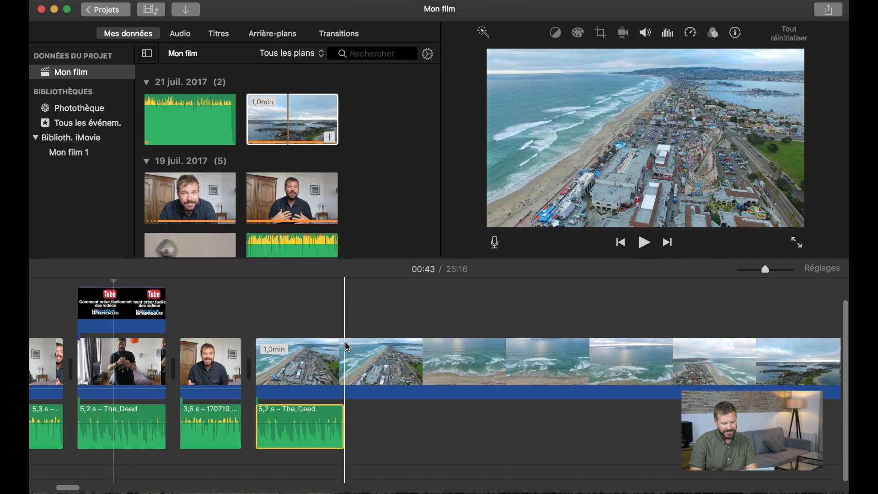
Step: Set the drone clip's speed to Rapide at 8x
{"action": "scroll", "coordinate": [666, 351], "scroll_direction": "right", "scroll_amount": 5}
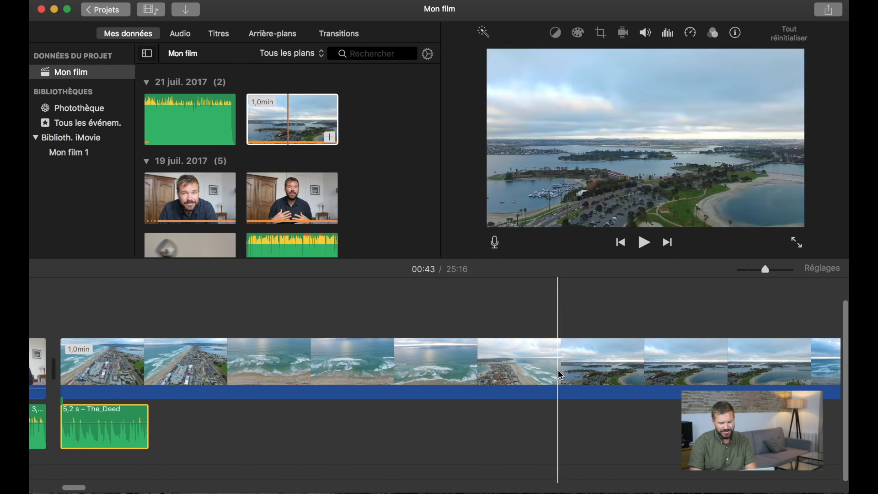
{"action": "left_click", "coordinate": [500, 356]}
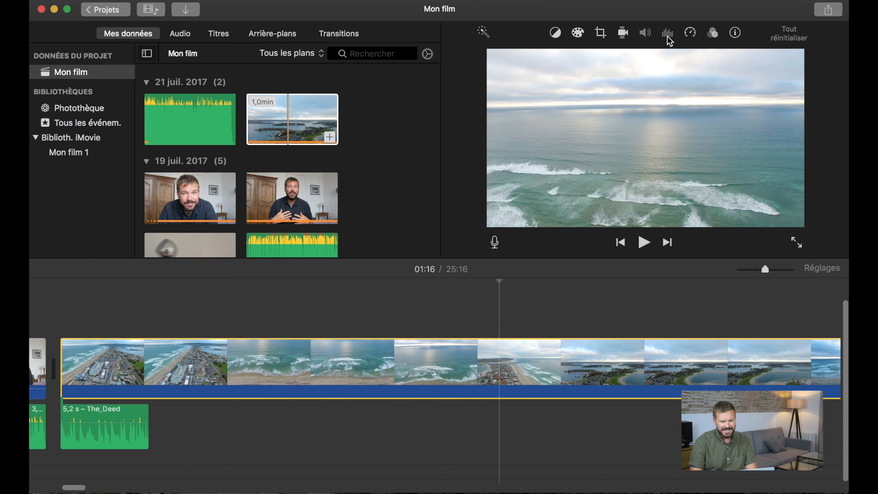
{"action": "left_click", "coordinate": [691, 34]}
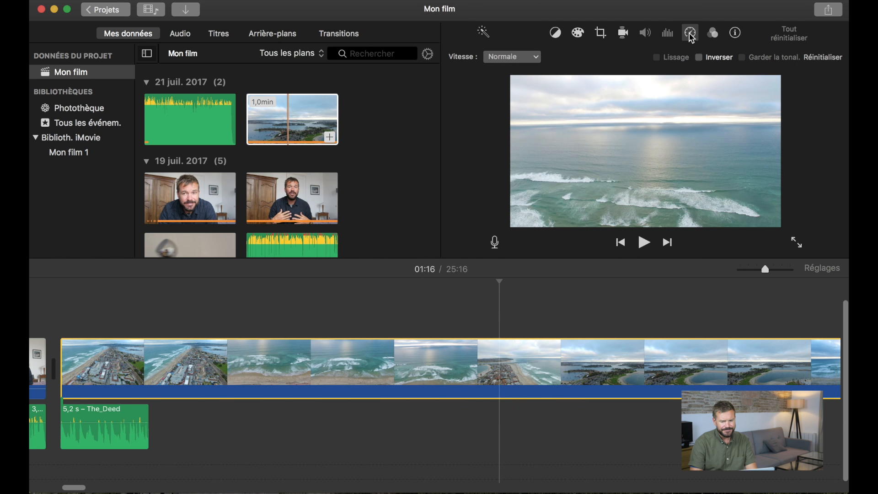
{"action": "left_click", "coordinate": [532, 58]}
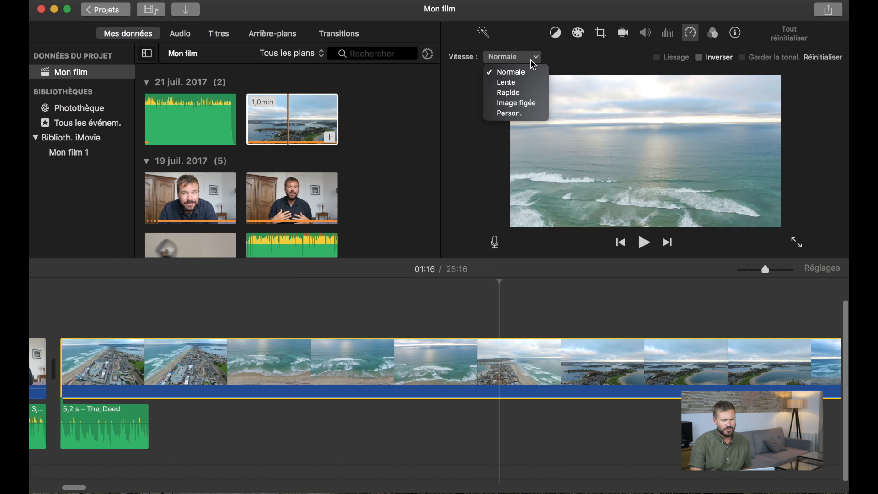
{"action": "left_click", "coordinate": [519, 93]}
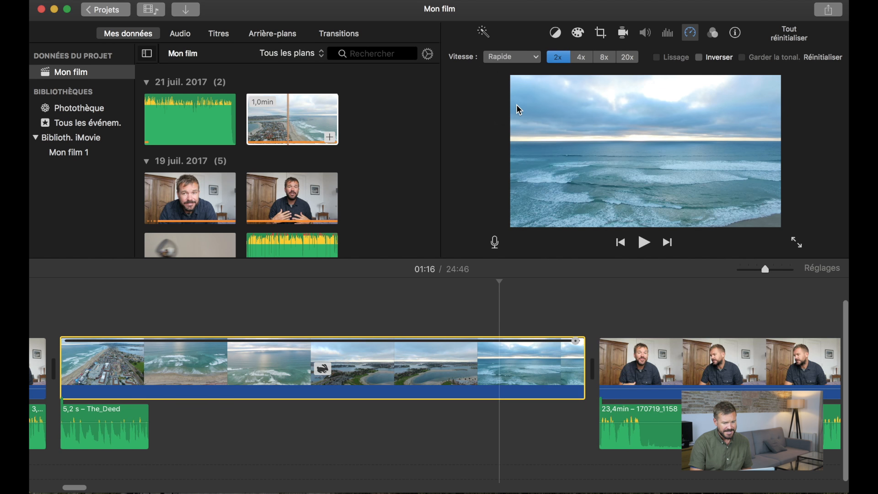
{"action": "left_click", "coordinate": [630, 60]}
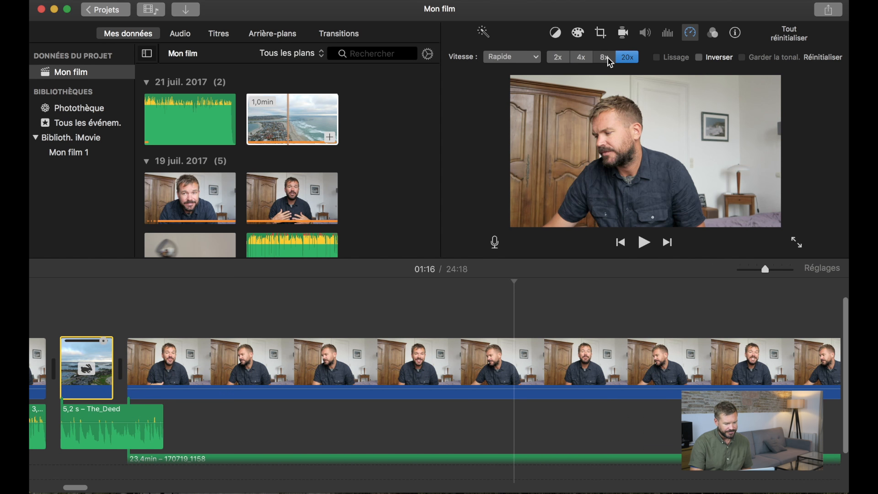
{"action": "left_click", "coordinate": [608, 57]}
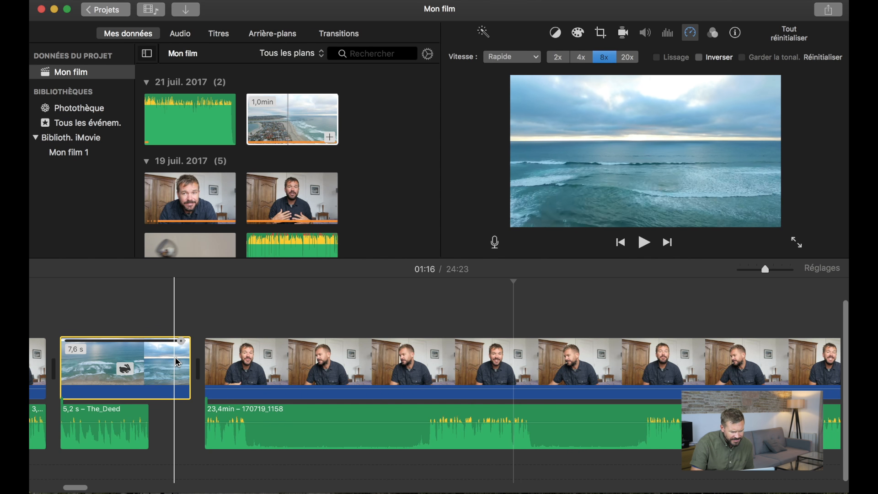
Step: Speed the drone clip up to 1177% so it ends with its 5.2 s music clip, and play the sequence back
{"action": "left_click_drag", "start_coordinate": [185, 347], "coordinate": [180, 347]}
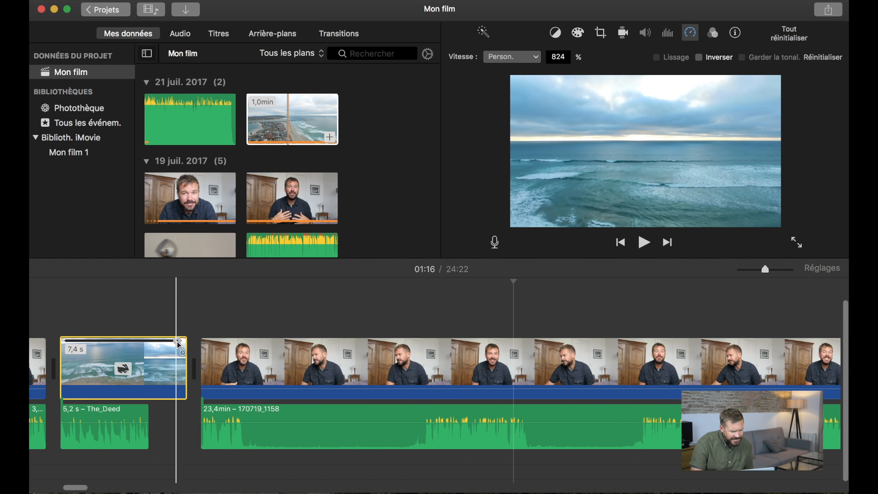
{"action": "left_click_drag", "start_coordinate": [183, 346], "coordinate": [141, 346]}
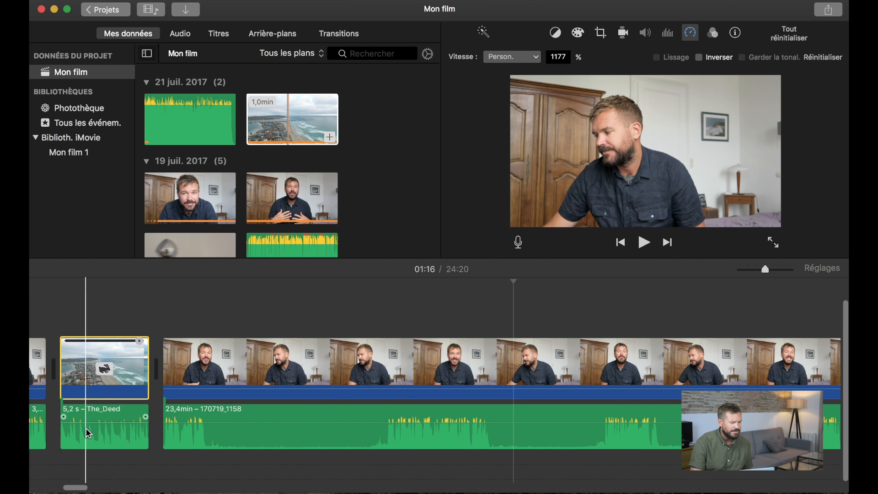
{"action": "scroll", "coordinate": [82, 314], "scroll_direction": "left", "scroll_amount": 5}
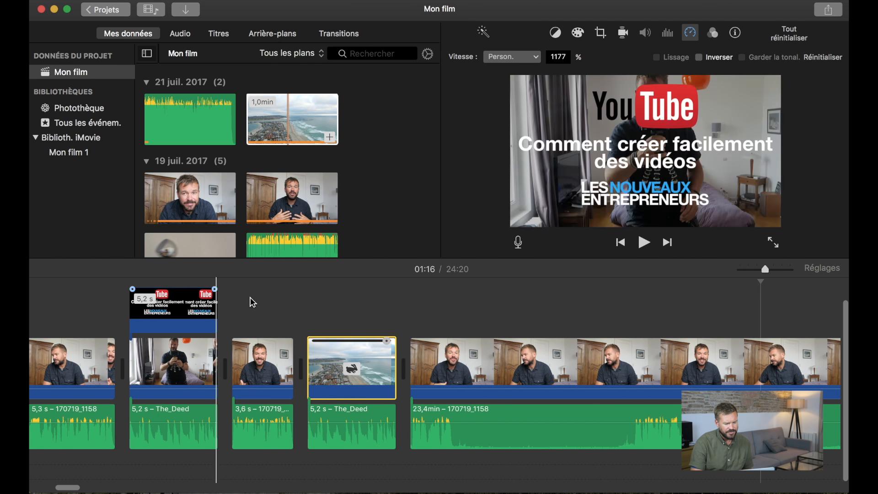
{"action": "left_click", "coordinate": [265, 310]}
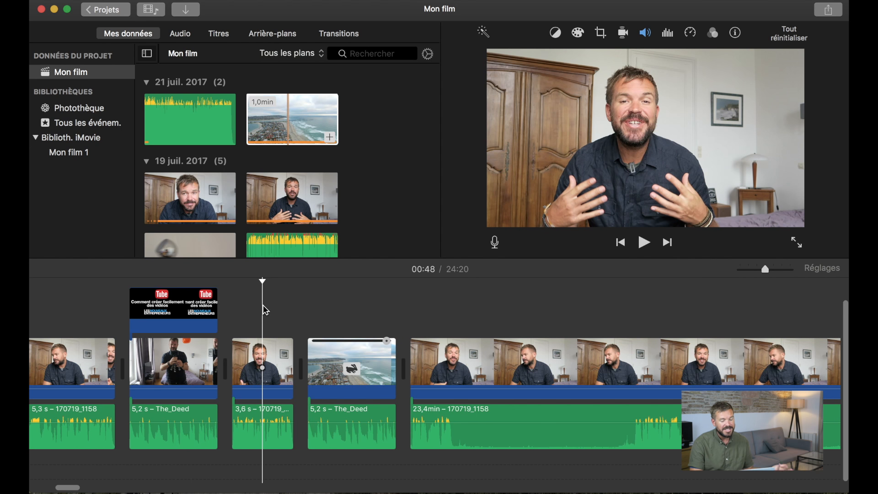
{"action": "key", "text": "space"}
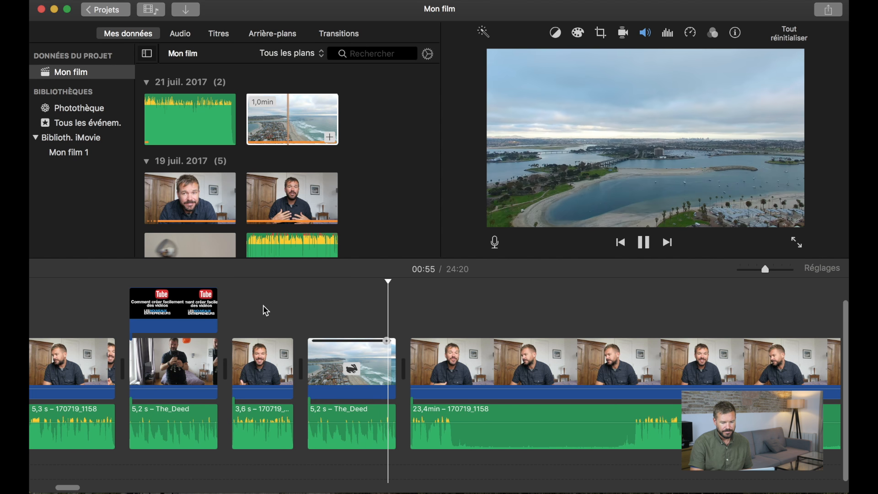
{"action": "key", "text": "space"}
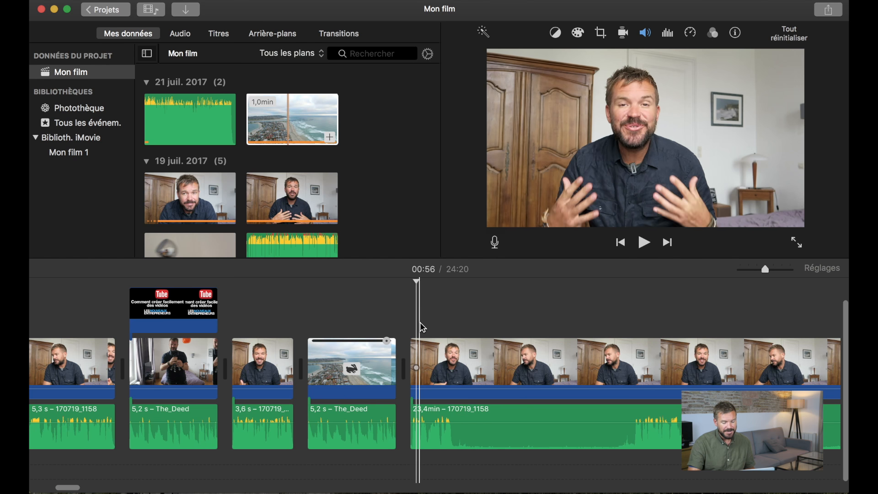
Step: Scan the remaining long talking-head footage on the timeline for the next section to keep
{"action": "scroll", "coordinate": [468, 327], "scroll_direction": "right", "scroll_amount": 3}
{"action": "scroll", "coordinate": [468, 327], "scroll_direction": "right", "scroll_amount": 10}
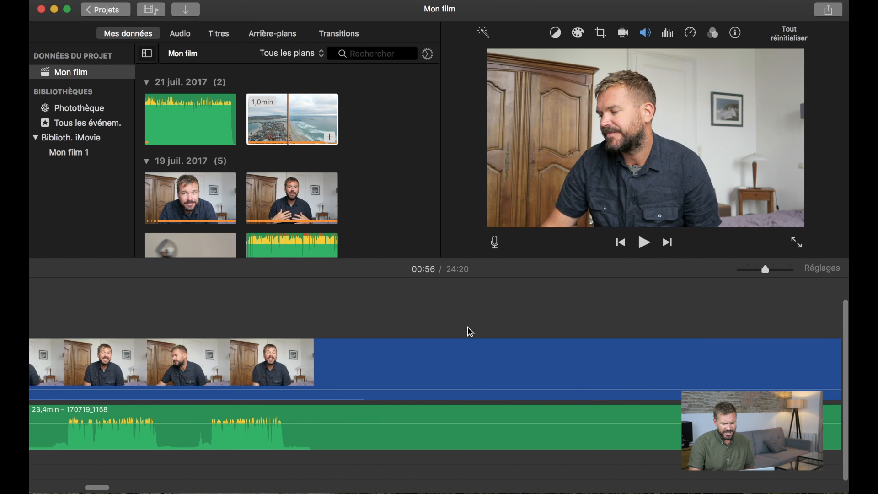
{"action": "scroll", "coordinate": [467, 327], "scroll_direction": "right", "scroll_amount": 15}
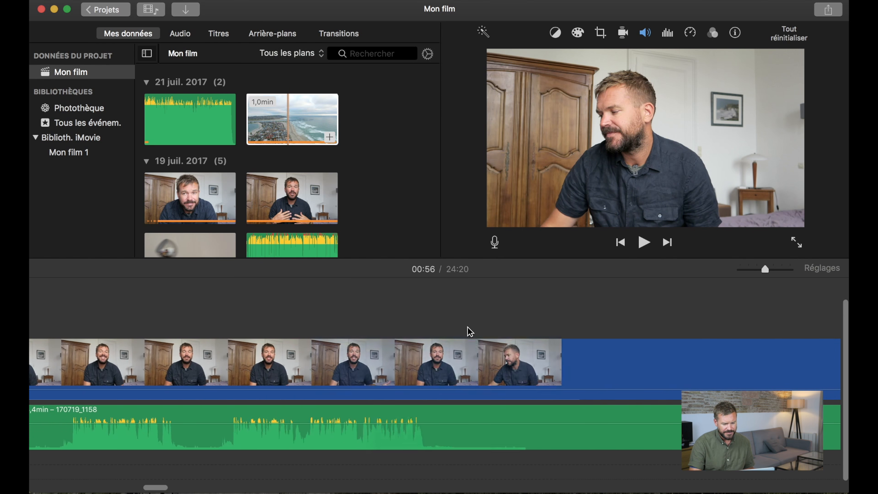
{"action": "scroll", "coordinate": [468, 328], "scroll_direction": "left", "scroll_amount": 3}
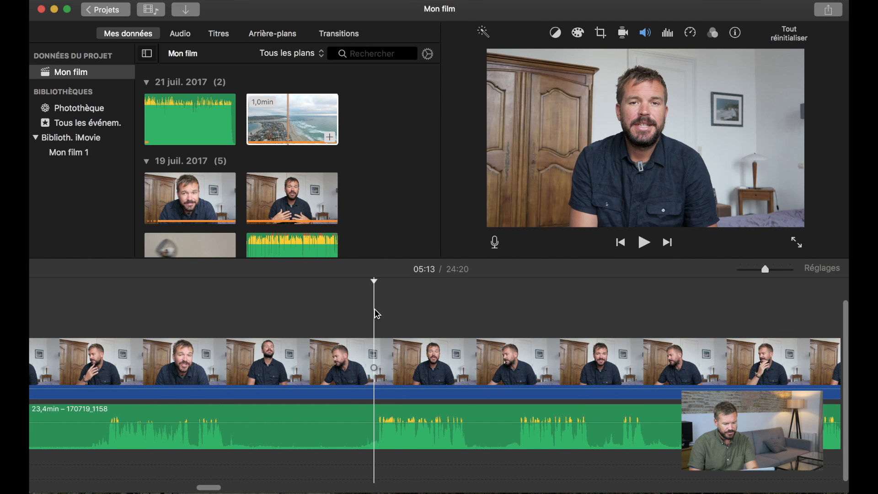
{"action": "key", "text": "super+a"}
{"action": "scroll", "coordinate": [375, 309], "scroll_direction": "right", "scroll_amount": 7}
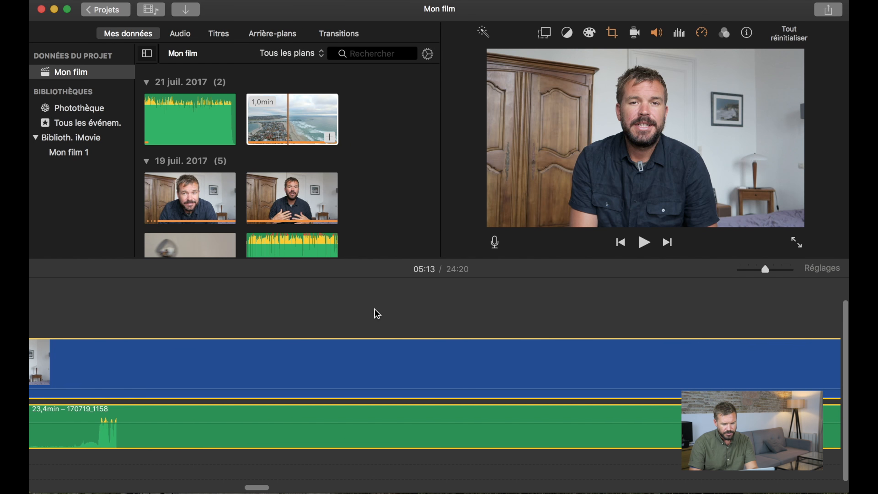
{"action": "scroll", "coordinate": [377, 314], "scroll_direction": "right", "scroll_amount": 7}
{"action": "scroll", "coordinate": [377, 313], "scroll_direction": "right", "scroll_amount": 3}
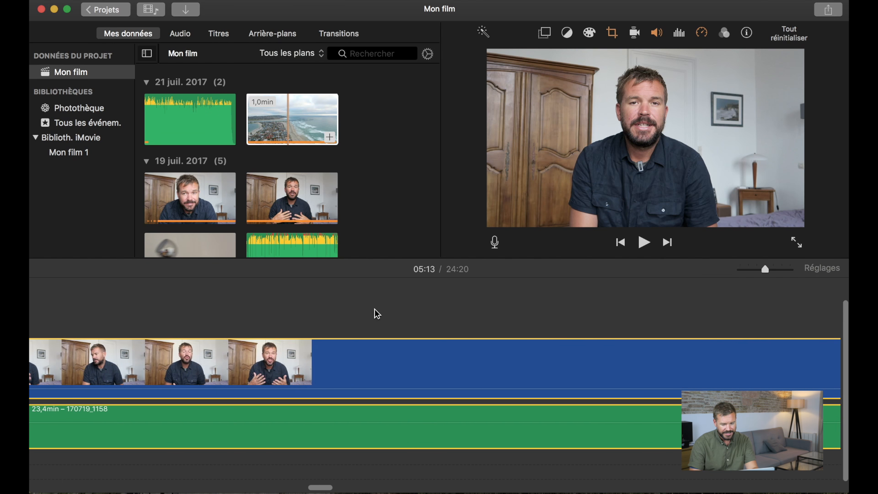
{"action": "left_click_drag", "start_coordinate": [764, 269], "coordinate": [754, 274]}
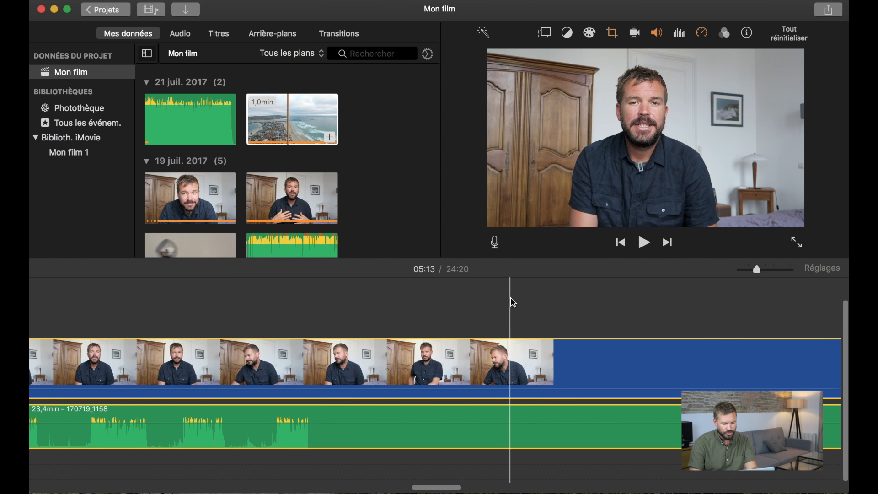
{"action": "scroll", "coordinate": [511, 298], "scroll_direction": "right", "scroll_amount": 10}
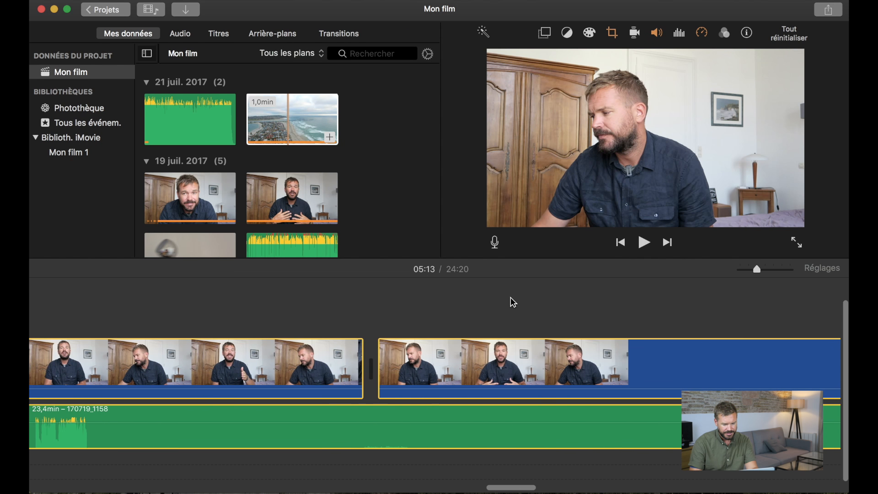
{"action": "scroll", "coordinate": [511, 297], "scroll_direction": "left", "scroll_amount": 2}
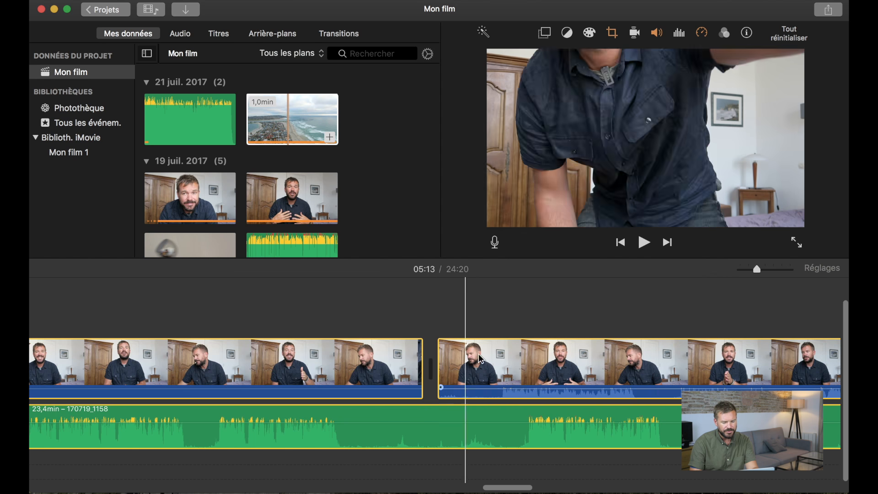
Step: Split the video and audio at 14:32 and delete the long unwanted talking-head section between the drone clip and that cut
{"action": "left_click", "coordinate": [473, 313]}
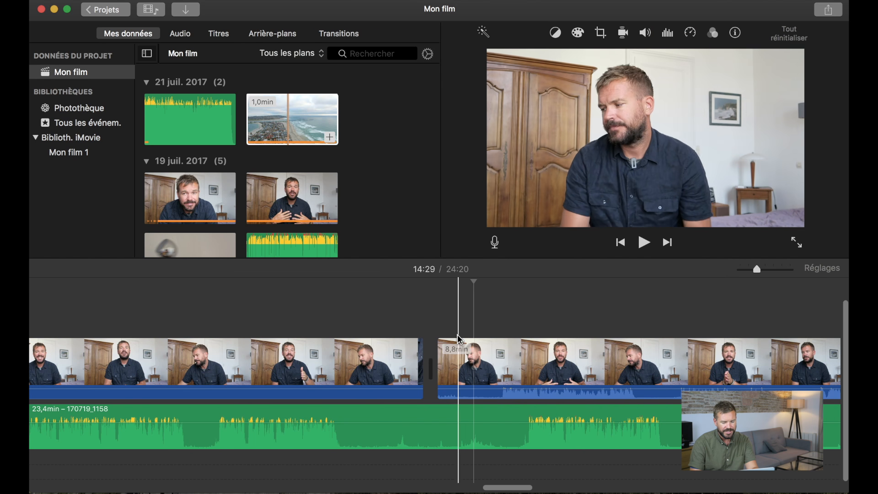
{"action": "left_click", "coordinate": [495, 320]}
{"action": "key", "text": "space"}
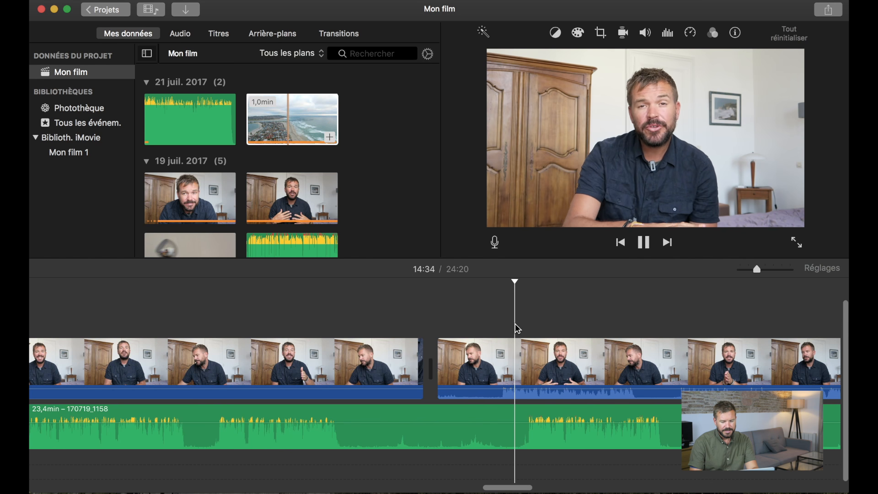
{"action": "key", "text": "space"}
{"action": "key", "text": "super+a"}
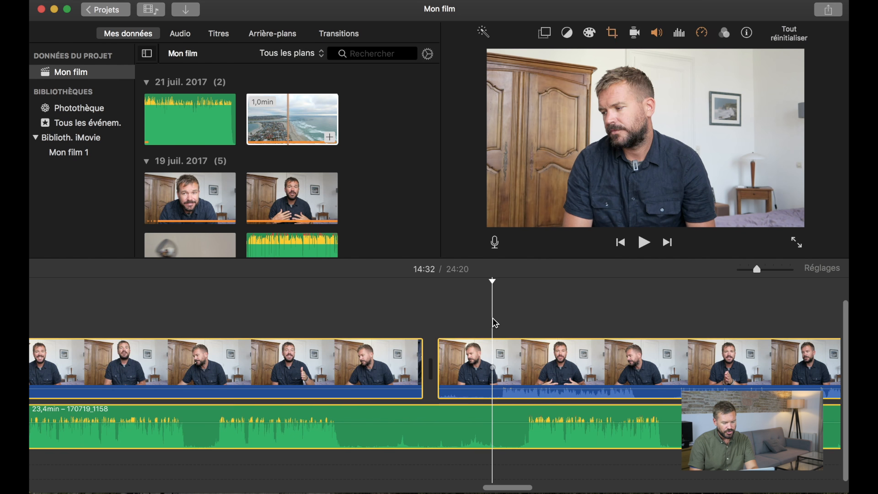
{"action": "key", "text": "super+b"}
{"action": "left_click_drag", "start_coordinate": [473, 316], "coordinate": [381, 414]}
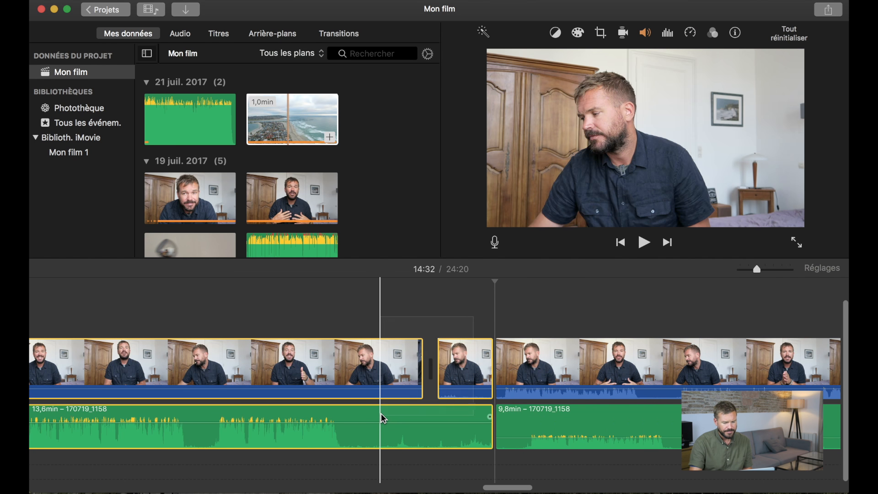
{"action": "key", "text": "BackSpace"}
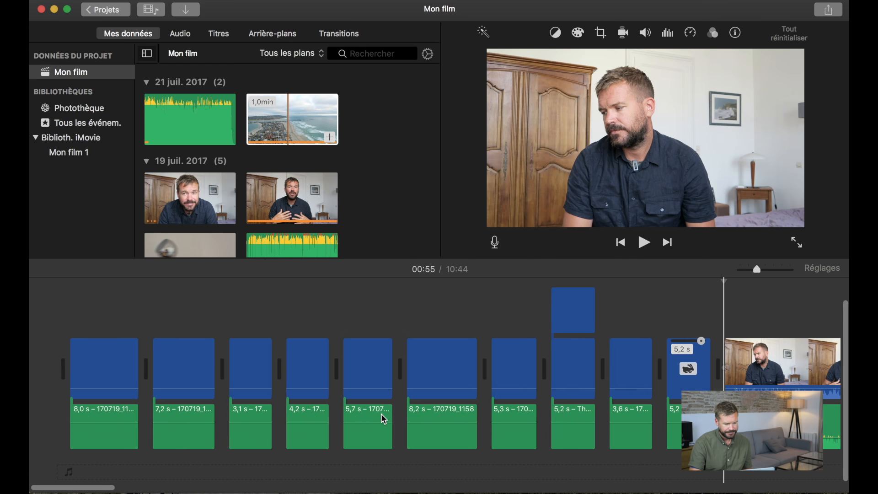
{"action": "scroll", "coordinate": [381, 413], "scroll_direction": "right", "scroll_amount": 6}
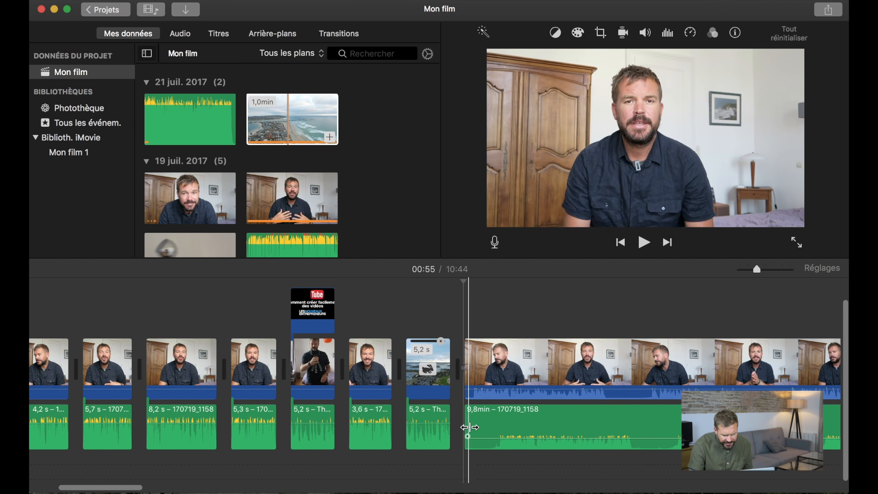
Step: Try to trim the start of the separate 170719_1158 audio clip and align it with the talking-head video following the drone shot
{"action": "mouse_move", "coordinate": [464, 423]}
{"action": "left_mouse_down"}
{"action": "mouse_move", "coordinate": [485, 425]}
{"action": "mouse_move", "coordinate": [469, 424]}
{"action": "left_mouse_up"}
{"action": "left_click_drag", "start_coordinate": [757, 270], "coordinate": [775, 269]}
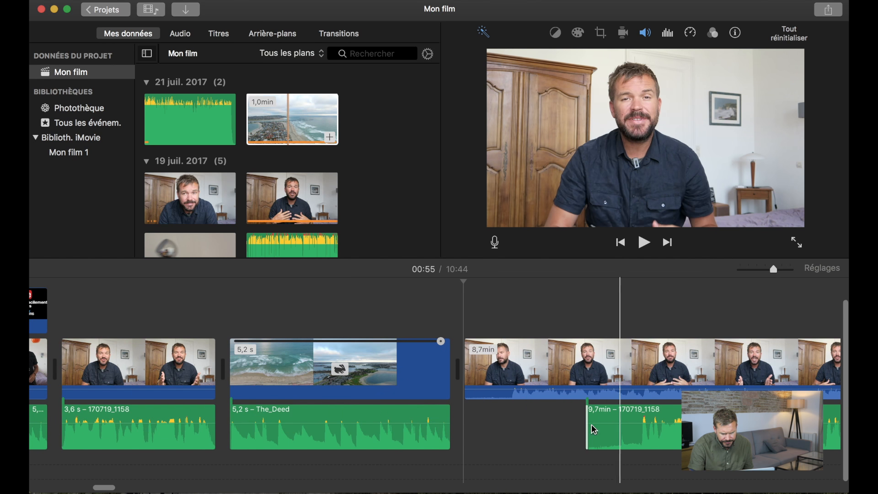
{"action": "left_click_drag", "start_coordinate": [607, 433], "coordinate": [540, 413]}
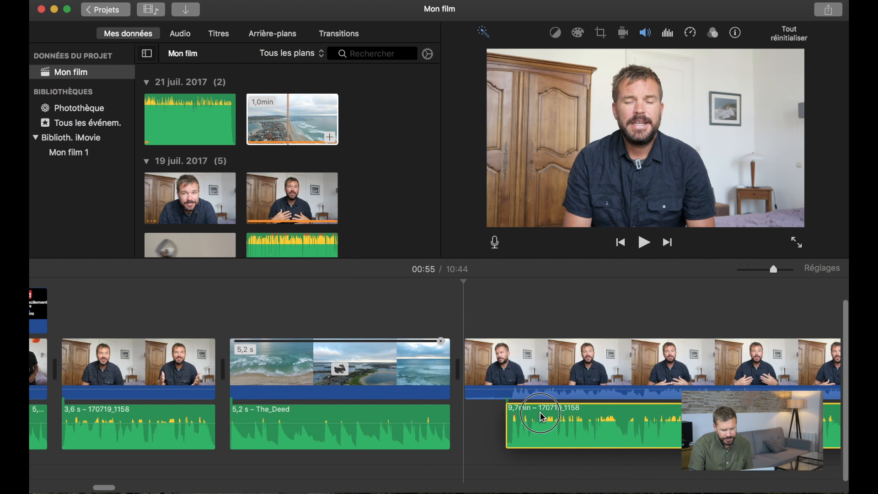
{"action": "key", "text": "space"}
{"action": "key", "text": "space"}
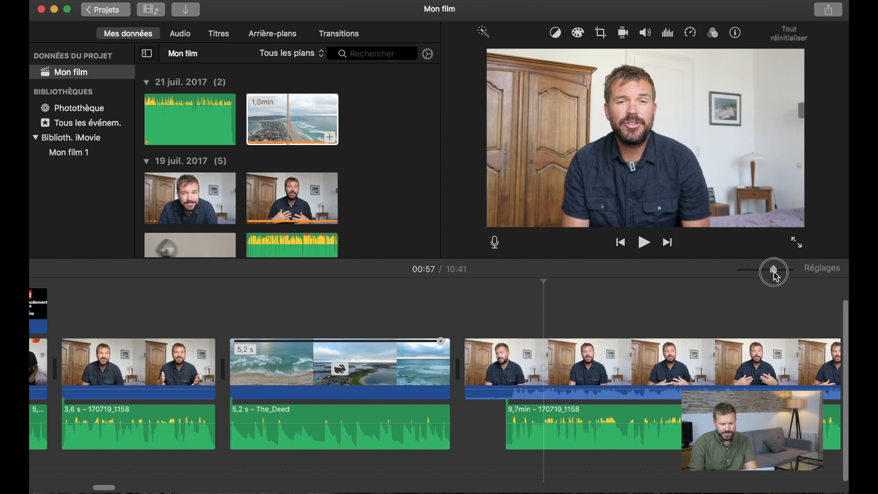
Step: Try to split the talking-head video and audio near 00:56, and undo both the split and the audio realignment
{"action": "left_click_drag", "start_coordinate": [774, 269], "coordinate": [782, 269]}
{"action": "left_click", "coordinate": [475, 319]}
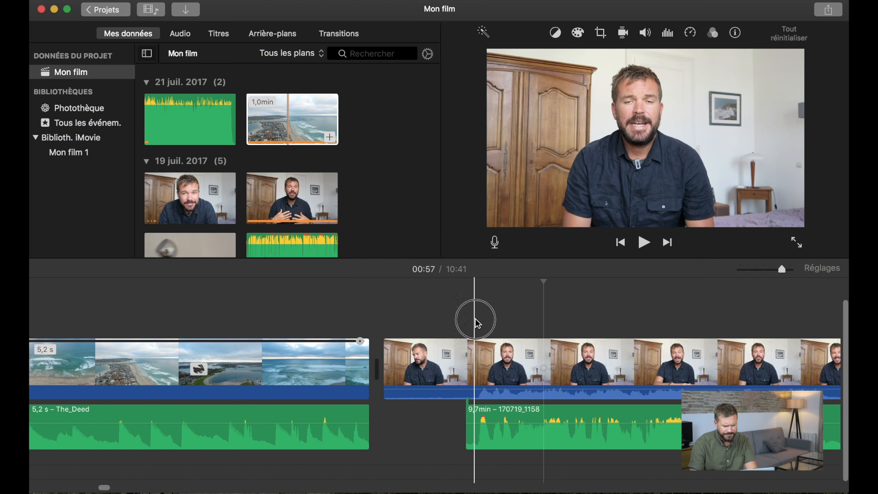
{"action": "key", "text": "super+a"}
{"action": "key", "text": "super+b"}
{"action": "left_click_drag", "start_coordinate": [452, 319], "coordinate": [467, 424]}
{"action": "left_click_drag", "start_coordinate": [782, 270], "coordinate": [793, 269]}
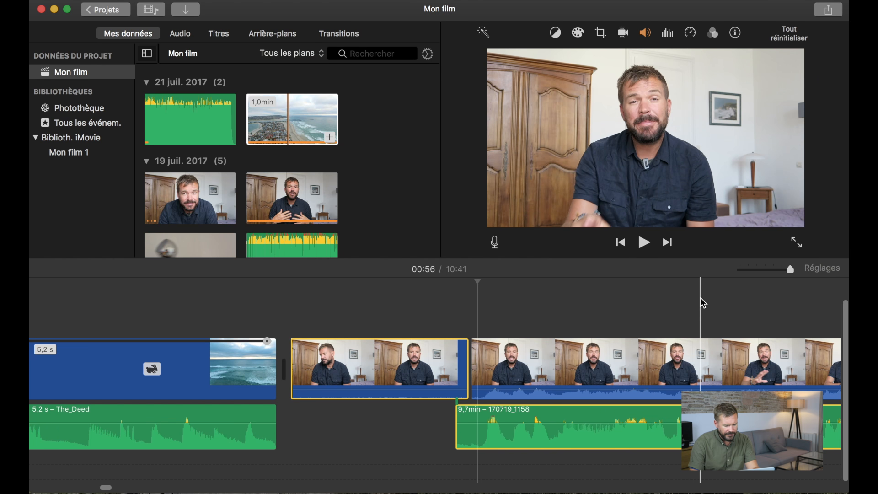
{"action": "key", "text": "super+z"}
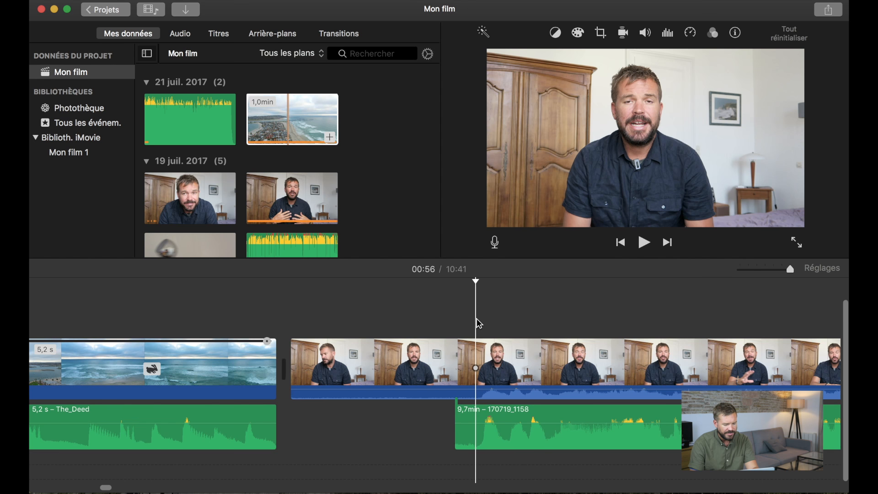
{"action": "key", "text": "super+a"}
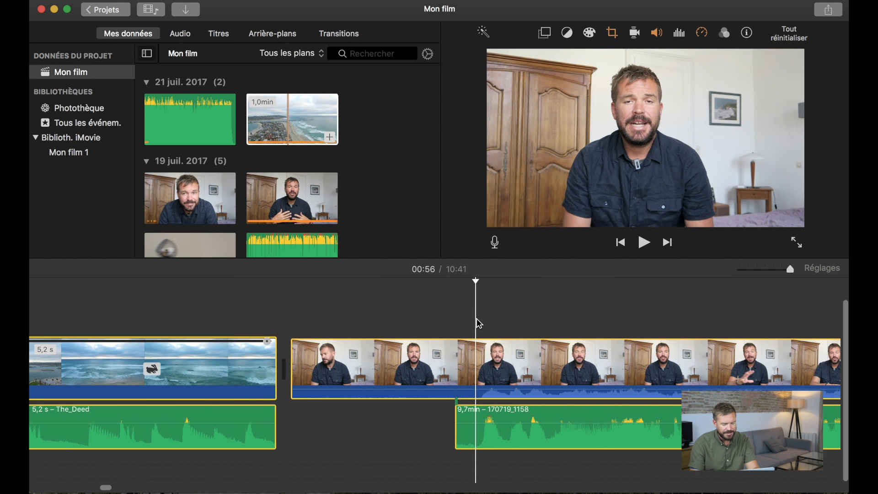
{"action": "key", "text": "super+z"}
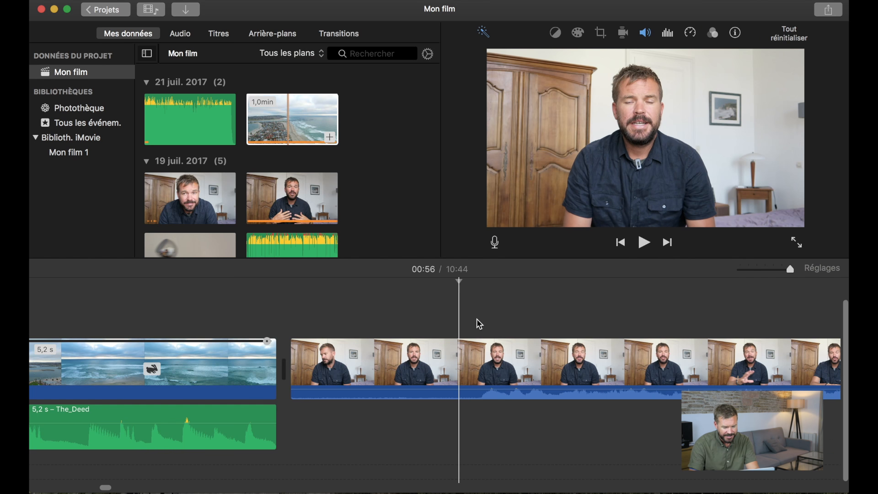
Step: Retrim the start of the separate 170719_1158 audio clip and align its waveform with the talking-head video's speech following the drone clip
{"action": "scroll", "coordinate": [529, 330], "scroll_direction": "right", "scroll_amount": 10}
{"action": "scroll", "coordinate": [530, 330], "scroll_direction": "right", "scroll_amount": 6}
{"action": "scroll", "coordinate": [529, 331], "scroll_direction": "left", "scroll_amount": 5}
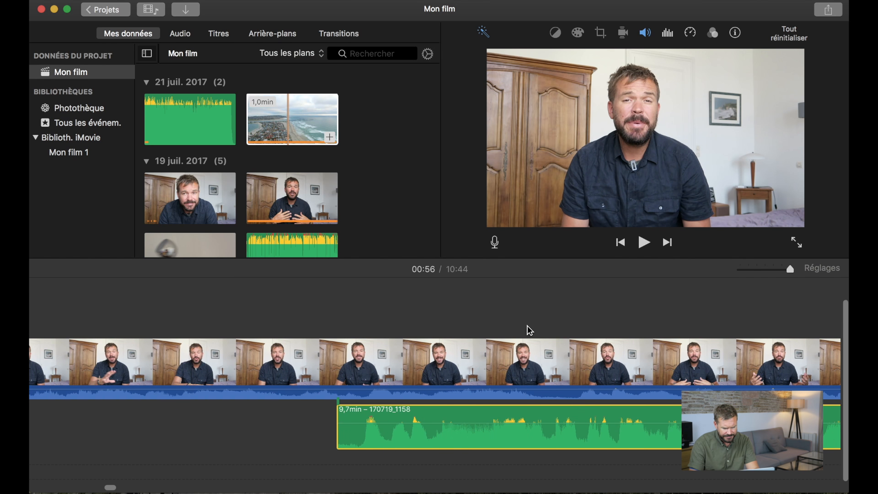
{"action": "scroll", "coordinate": [527, 325], "scroll_direction": "right", "scroll_amount": 4}
{"action": "scroll", "coordinate": [527, 326], "scroll_direction": "left", "scroll_amount": 6}
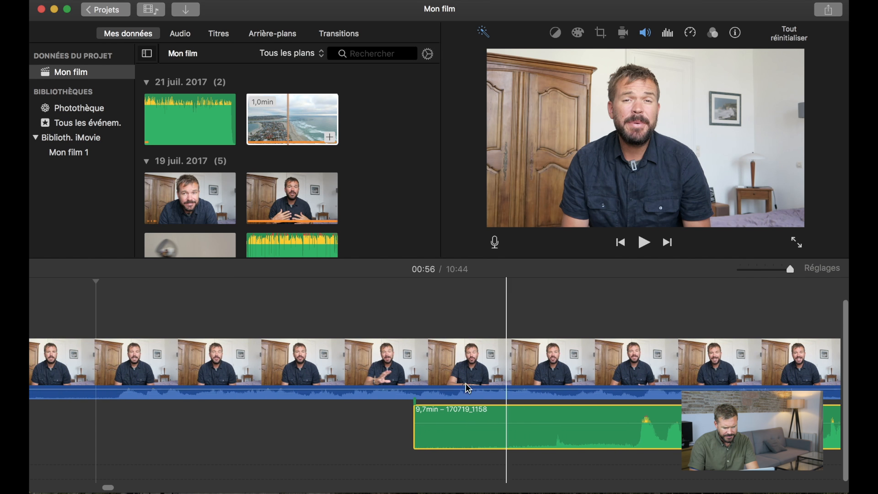
{"action": "left_click", "coordinate": [361, 437]}
{"action": "left_click_drag", "start_coordinate": [414, 428], "coordinate": [198, 448]}
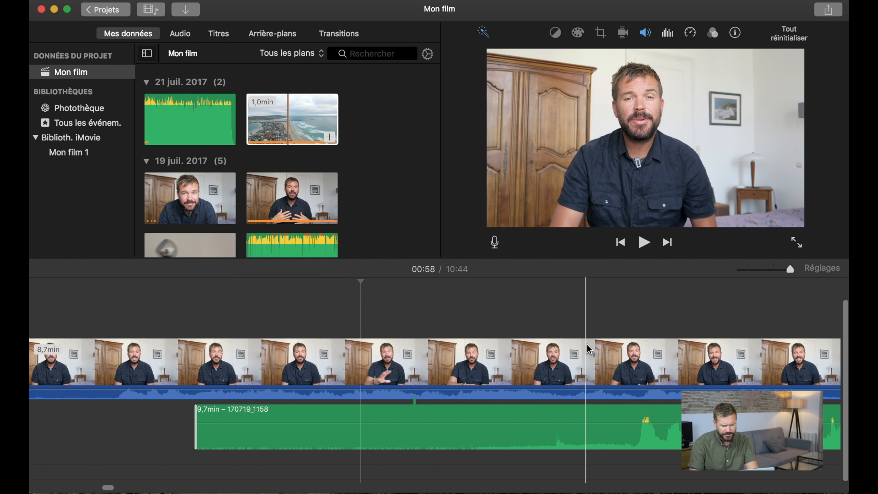
{"action": "left_click_drag", "start_coordinate": [790, 269], "coordinate": [773, 269]}
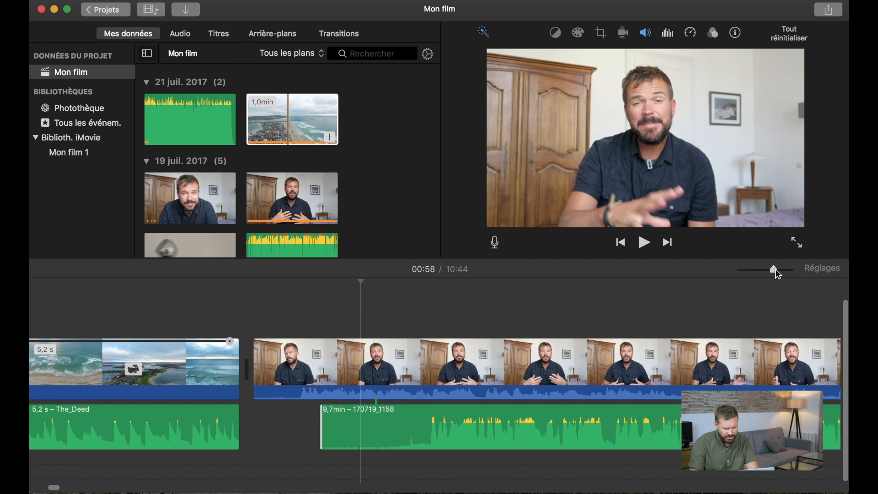
{"action": "left_click_drag", "start_coordinate": [326, 437], "coordinate": [404, 441]}
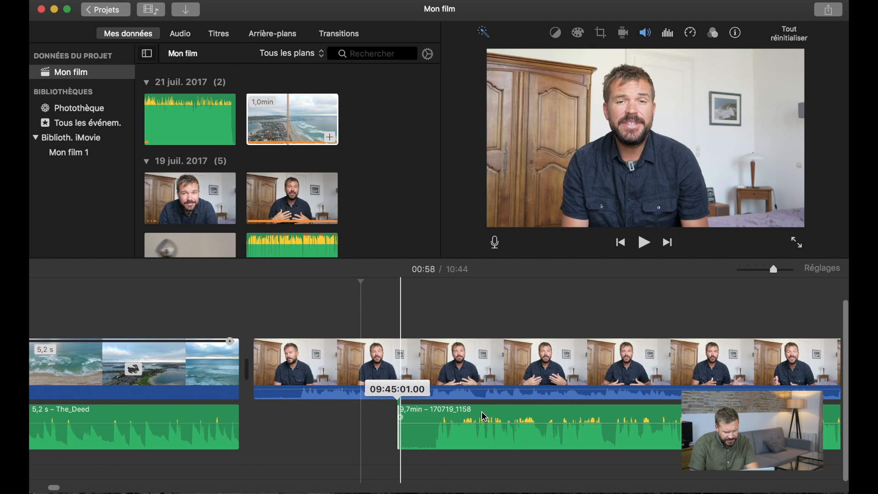
{"action": "left_click_drag", "start_coordinate": [485, 416], "coordinate": [362, 414]}
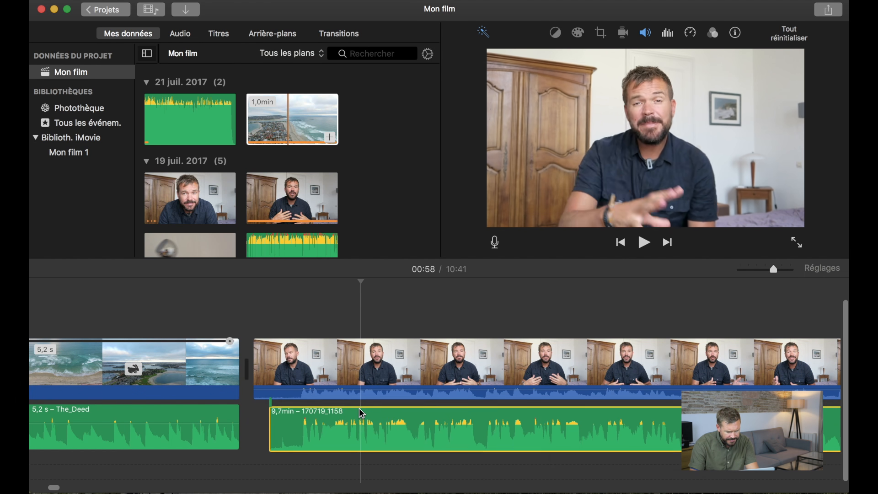
Step: Split the talking-head video and audio at 00:56 and delete the short video and audio pieces between the drone clip and the cut
{"action": "left_click", "coordinate": [295, 314]}
{"action": "key", "text": "space"}
{"action": "key", "text": "space"}
{"action": "left_click", "coordinate": [298, 318]}
{"action": "key", "text": "super+a"}
{"action": "key", "text": "super+b"}
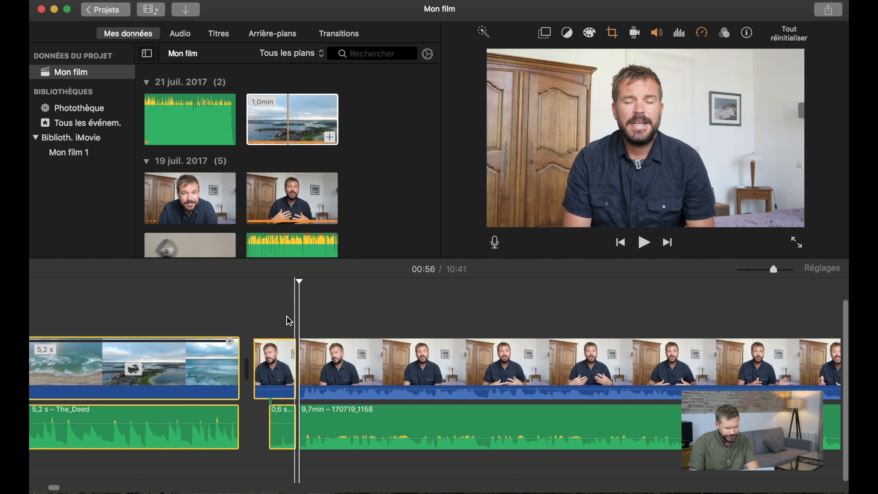
{"action": "left_click", "coordinate": [283, 417]}
{"action": "key", "text": "Delete"}
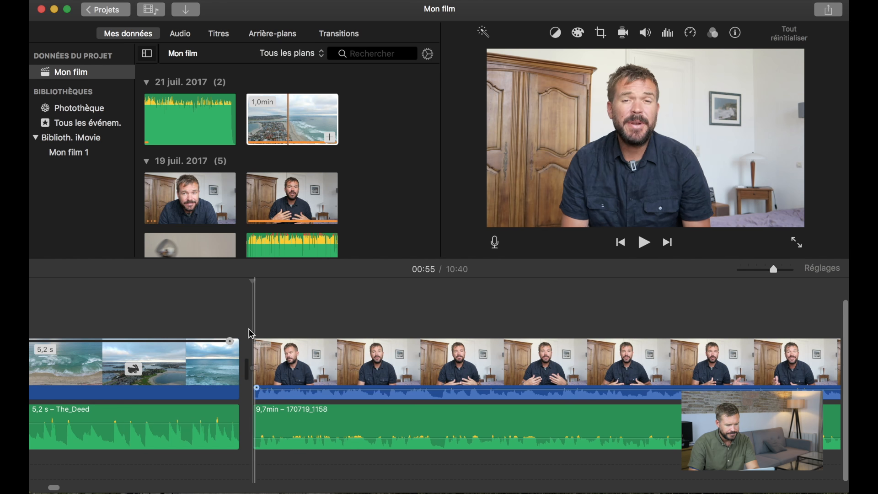
Step: Mute the built-in sound of the long talking-head video clip after the drone shot, and play the transition back
{"action": "left_click", "coordinate": [222, 325]}
{"action": "key", "text": "space"}
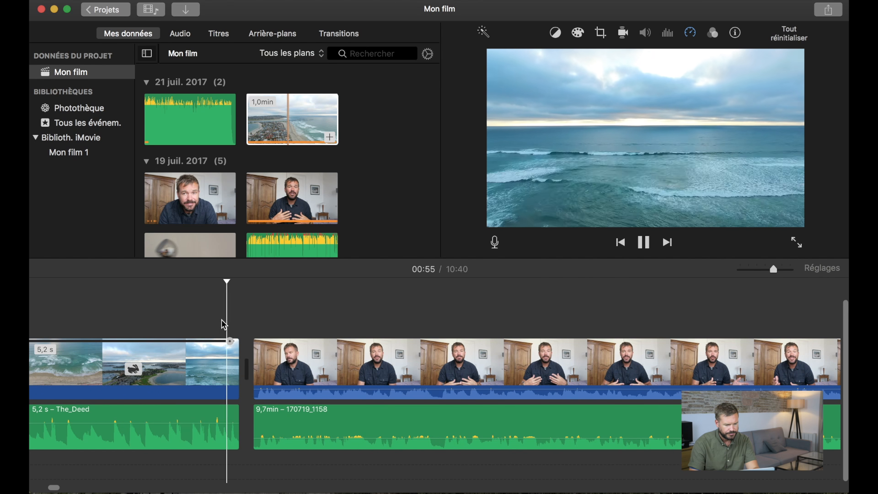
{"action": "left_click", "coordinate": [325, 355]}
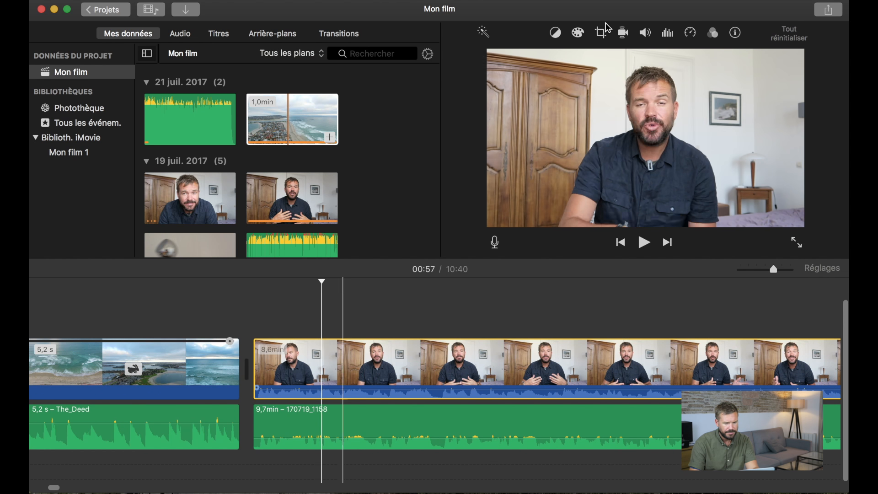
{"action": "left_click", "coordinate": [646, 33]}
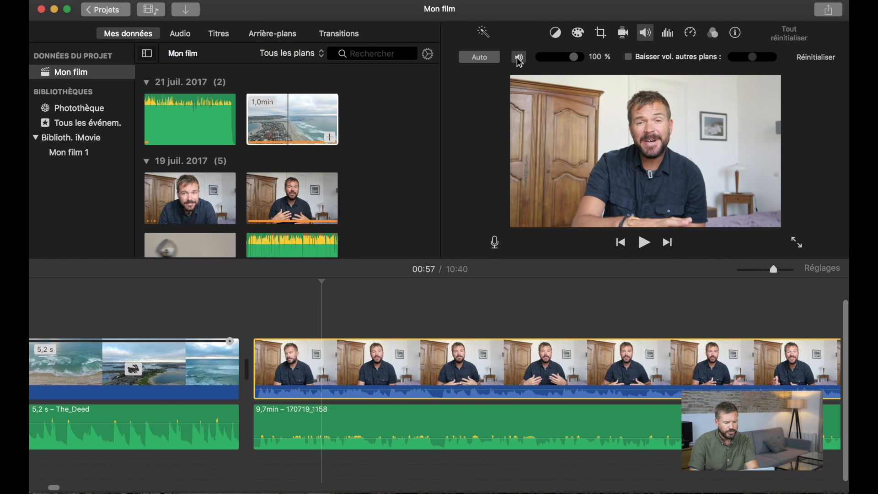
{"action": "left_click", "coordinate": [519, 58]}
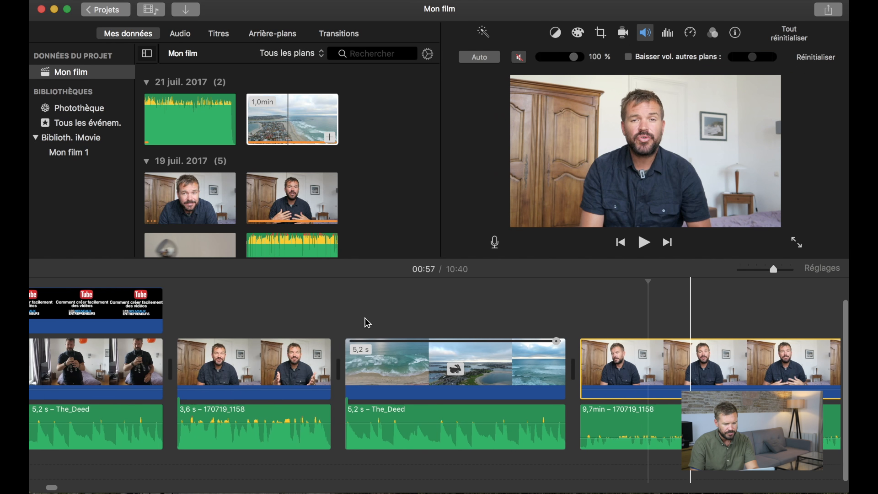
{"action": "left_click", "coordinate": [367, 320]}
{"action": "key", "text": "space"}
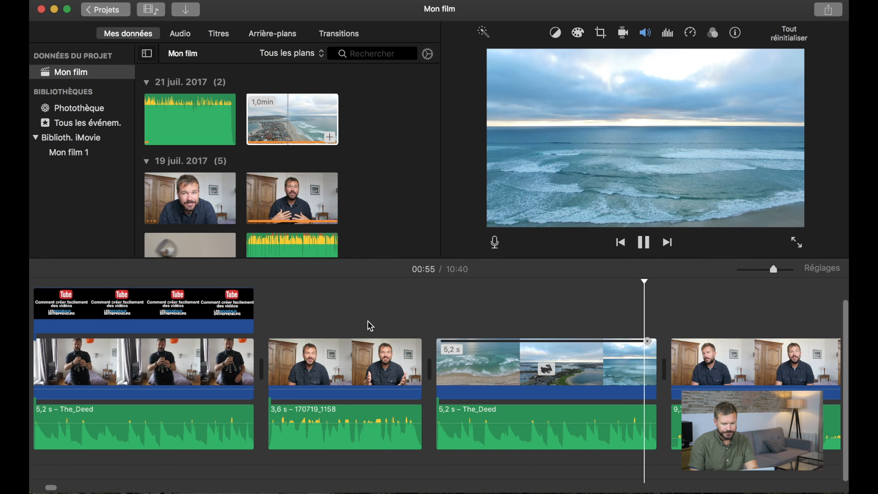
{"action": "scroll", "coordinate": [367, 321], "scroll_direction": "right", "scroll_amount": 4}
{"action": "key", "text": "space"}
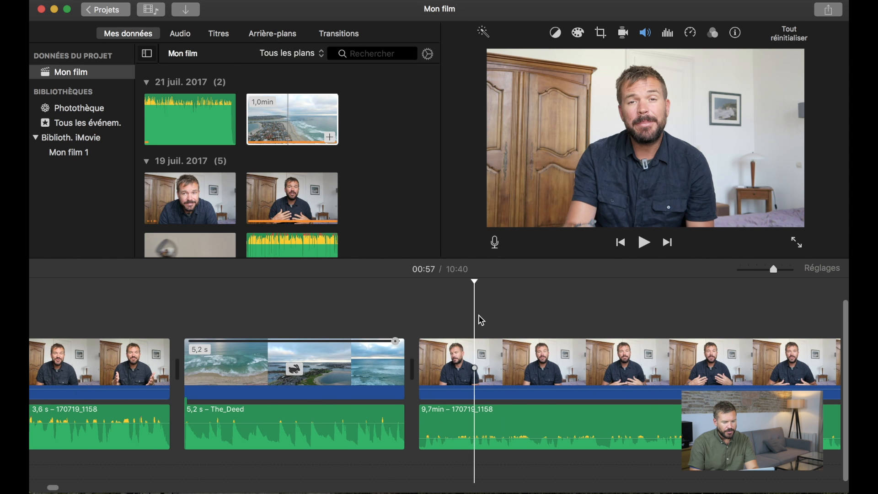
Step: Duplicate the YouTube title overlay above the drone clip, shorten the copy to 4.2 s within the clip, and play it back
{"action": "scroll", "coordinate": [478, 315], "scroll_direction": "left", "scroll_amount": 6}
{"action": "left_click", "coordinate": [182, 309]}
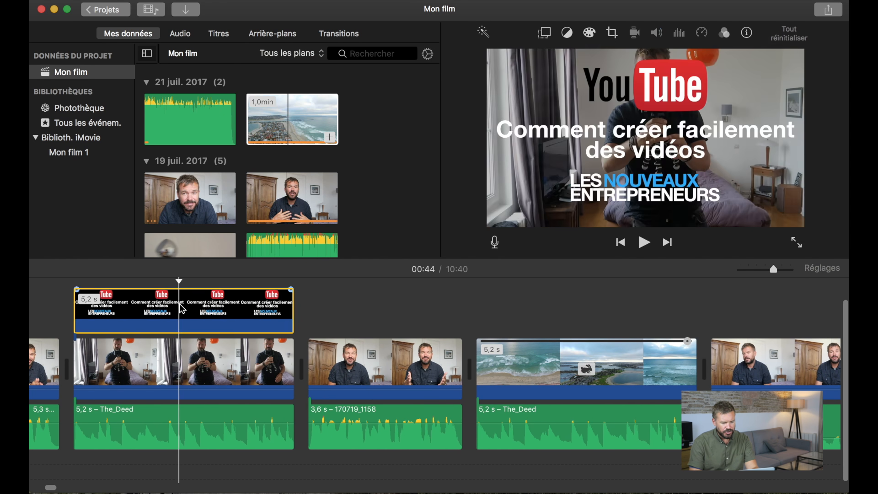
{"action": "left_click_drag", "start_coordinate": [182, 309], "coordinate": [604, 308]}
{"action": "left_click_drag", "start_coordinate": [730, 316], "coordinate": [672, 316]}
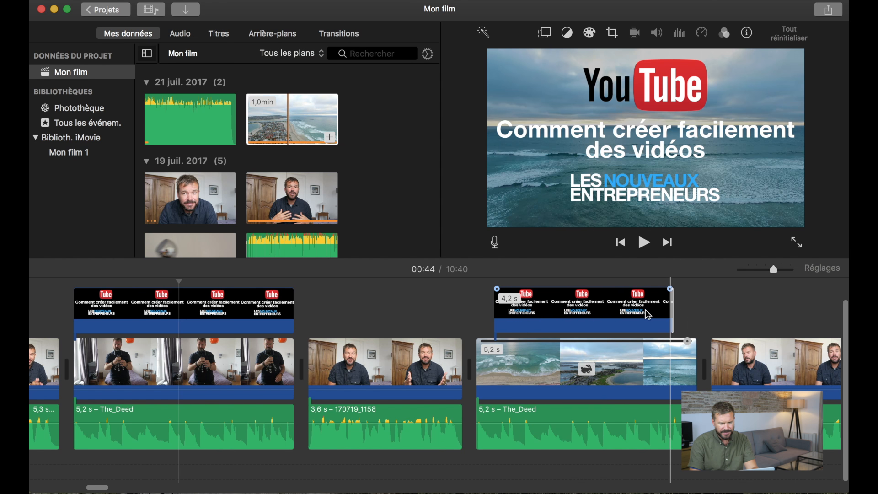
{"action": "left_click", "coordinate": [443, 314]}
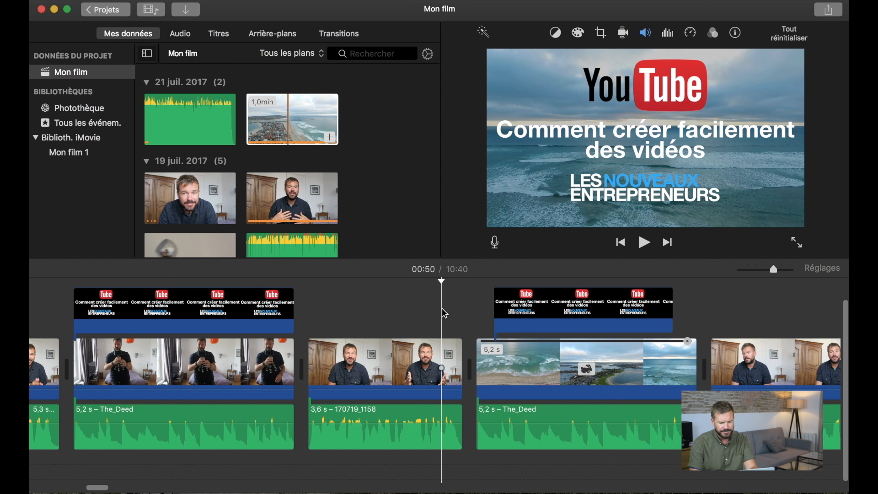
{"action": "key", "text": "space"}
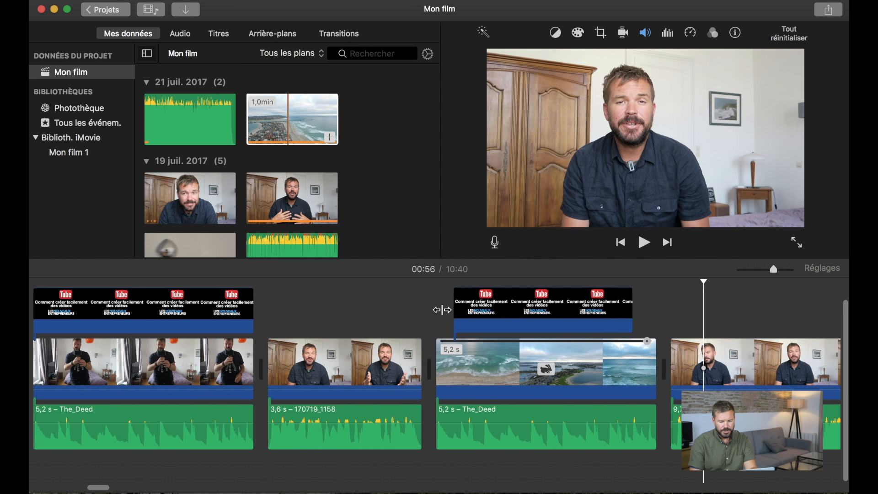
{"action": "key", "text": "space"}
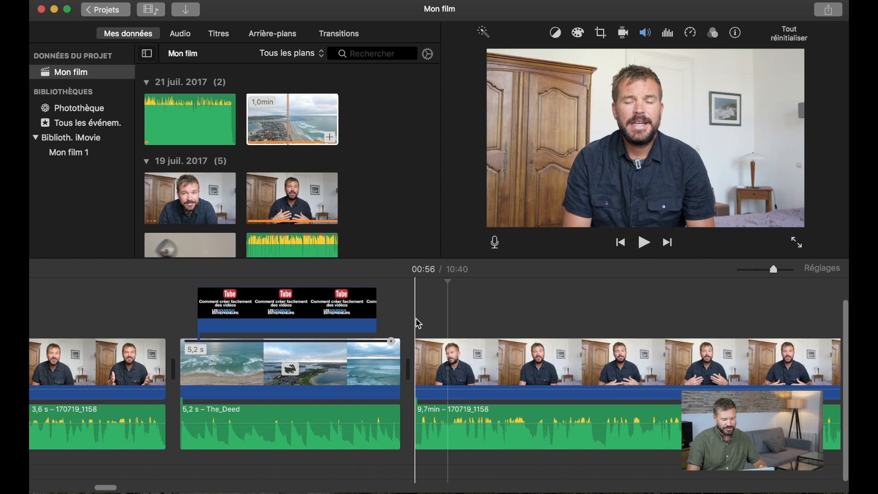
Step: Split the video and audio at 08:59, delete the long talking-head section between the drone clip and that cut, and play the result
{"action": "scroll", "coordinate": [419, 324], "scroll_direction": "right", "scroll_amount": 10}
{"action": "scroll", "coordinate": [419, 322], "scroll_direction": "right", "scroll_amount": 10}
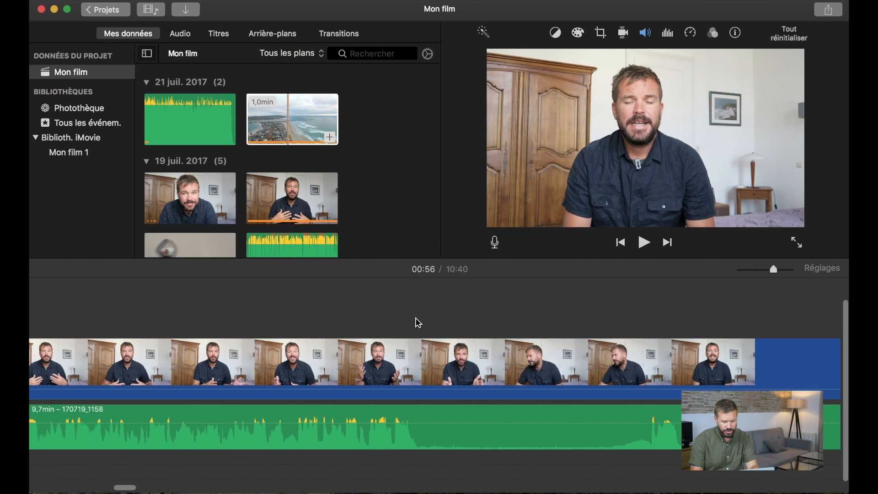
{"action": "scroll", "coordinate": [416, 318], "scroll_direction": "right", "scroll_amount": 20}
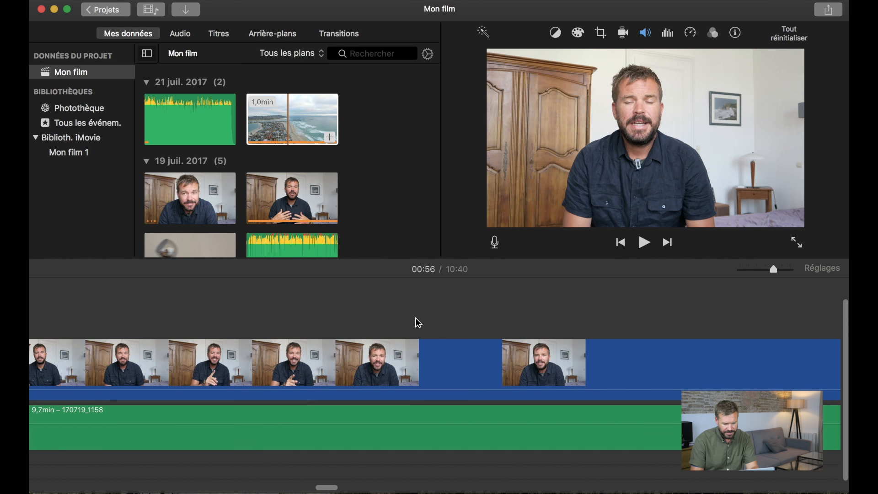
{"action": "left_click_drag", "start_coordinate": [774, 270], "coordinate": [762, 269]}
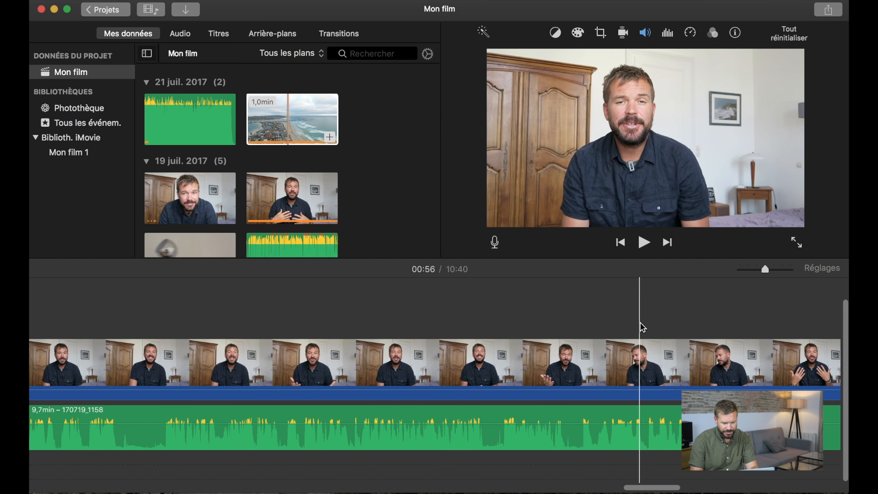
{"action": "scroll", "coordinate": [641, 322], "scroll_direction": "right", "scroll_amount": 10}
{"action": "scroll", "coordinate": [640, 322], "scroll_direction": "right", "scroll_amount": 5}
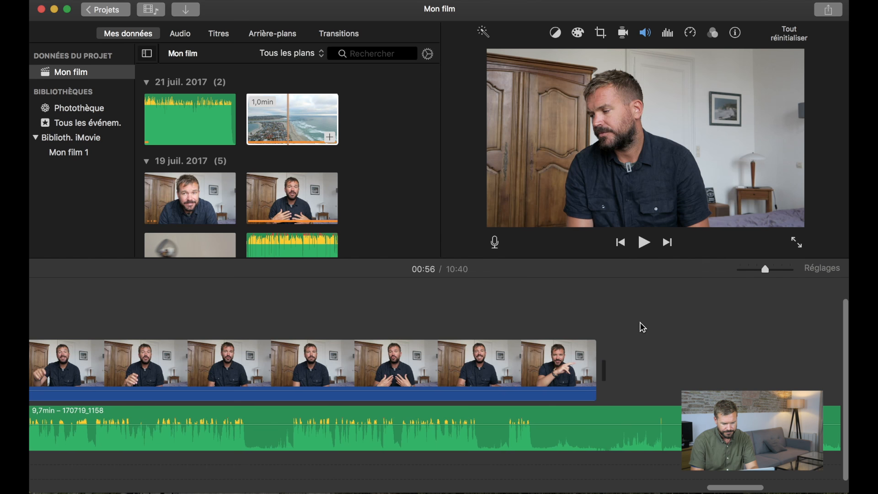
{"action": "key", "text": "space"}
{"action": "key", "text": "space"}
{"action": "left_click", "coordinate": [263, 325]}
{"action": "key", "text": "super+b"}
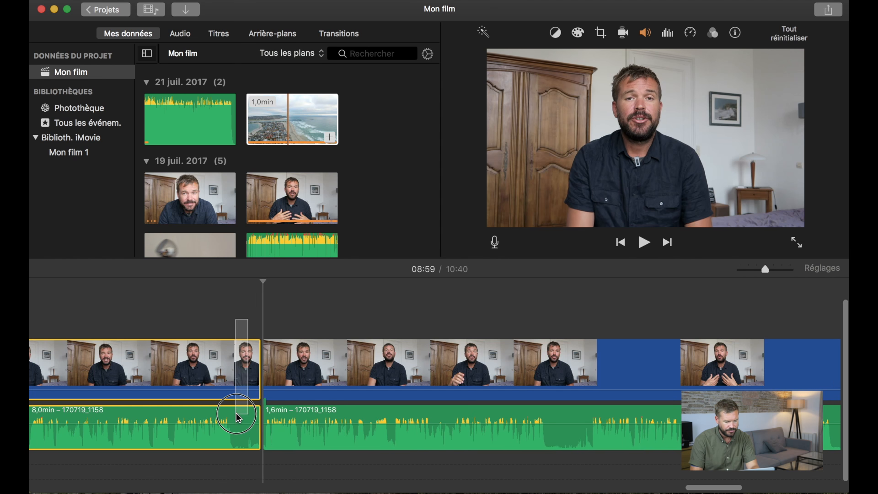
{"action": "key", "text": "Delete"}
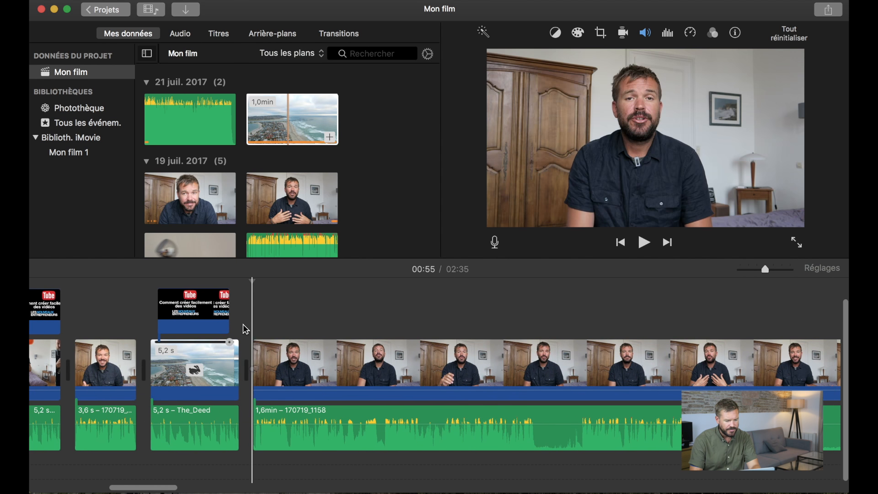
{"action": "key", "text": "space"}
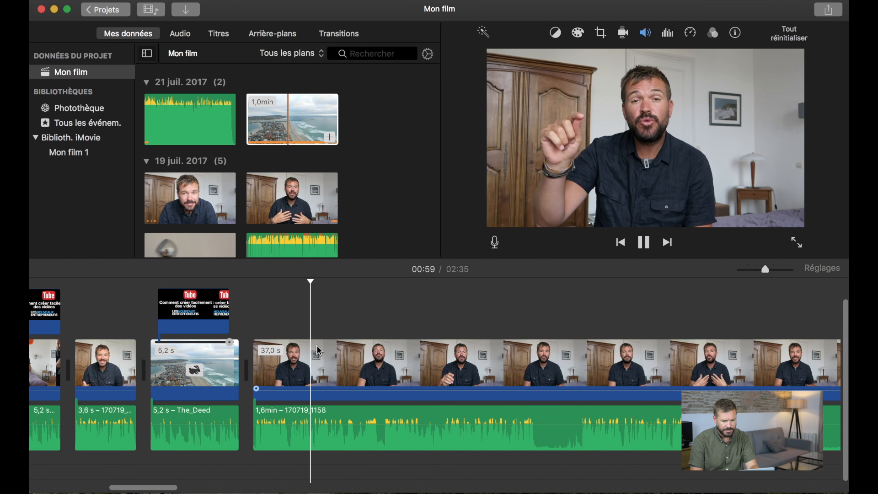
{"action": "key", "text": "space"}
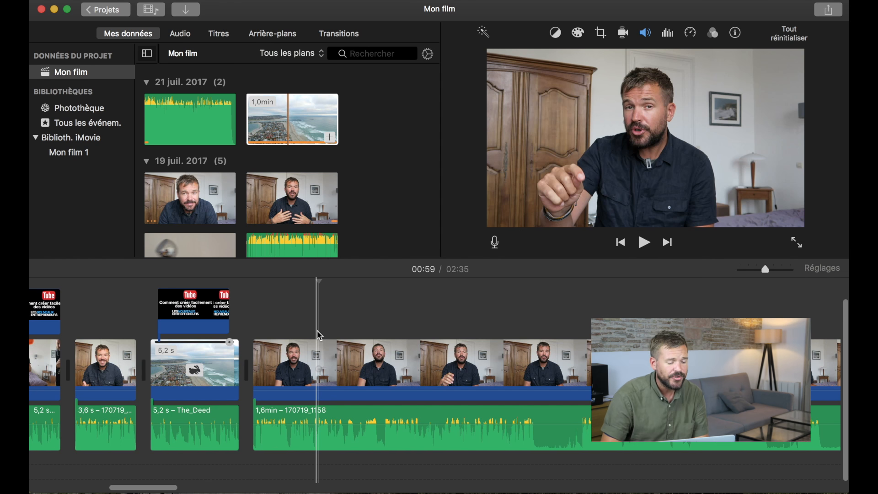
Step: Import the abonnez-vous bande PNG image from the Chaine Youtube folder under Tous les dossiers on the desktop
{"action": "left_click", "coordinate": [194, 12]}
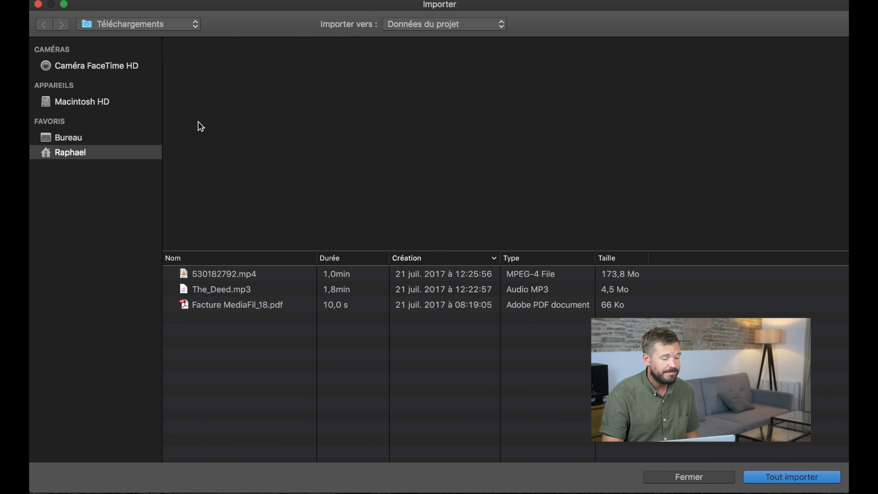
{"action": "left_click", "coordinate": [63, 136]}
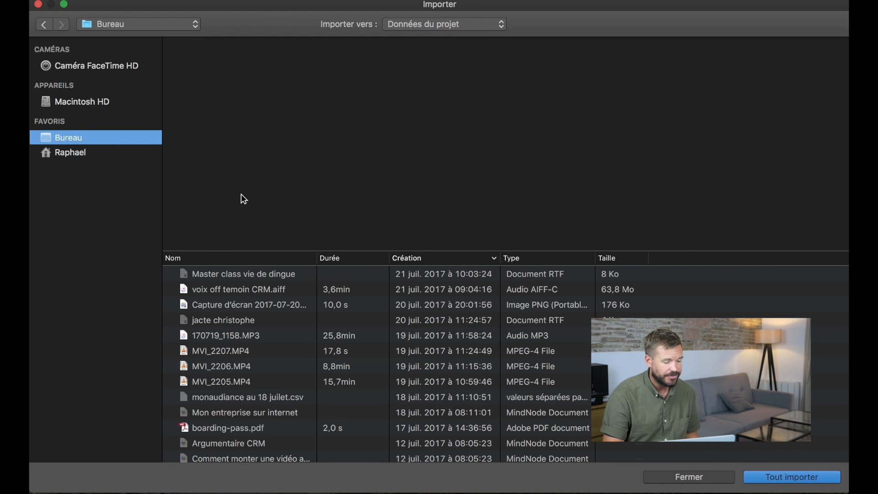
{"action": "scroll", "coordinate": [235, 357], "scroll_direction": "down", "scroll_amount": 5}
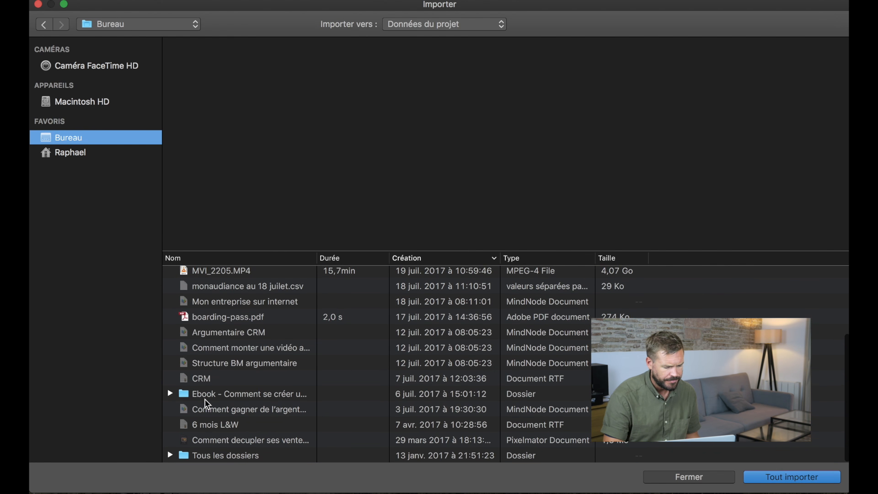
{"action": "left_click", "coordinate": [202, 457]}
{"action": "double_click", "coordinate": [202, 456]}
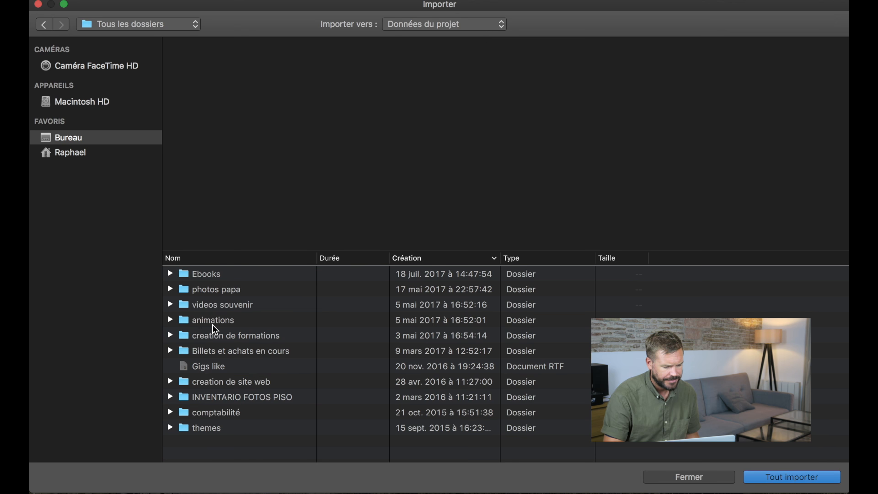
{"action": "left_click", "coordinate": [213, 336]}
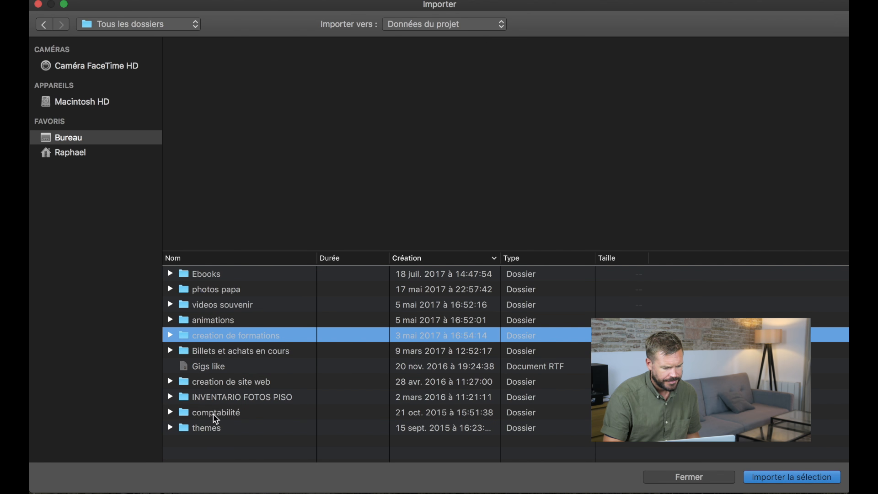
{"action": "double_click", "coordinate": [218, 381]}
{"action": "double_click", "coordinate": [213, 305]}
{"action": "scroll", "coordinate": [223, 324], "scroll_direction": "down", "scroll_amount": 1}
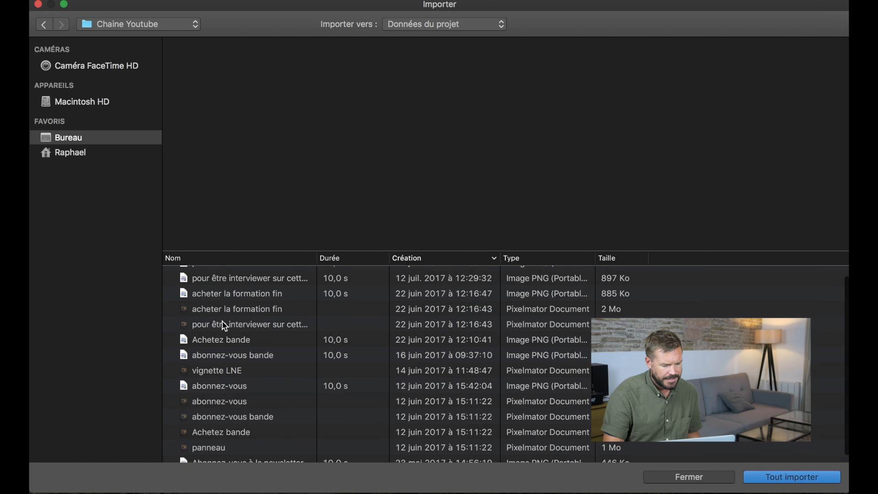
{"action": "left_click", "coordinate": [222, 352]}
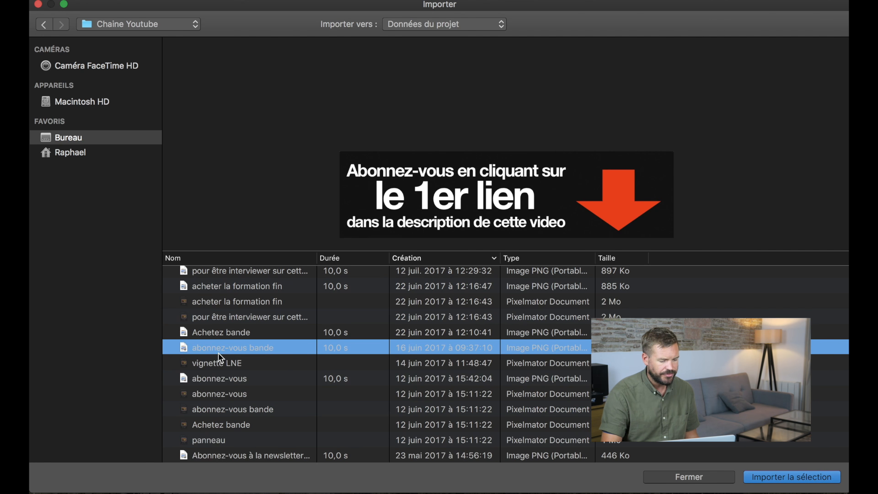
{"action": "key", "text": "Escape"}
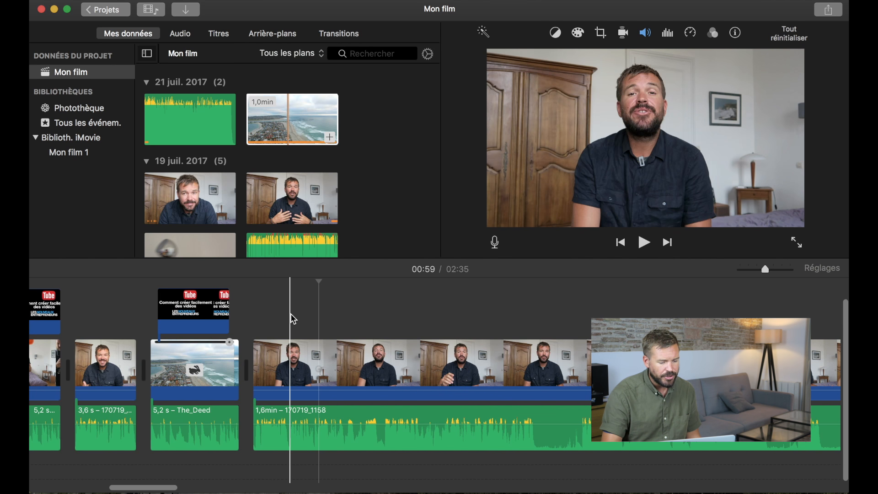
Step: Place the subscribe banner image above the start of the talking-head clip after the drone shot and extend it to 12.8 s
{"action": "scroll", "coordinate": [329, 142], "scroll_direction": "down", "scroll_amount": 5}
{"action": "left_click_drag", "start_coordinate": [190, 215], "coordinate": [277, 317]}
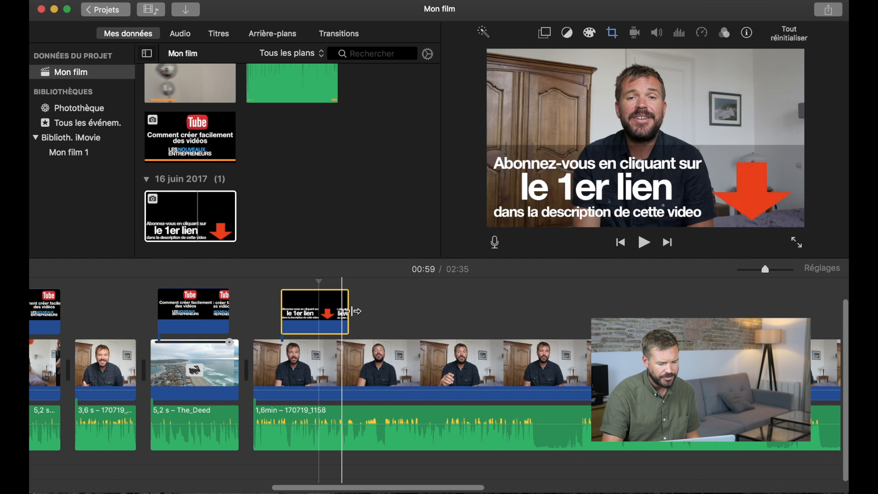
{"action": "left_click_drag", "start_coordinate": [344, 313], "coordinate": [498, 326]}
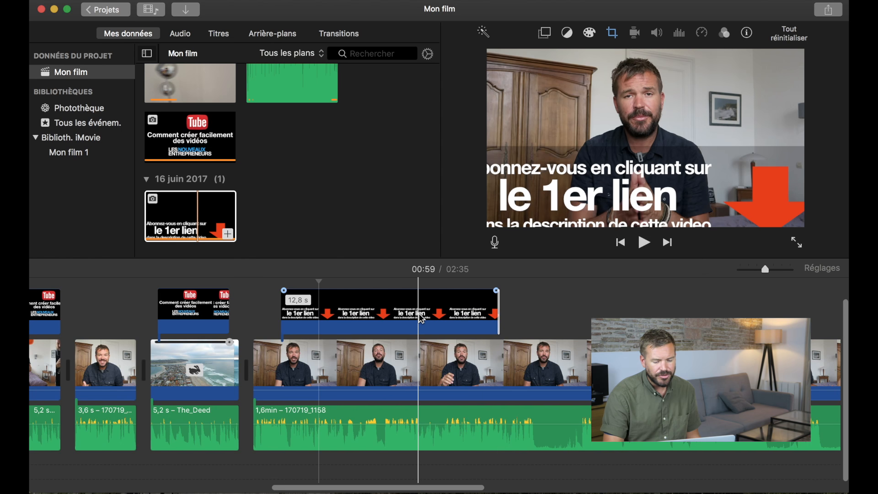
Step: Change the subscribe banner's crop style from Ken Burns to Adapter, and play its opening back
{"action": "left_click", "coordinate": [612, 33]}
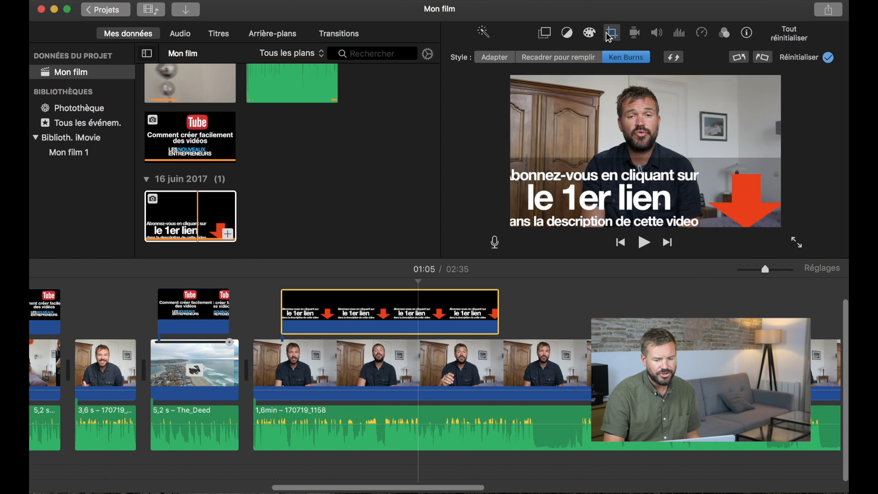
{"action": "left_click", "coordinate": [496, 57]}
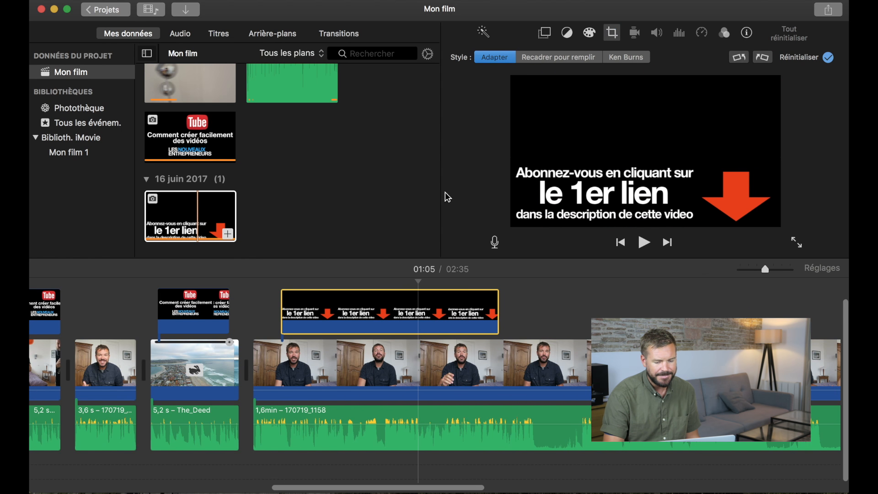
{"action": "left_click", "coordinate": [259, 300]}
{"action": "key", "text": "space"}
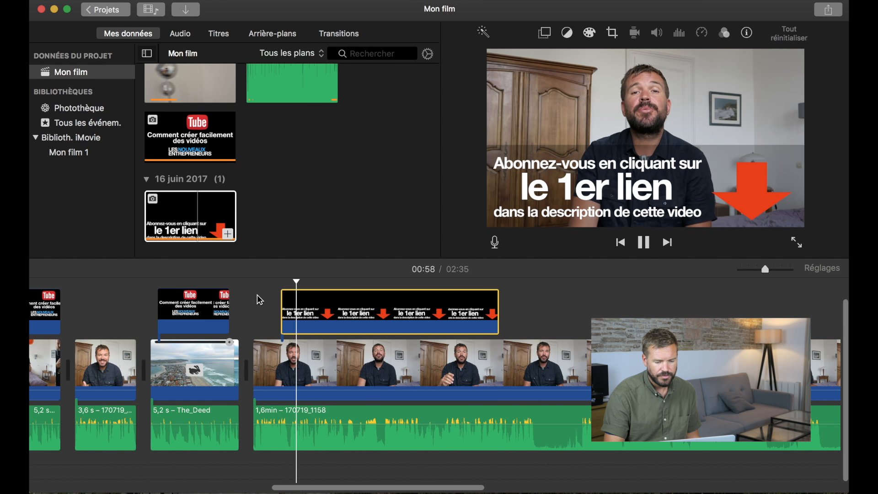
{"action": "key", "text": "space"}
Step: Add a fade of about 1.2 s to the subscribe banner and play its appearance back
{"action": "left_click_drag", "start_coordinate": [284, 290], "coordinate": [302, 290]}
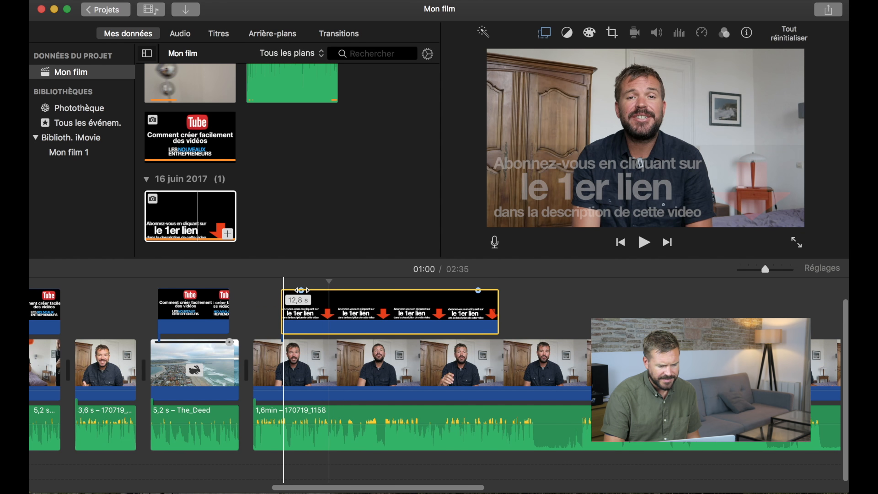
{"action": "left_click", "coordinate": [264, 301]}
{"action": "key", "text": "space"}
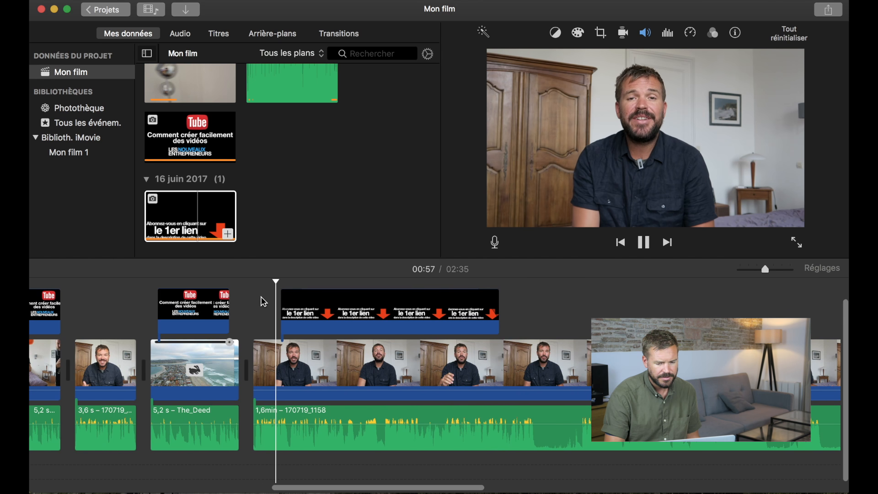
{"action": "key", "text": "space"}
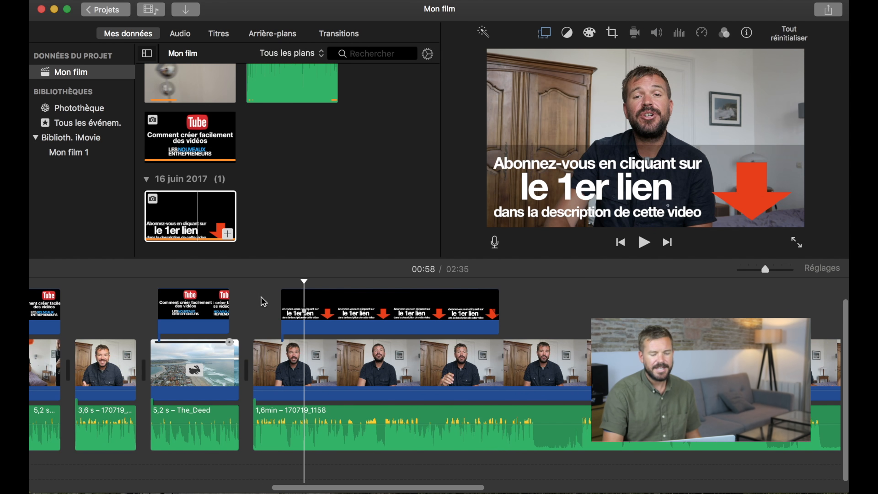
Step: Try the Recadrer pour remplir crop style on the subscribe banner, and return it to Adapter
{"action": "left_click", "coordinate": [341, 312]}
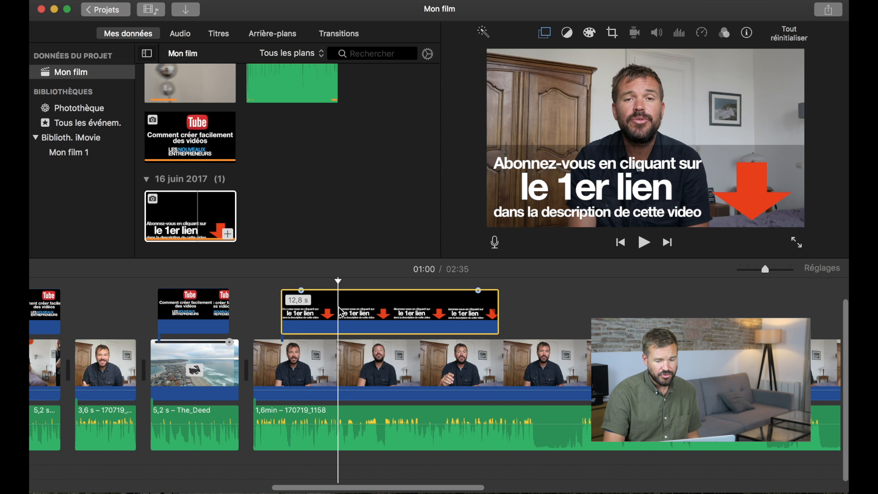
{"action": "left_click", "coordinate": [612, 34]}
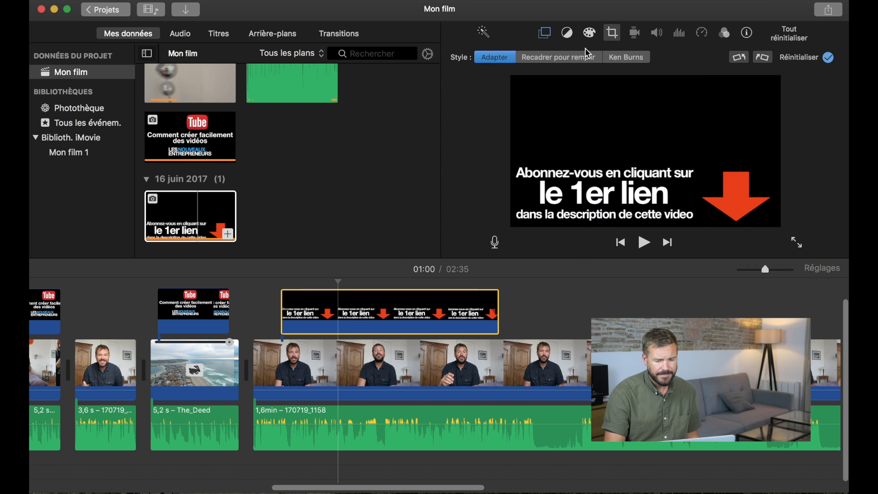
{"action": "left_click", "coordinate": [565, 64]}
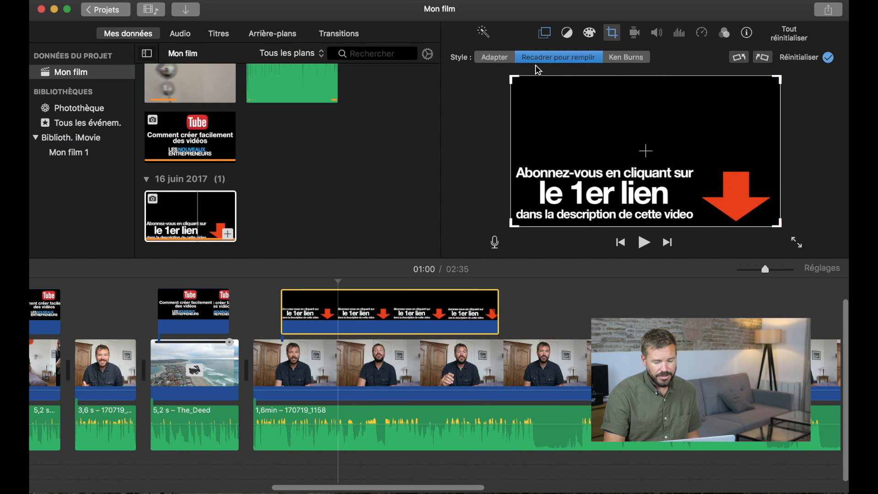
{"action": "left_click_drag", "start_coordinate": [513, 223], "coordinate": [505, 241]}
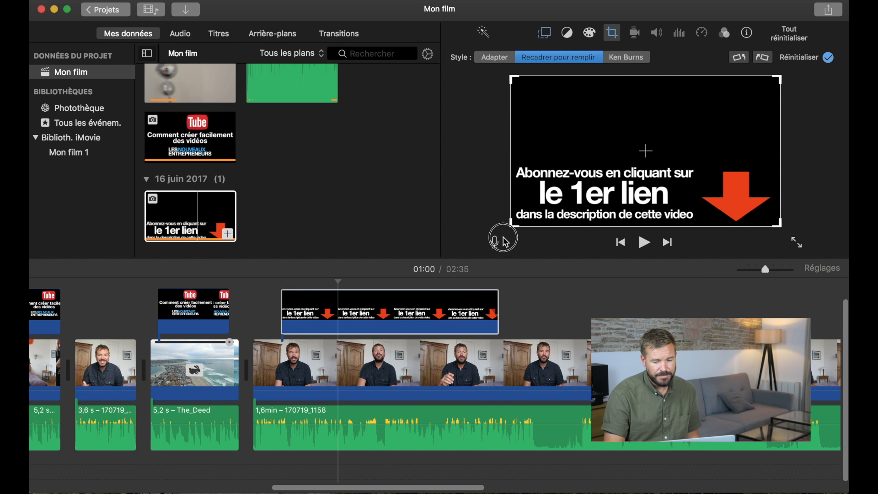
{"action": "left_click", "coordinate": [500, 59]}
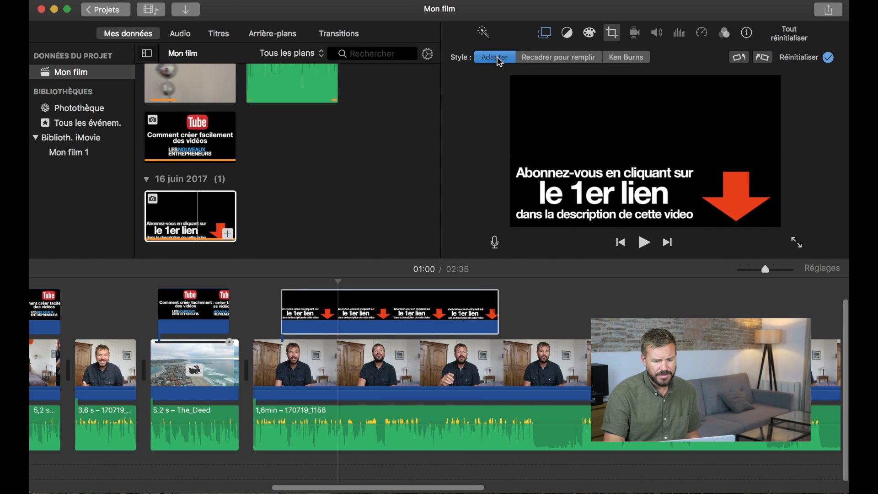
Step: Turn the subscribe banner into an Image dans l'image overlay, enlarge it to most of the frame's width, and play it back
{"action": "left_click", "coordinate": [550, 36]}
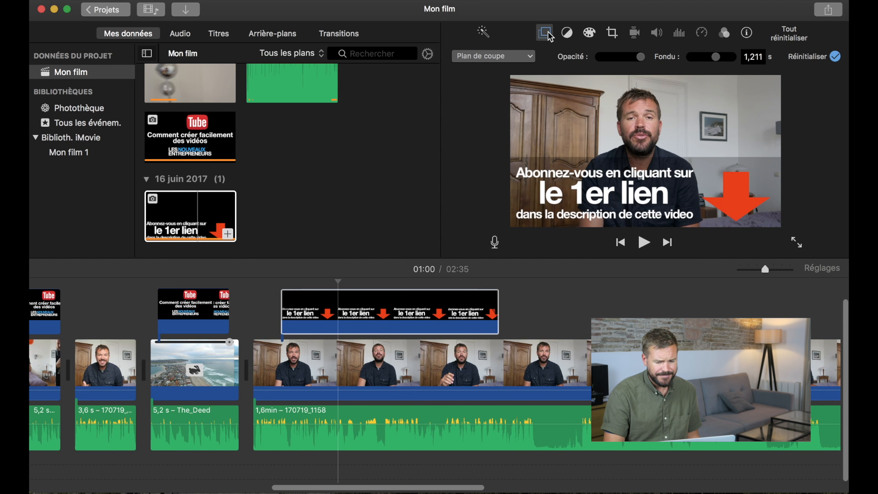
{"action": "left_click", "coordinate": [519, 57]}
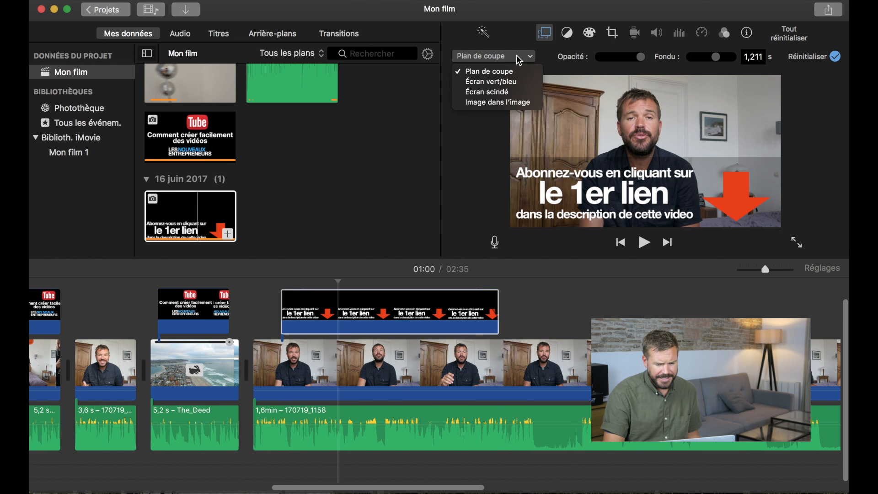
{"action": "left_click", "coordinate": [514, 104]}
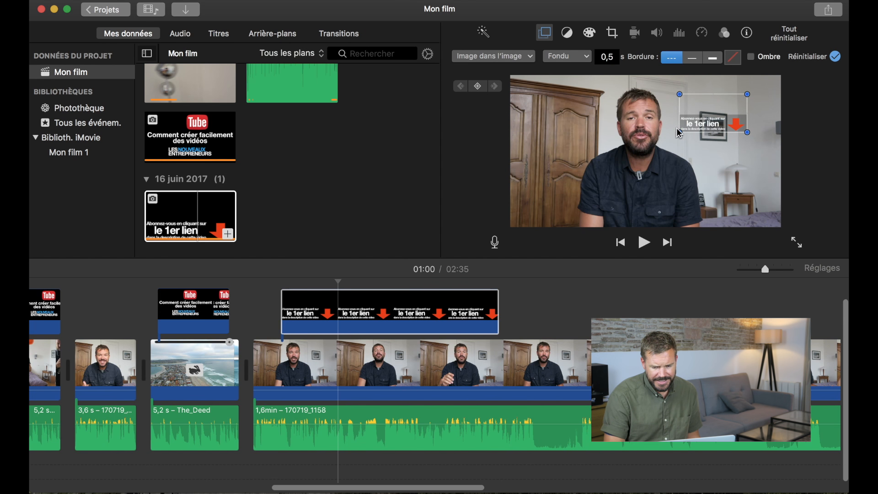
{"action": "left_click_drag", "start_coordinate": [682, 137], "coordinate": [534, 215]}
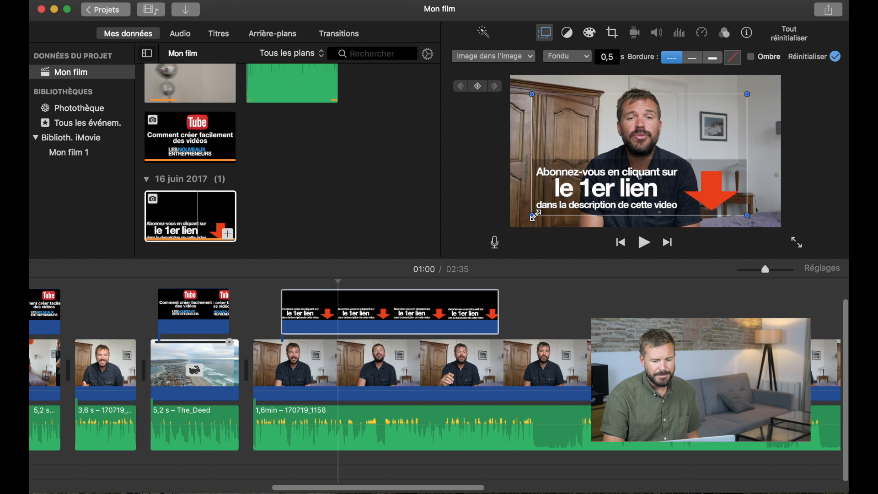
{"action": "left_click", "coordinate": [246, 307]}
{"action": "key", "text": "space"}
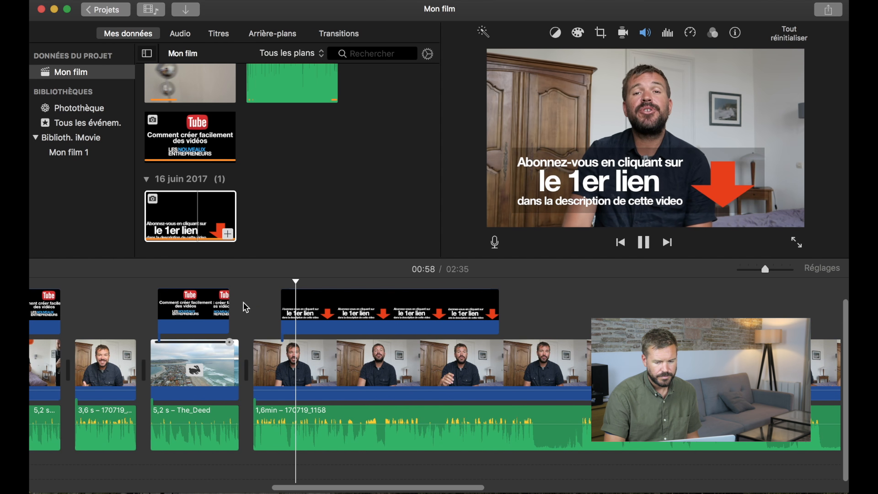
{"action": "key", "text": "space"}
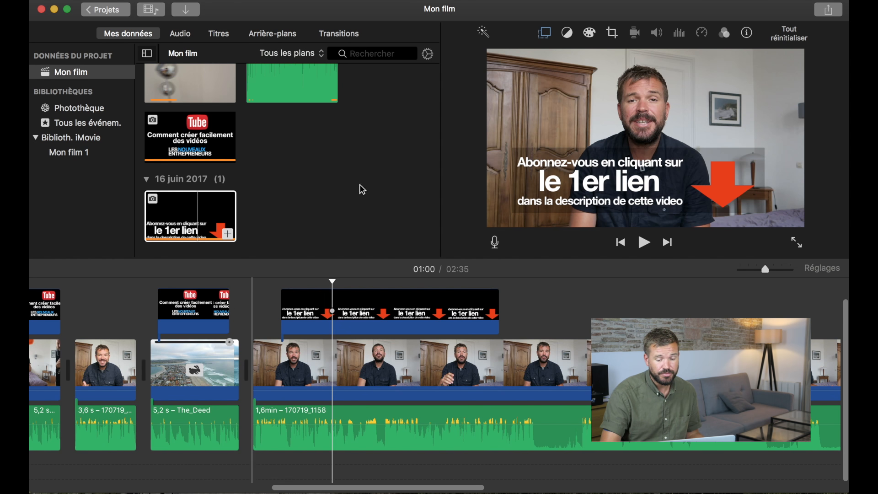
Step: Try the subscribe banner as an Écran scindé overlay with its position set to À droite
{"action": "left_click", "coordinate": [546, 32]}
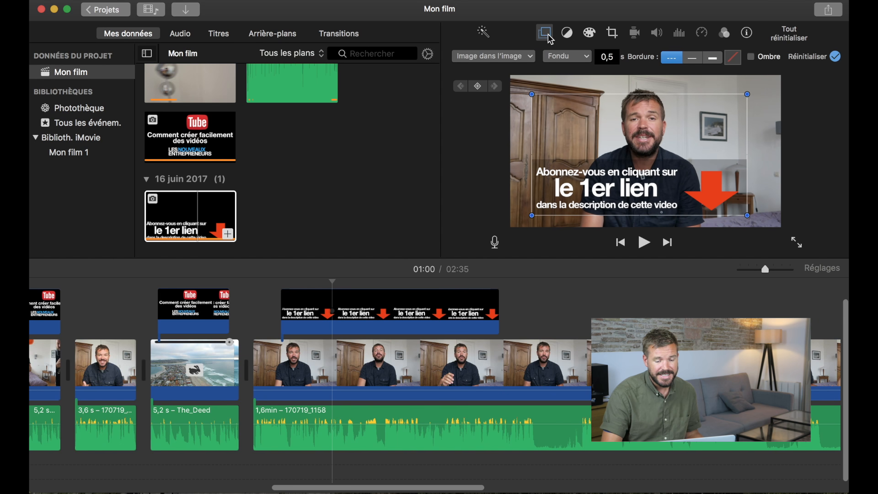
{"action": "left_click", "coordinate": [519, 57]}
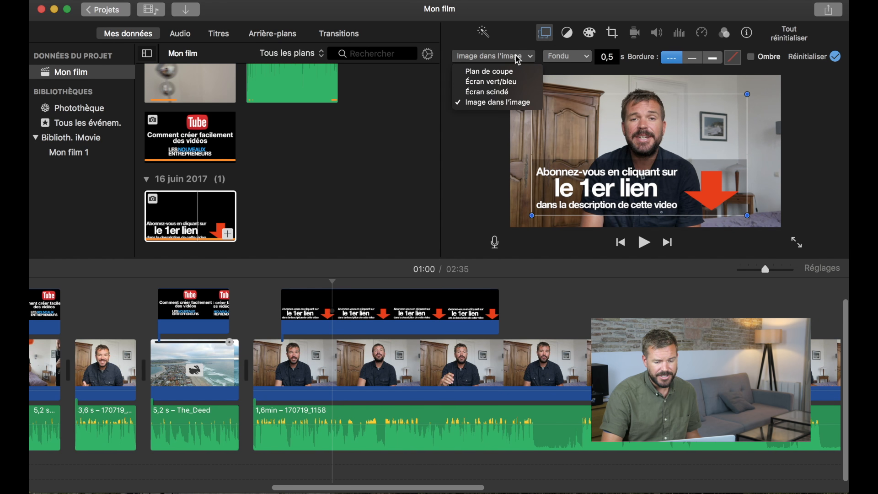
{"action": "left_click", "coordinate": [494, 93]}
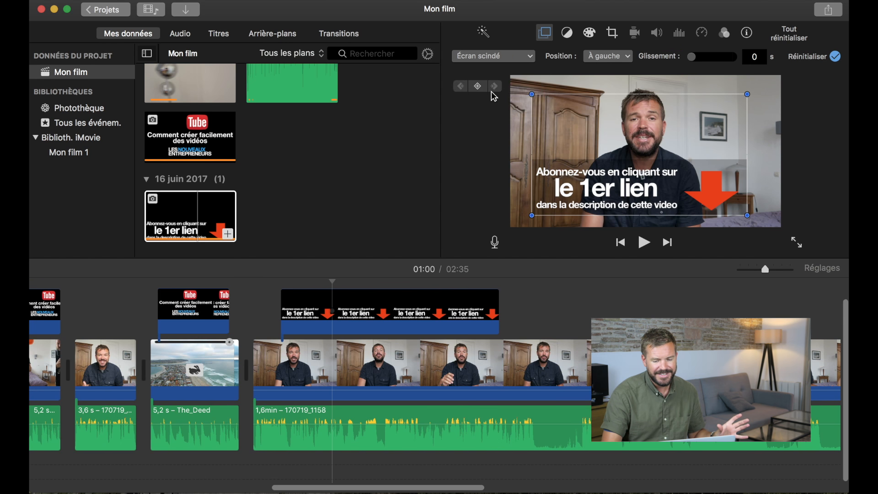
{"action": "left_click", "coordinate": [625, 57]}
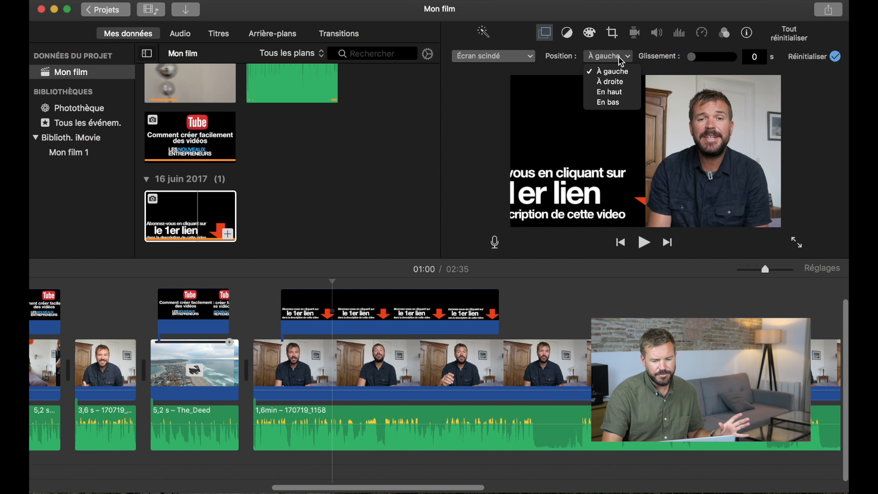
{"action": "left_click", "coordinate": [622, 82]}
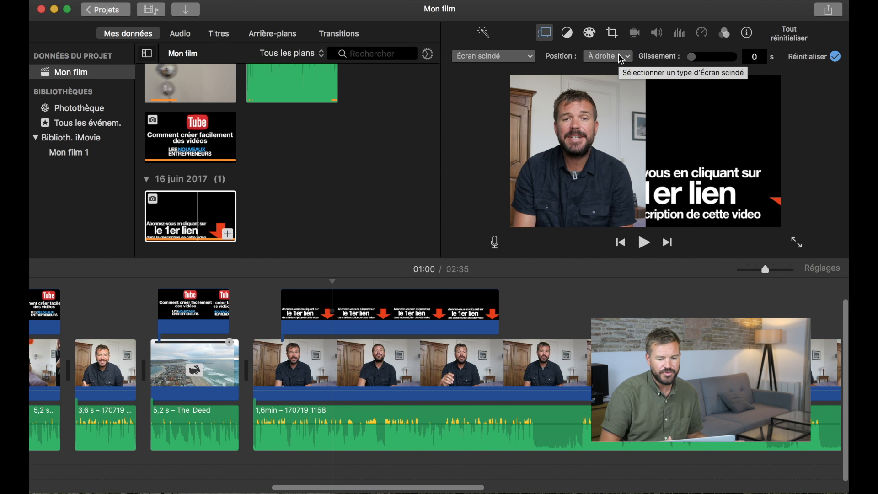
Step: Try the subscribe banner as a Plan de coupe overlay, and switch it back to Image dans l'image
{"action": "left_click", "coordinate": [503, 57]}
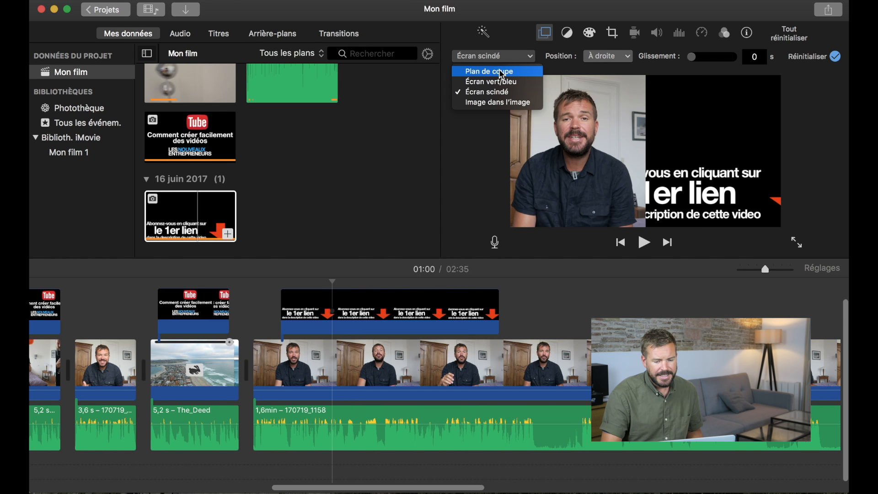
{"action": "left_click", "coordinate": [502, 72]}
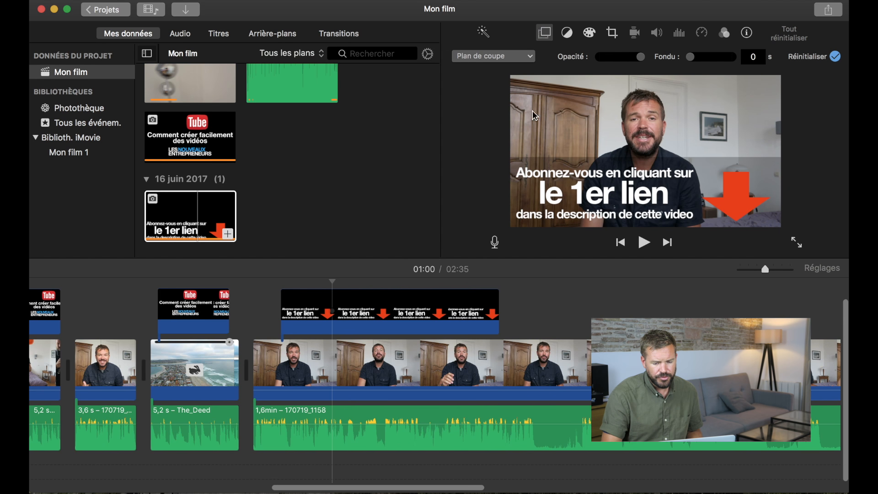
{"action": "left_click", "coordinate": [510, 58]}
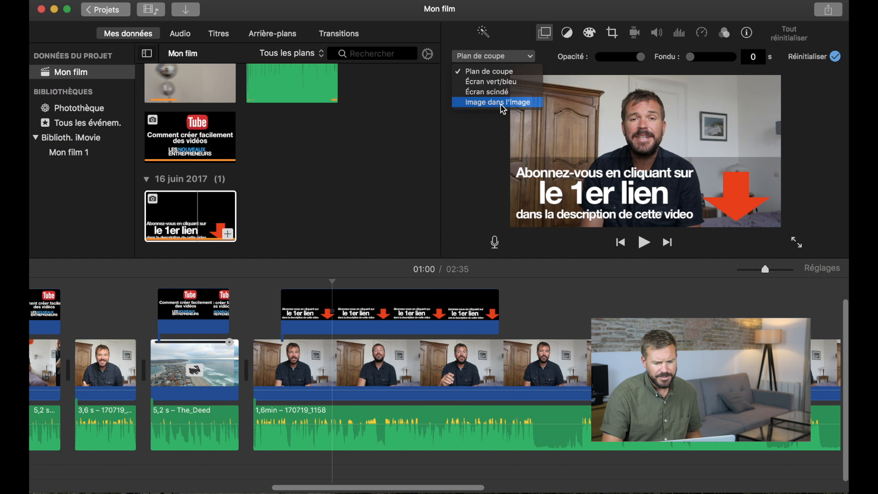
{"action": "left_click", "coordinate": [502, 104]}
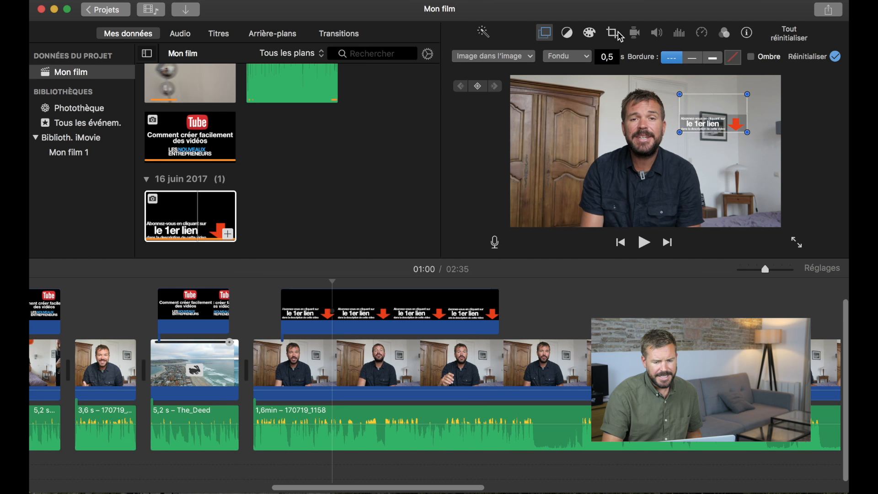
Step: Try the Recadrer pour remplir crop style on the picture-in-picture subscribe banner, return it to Adapter, and play back its start
{"action": "left_click", "coordinate": [548, 34]}
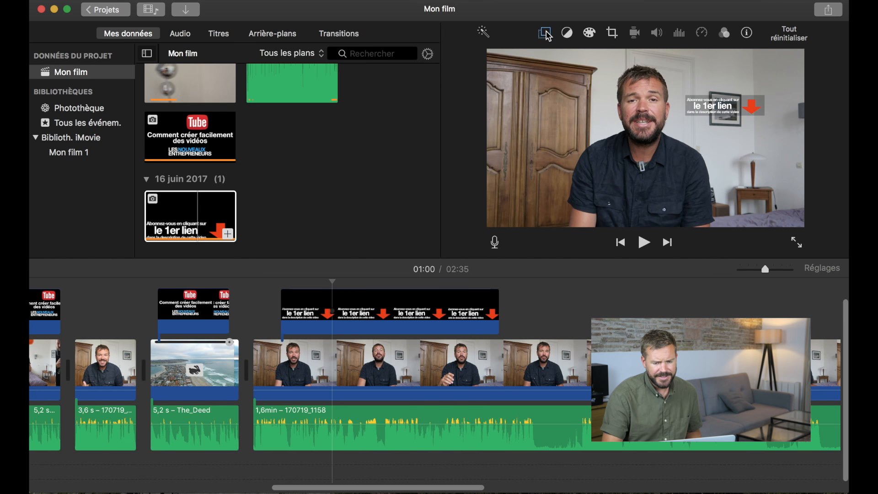
{"action": "left_click", "coordinate": [613, 34]}
{"action": "left_click", "coordinate": [539, 59]}
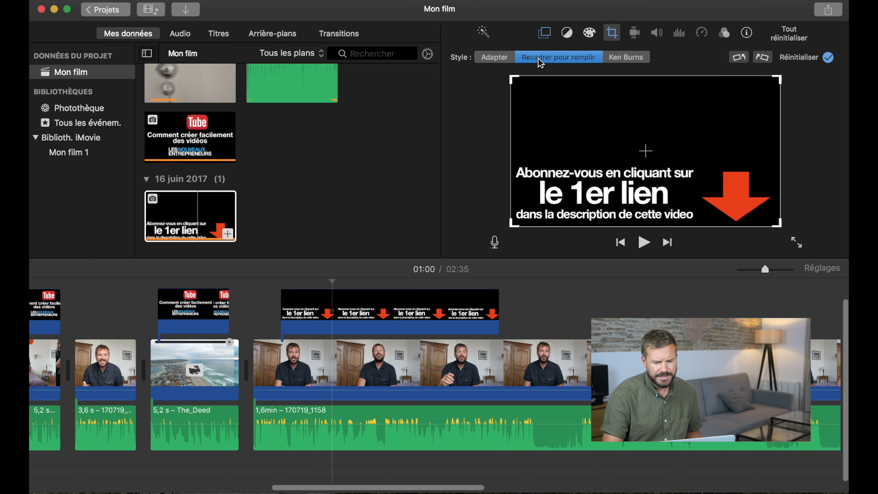
{"action": "left_click", "coordinate": [509, 59]}
{"action": "left_click", "coordinate": [544, 33]}
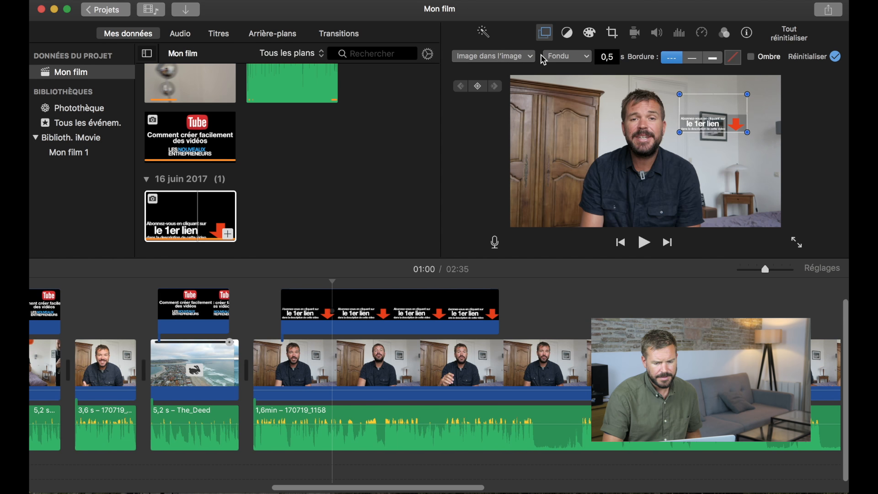
{"action": "left_click", "coordinate": [554, 36]}
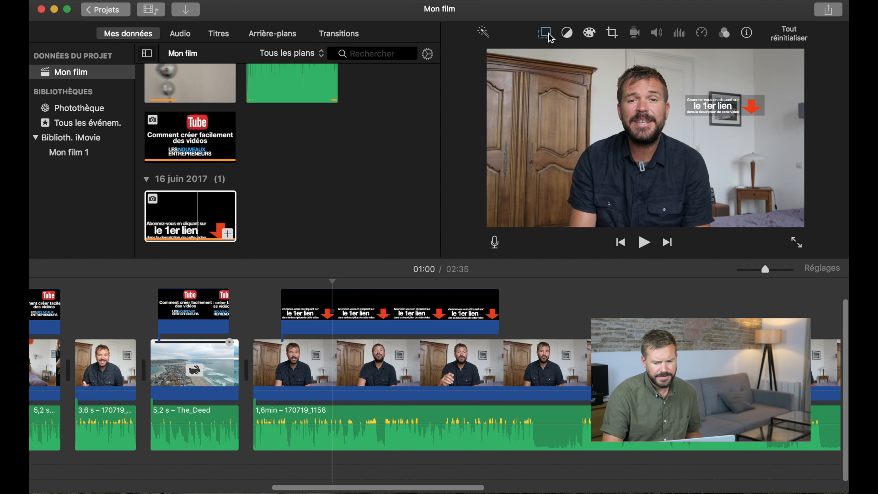
{"action": "left_click", "coordinate": [614, 34]}
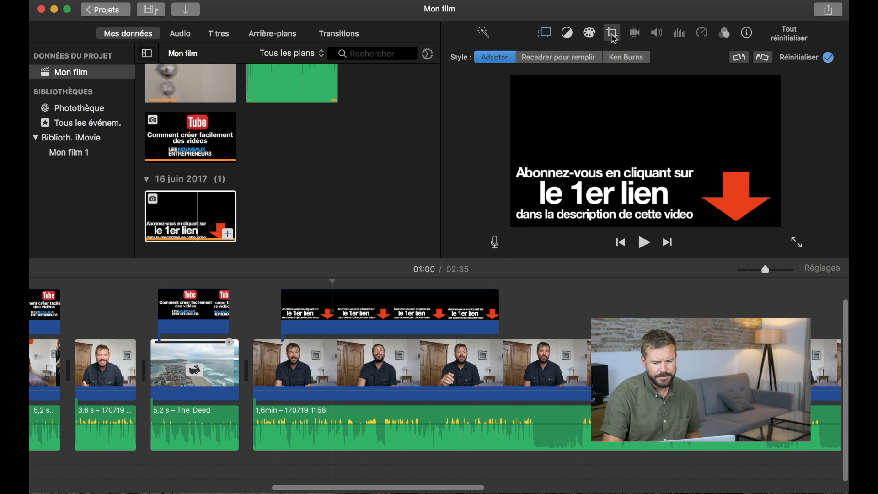
{"action": "left_click", "coordinate": [247, 303]}
{"action": "key", "text": "space"}
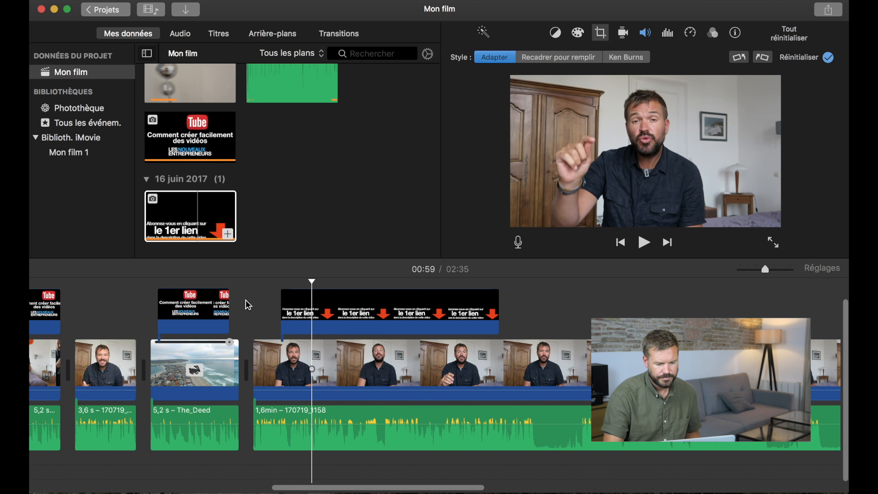
Step: Keep the subscribe banner's crop style on Adapter and set its overlay mode to Plan de coupe
{"action": "left_click", "coordinate": [316, 311]}
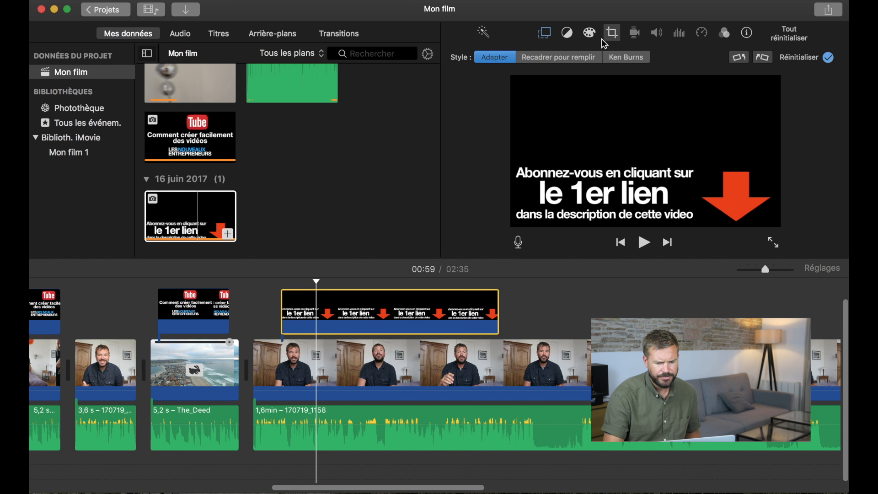
{"action": "left_click", "coordinate": [558, 58]}
{"action": "left_click", "coordinate": [485, 59]}
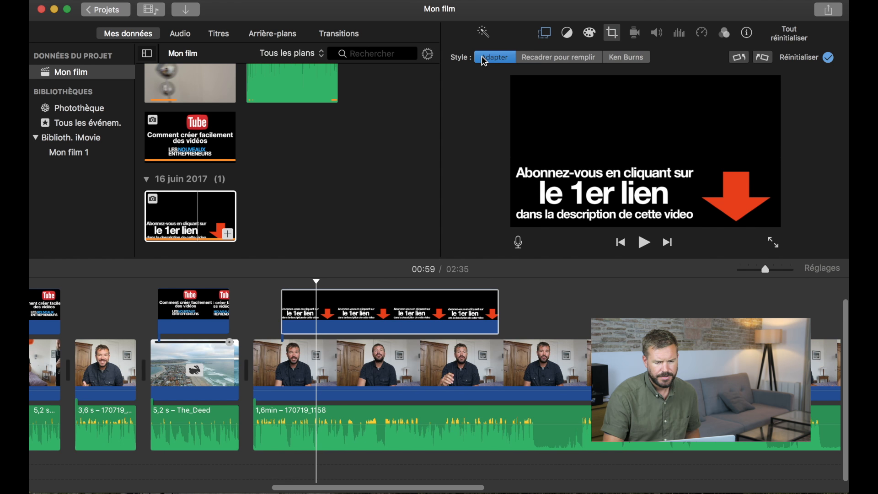
{"action": "left_click", "coordinate": [551, 35]}
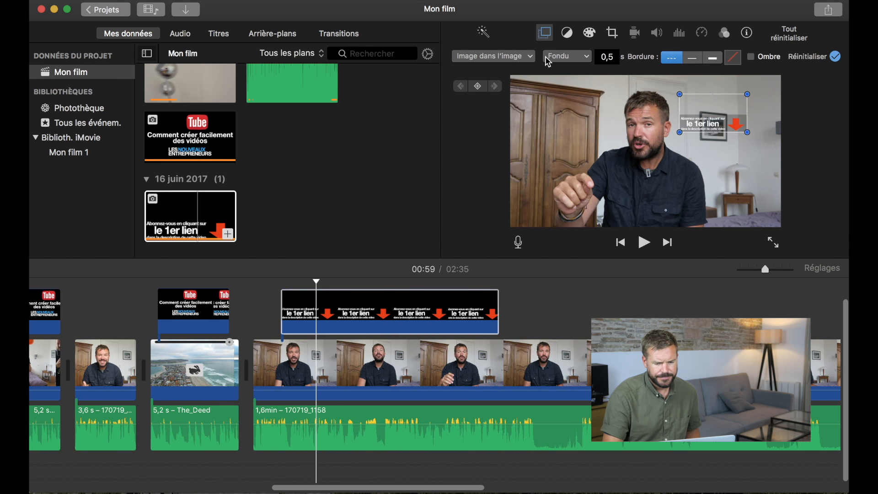
{"action": "left_click", "coordinate": [529, 57]}
{"action": "left_click", "coordinate": [506, 72]}
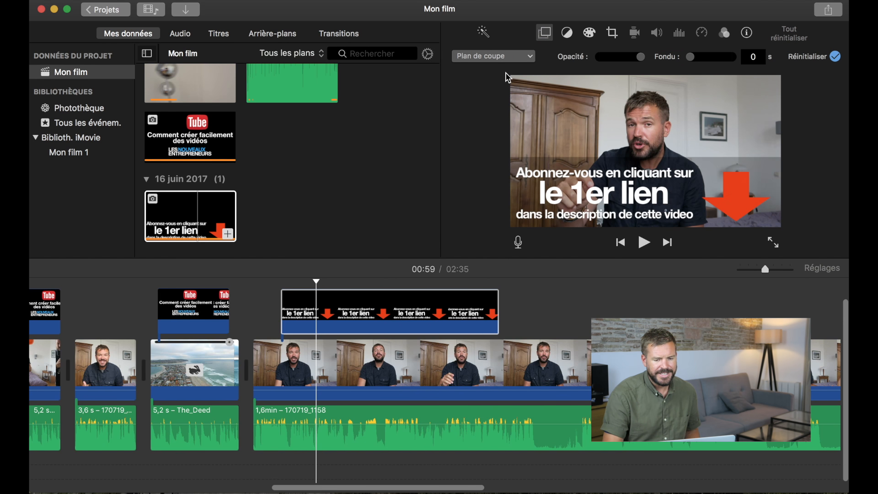
Step: Play back the timeline from just before the subscribe banner to check how it appears
{"action": "left_click", "coordinate": [249, 287]}
{"action": "key", "text": "space"}
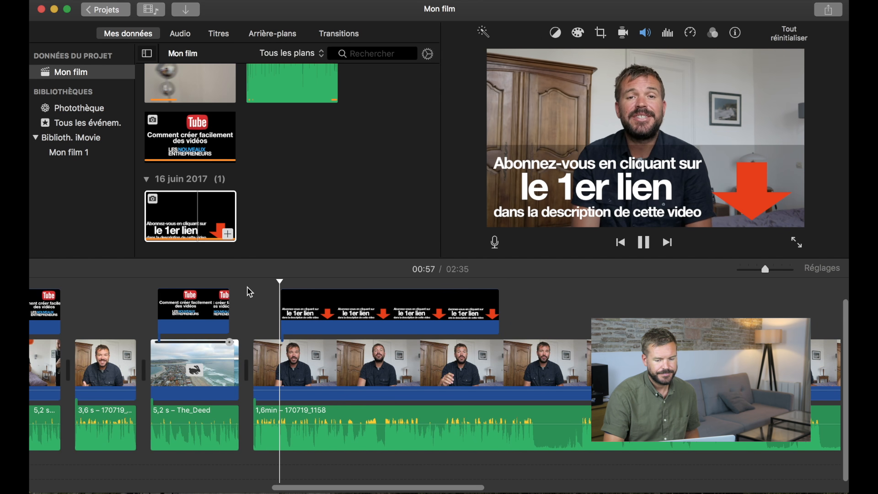
{"action": "key", "text": "space"}
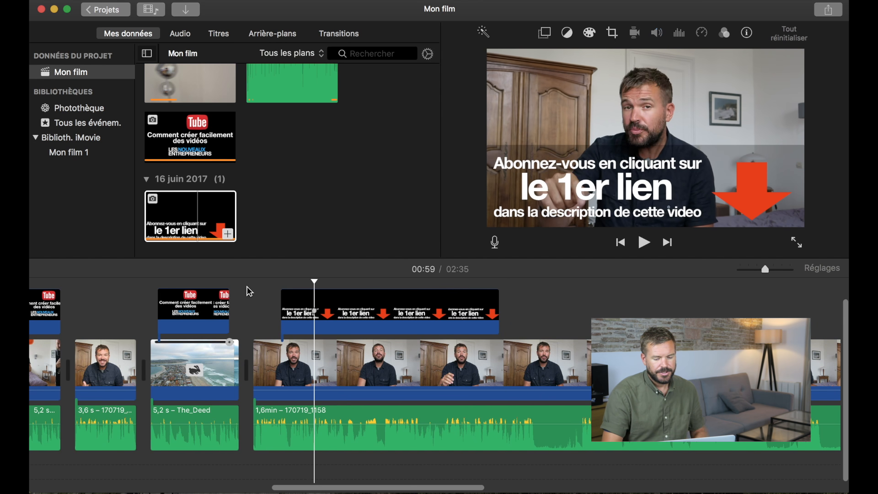
Step: Split the last talking-head clip at 01:12, shortly after the subscribe banner ends, and delete the remaining part
{"action": "left_click", "coordinate": [537, 295]}
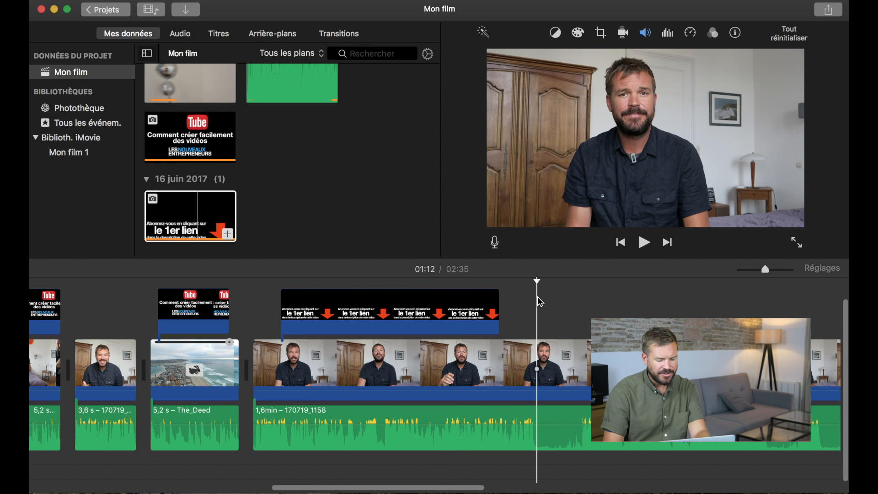
{"action": "key", "text": "super+a"}
{"action": "key", "text": "super+b"}
{"action": "left_click_drag", "start_coordinate": [570, 317], "coordinate": [561, 429]}
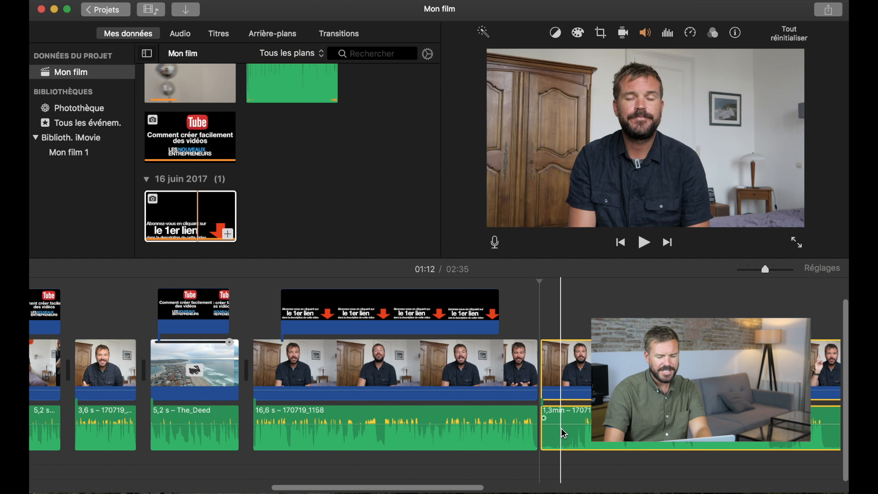
{"action": "key", "text": "Delete"}
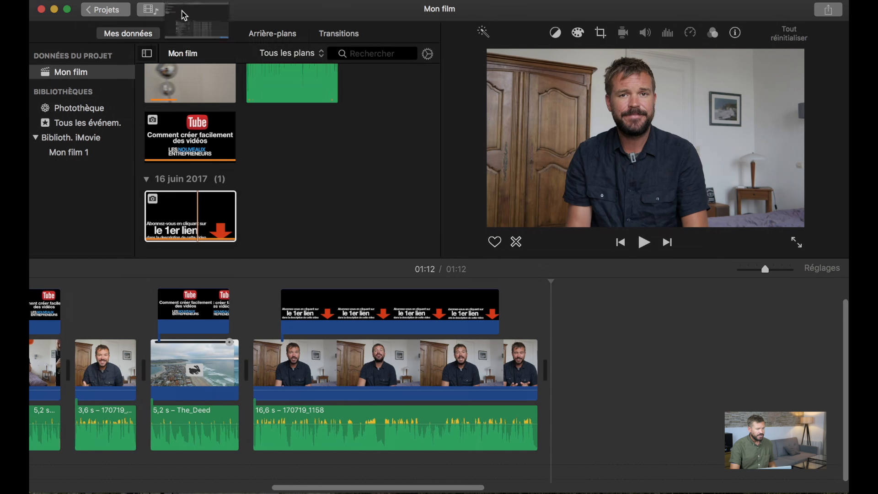
Step: Import the "Abonnez-vous à la newsletter" PNG image from the Chaine Youtube folder into the project media
{"action": "left_click", "coordinate": [183, 11]}
{"action": "scroll", "coordinate": [270, 302], "scroll_direction": "down", "scroll_amount": 2}
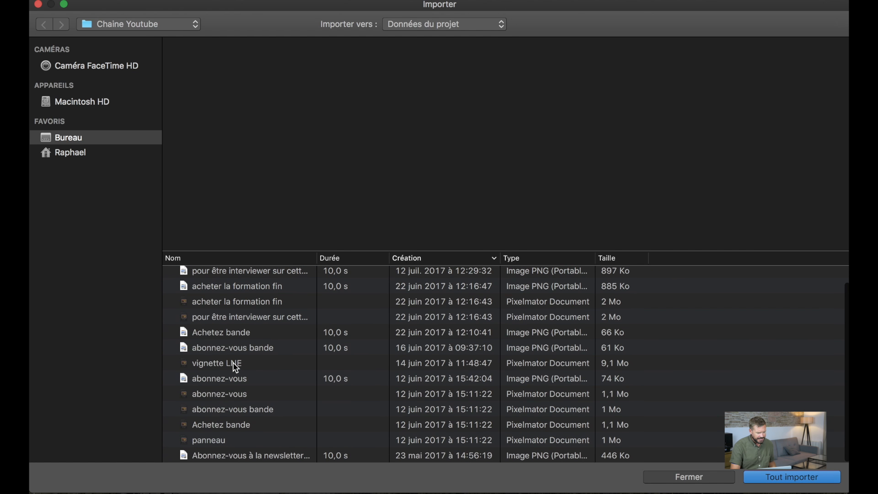
{"action": "left_click", "coordinate": [229, 379]}
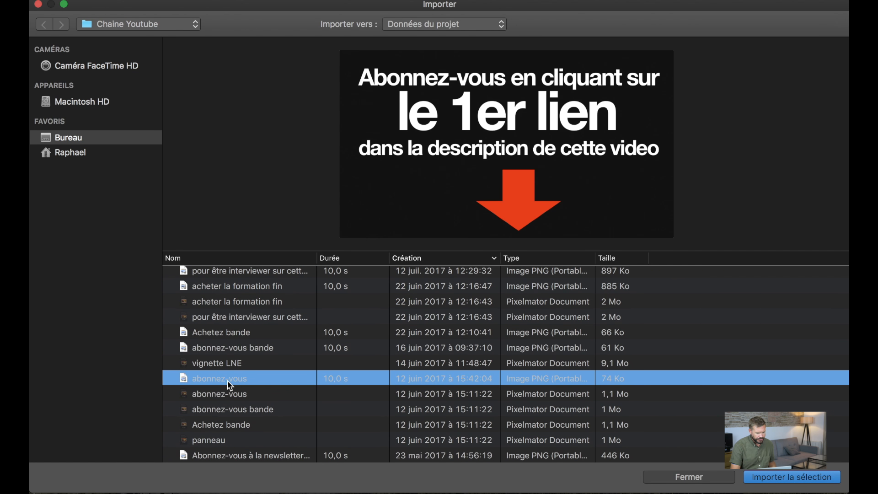
{"action": "left_click", "coordinate": [235, 456]}
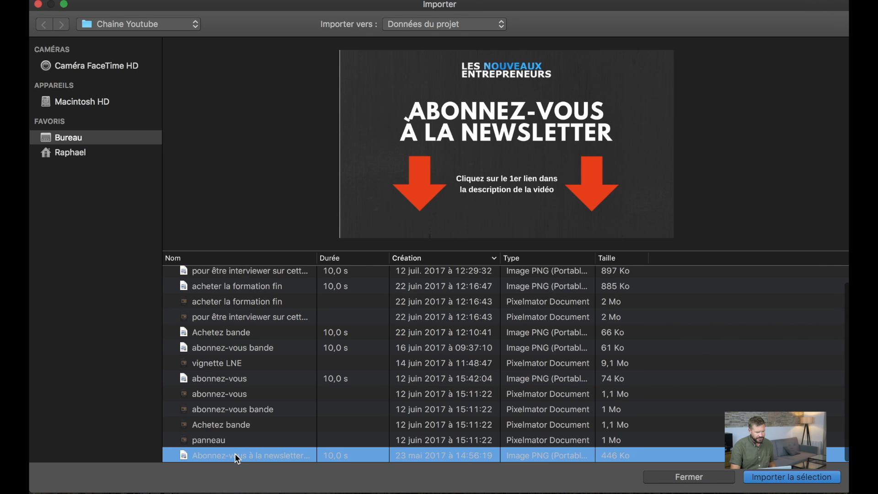
{"action": "double_click", "coordinate": [235, 455]}
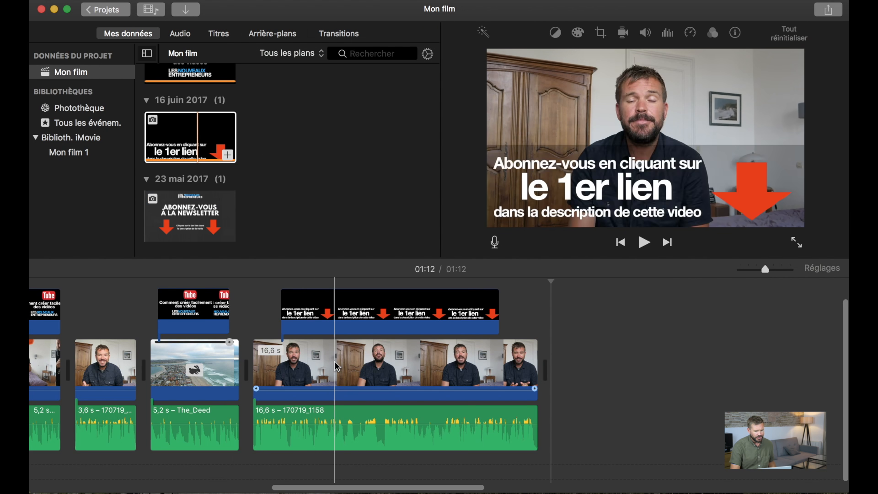
Step: Place the newsletter image after the last clip and crop its outer edges slightly with Recadrer pour remplir
{"action": "left_click_drag", "start_coordinate": [177, 203], "coordinate": [568, 362]}
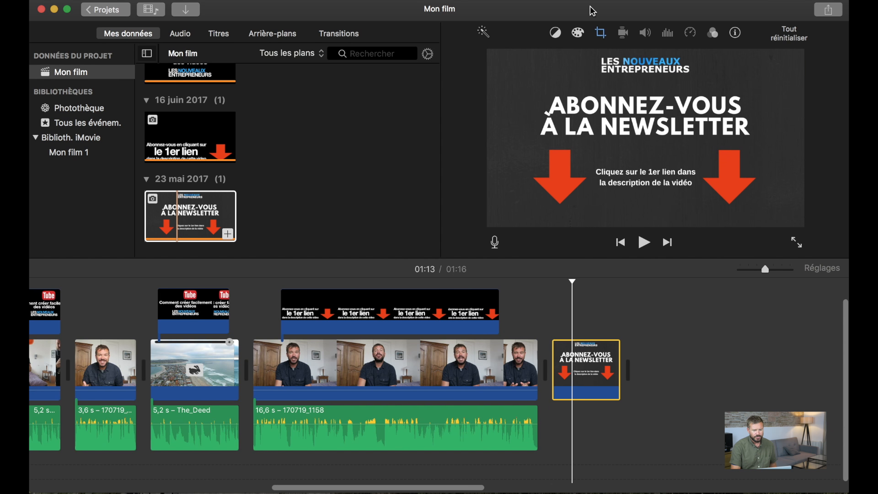
{"action": "left_click", "coordinate": [601, 33]}
{"action": "left_click", "coordinate": [535, 58]}
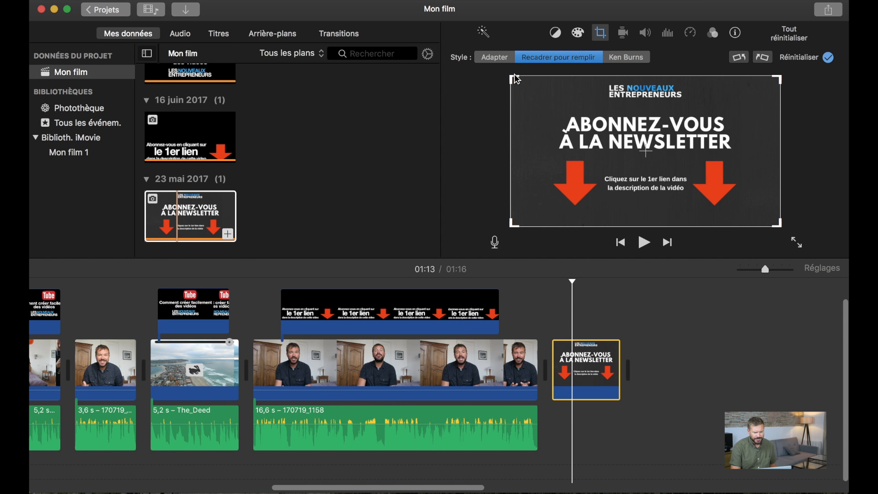
{"action": "left_click_drag", "start_coordinate": [512, 81], "coordinate": [551, 100]}
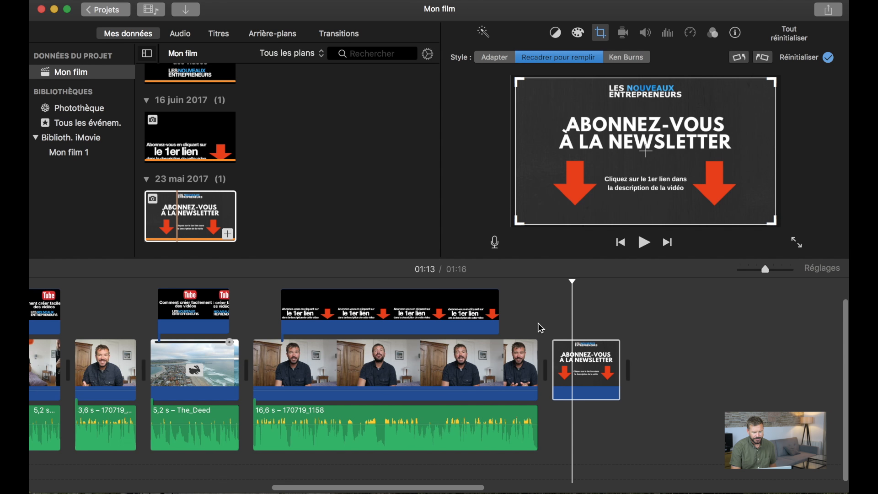
Step: Play back the transition point from the talking-head clip into the newsletter image
{"action": "left_click", "coordinate": [523, 319]}
{"action": "key", "text": "space"}
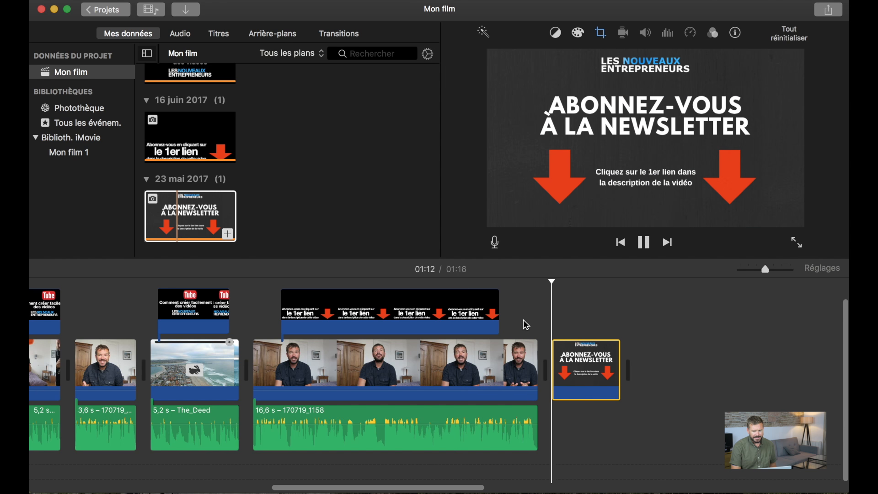
{"action": "key", "text": "space"}
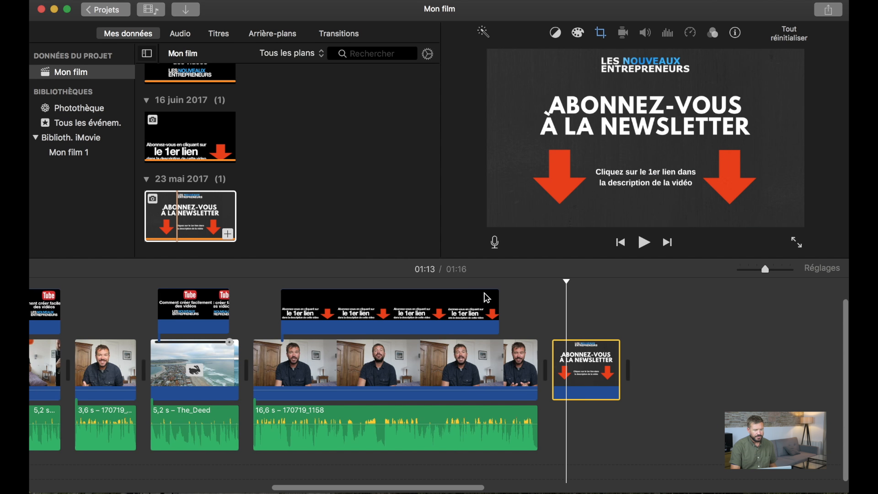
Step: Attach the The_Deed music track under the start of the newsletter image and play it back
{"action": "scroll", "coordinate": [188, 134], "scroll_direction": "up", "scroll_amount": 10}
{"action": "left_click_drag", "start_coordinate": [188, 134], "coordinate": [549, 430]}
{"action": "left_click", "coordinate": [526, 322]}
{"action": "key", "text": "space"}
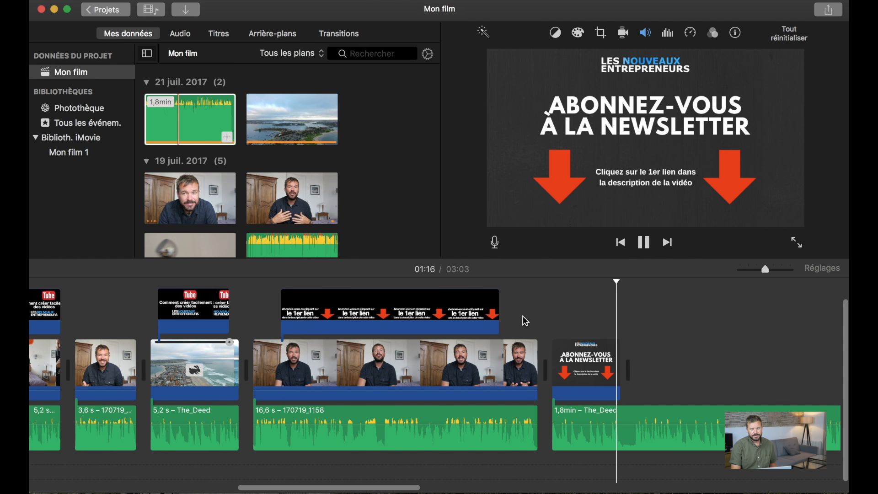
{"action": "key", "text": "space"}
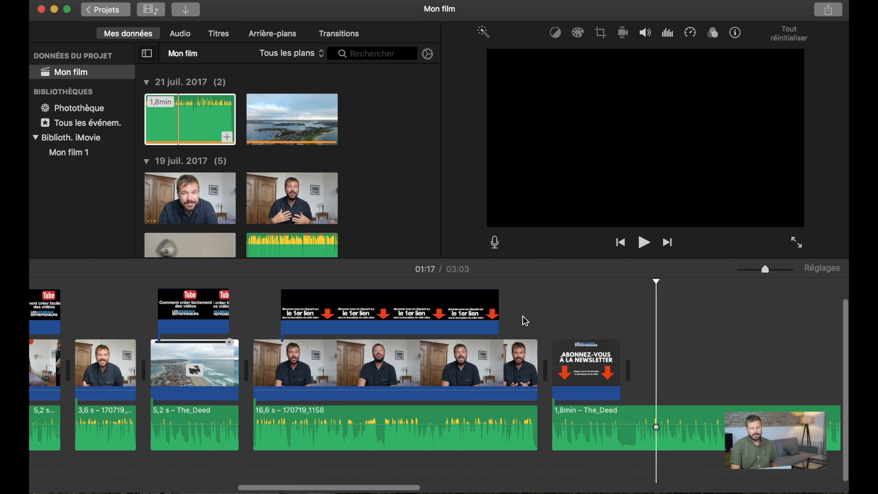
Step: Split the The_Deed track at the end of the newsletter image and delete the excess music
{"action": "left_click", "coordinate": [644, 408]}
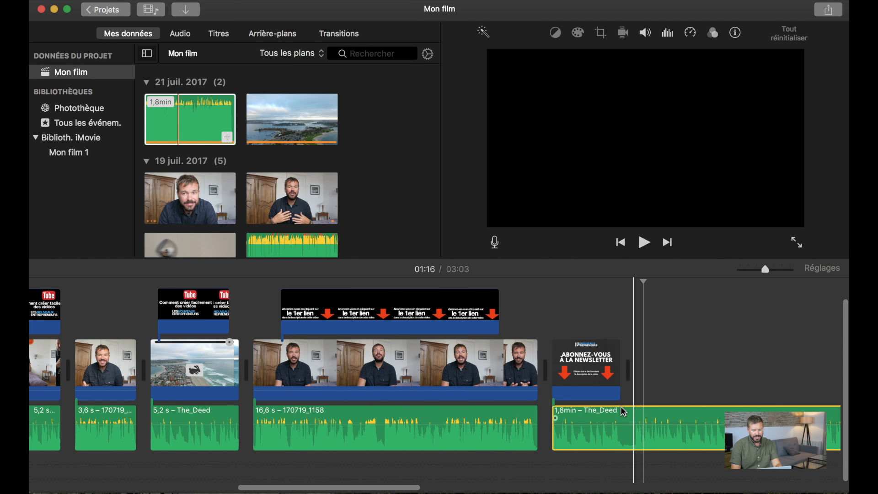
{"action": "key", "text": "super+b"}
{"action": "left_click", "coordinate": [657, 417]}
{"action": "key", "text": "Delete"}
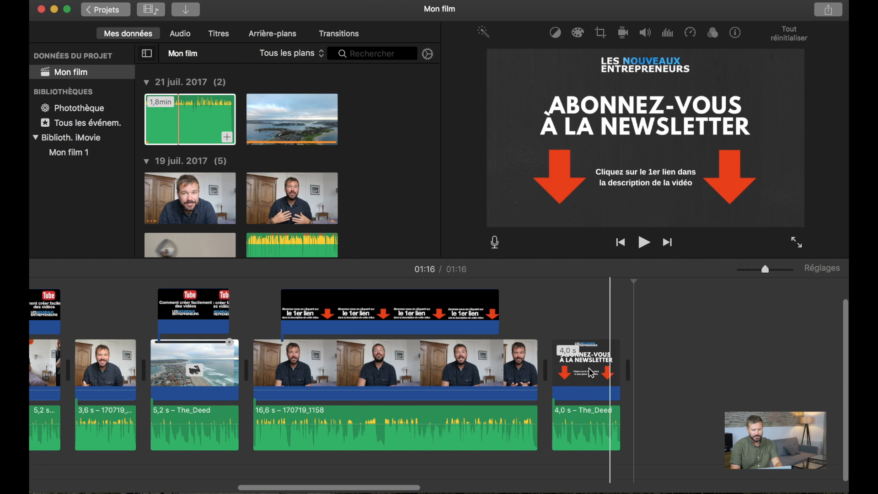
Step: Add a cross-dissolve transition between the last talking-head clip and the newsletter image, and select it
{"action": "left_click", "coordinate": [538, 365]}
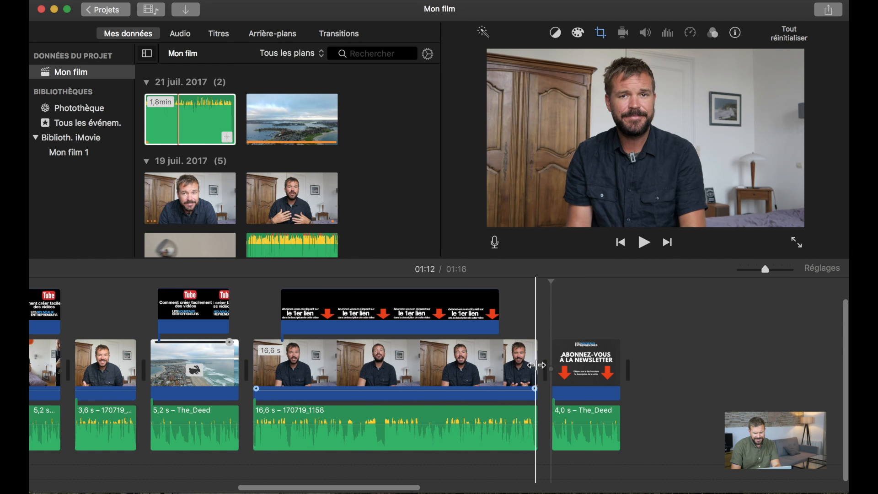
{"action": "left_click", "coordinate": [536, 365]}
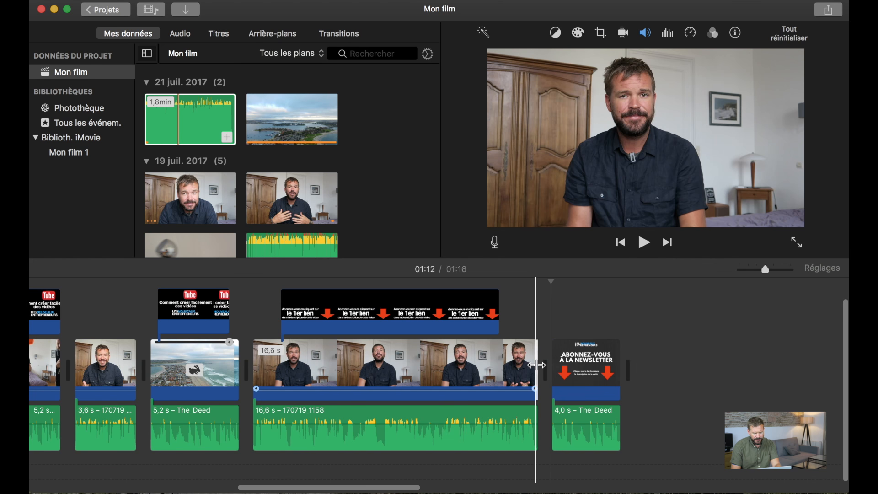
{"action": "key", "text": "super+t"}
{"action": "left_click", "coordinate": [546, 369]}
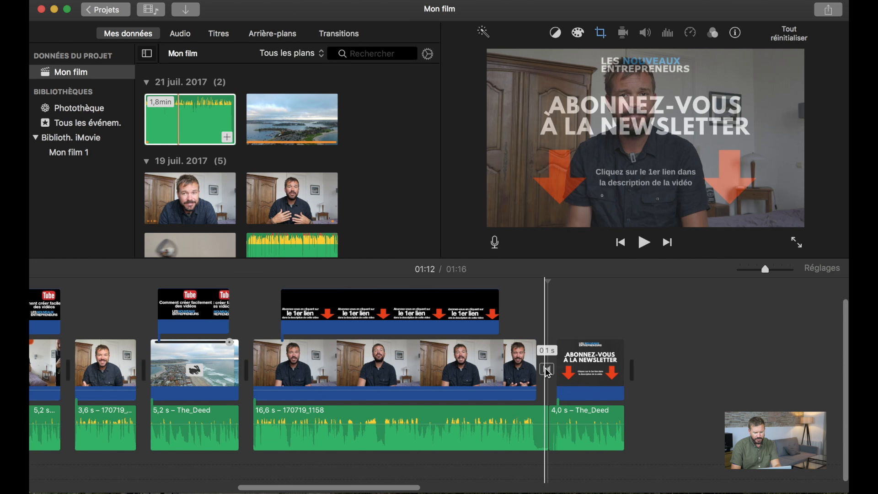
Step: Set the cross-dissolve's duration to 2 seconds and play back the transition into the newsletter image
{"action": "double_click", "coordinate": [548, 371]}
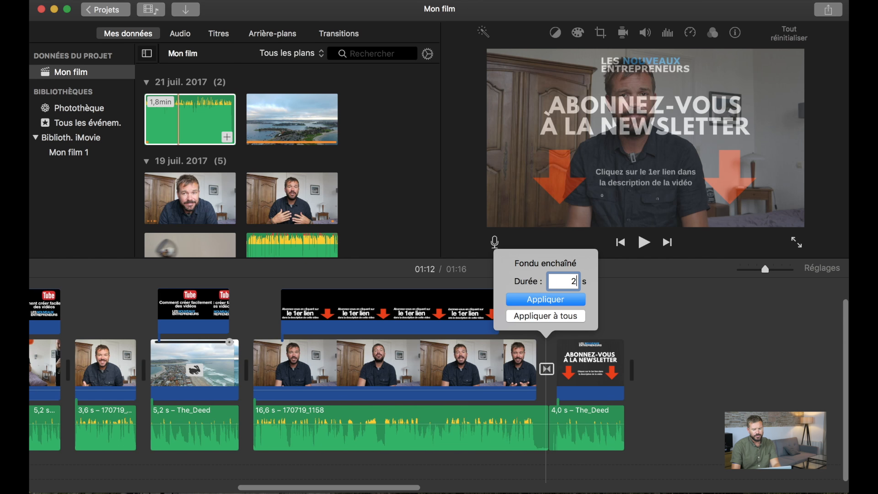
{"action": "left_click", "coordinate": [541, 300]}
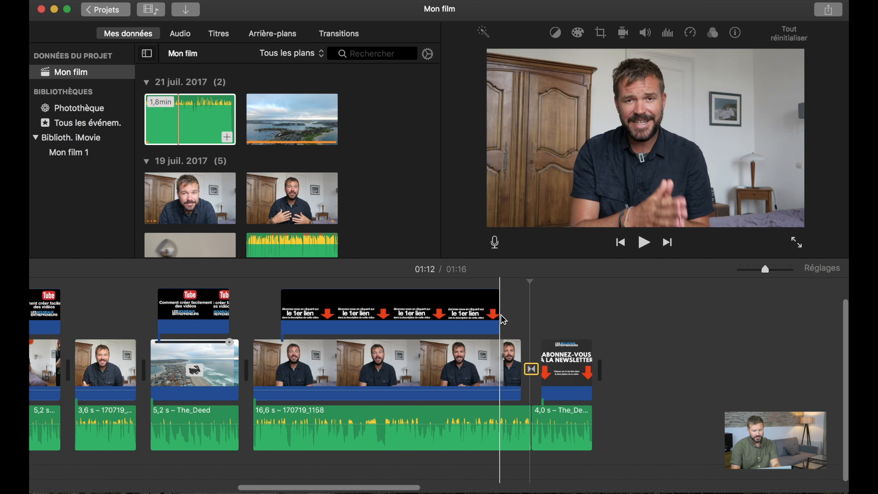
{"action": "key", "text": "space"}
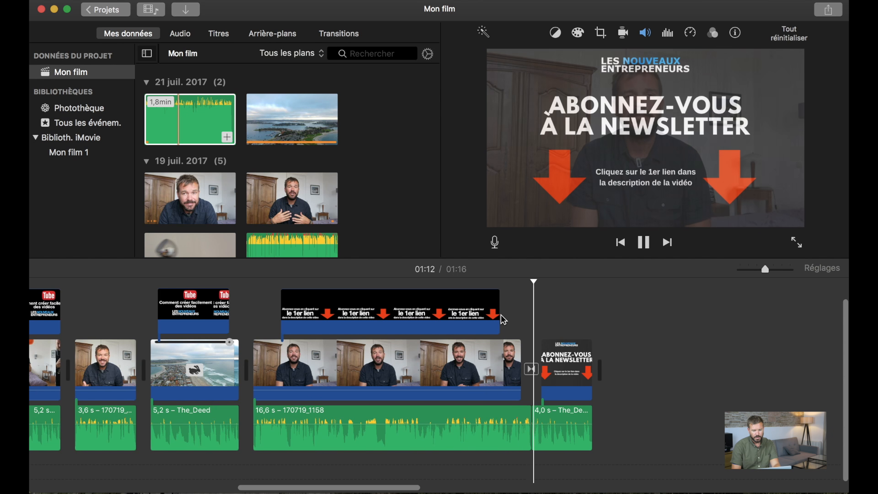
Step: Replace the cross-dissolve between the last talking-head clip and the newsletter image with a Balayage à droite transition
{"action": "left_click", "coordinate": [531, 369]}
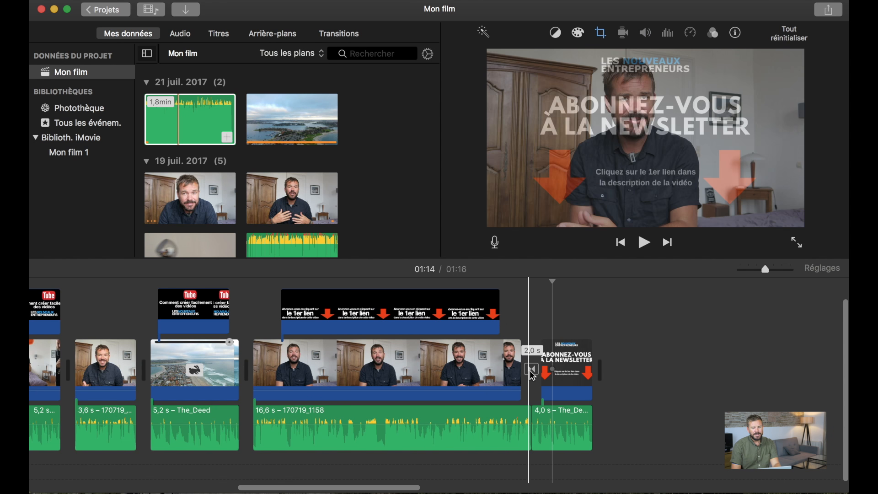
{"action": "key", "text": "Delete"}
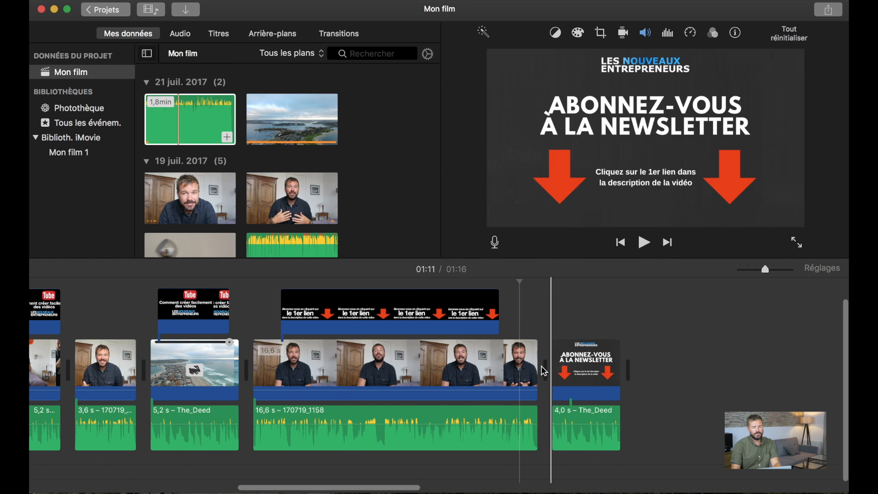
{"action": "left_click", "coordinate": [324, 33]}
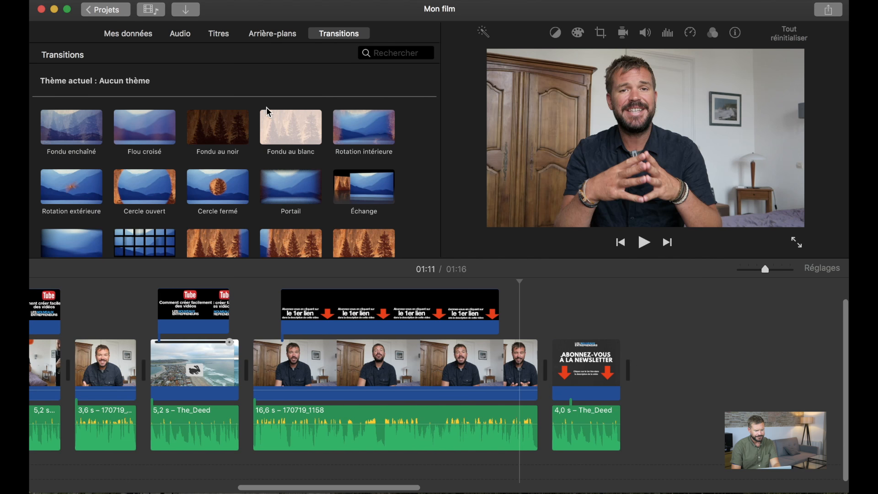
{"action": "scroll", "coordinate": [381, 137], "scroll_direction": "down", "scroll_amount": 3}
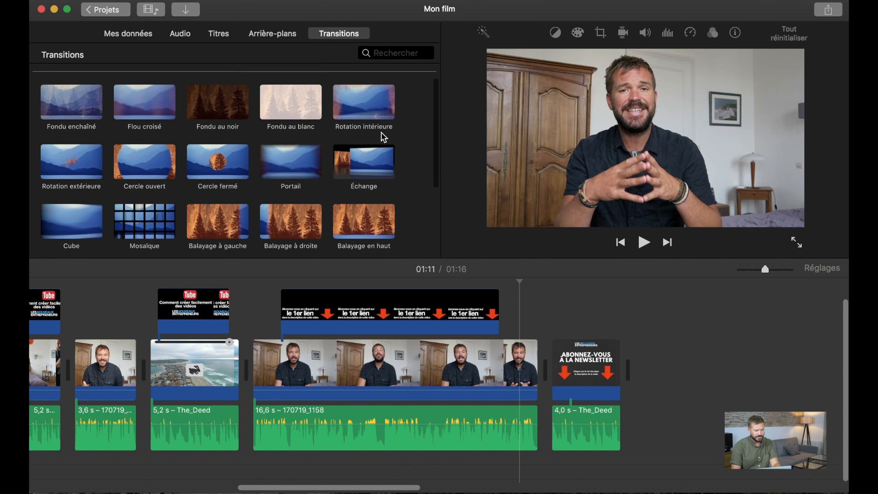
{"action": "mouse_move", "coordinate": [289, 186]}
{"action": "left_mouse_down"}
{"action": "mouse_move", "coordinate": [491, 314]}
{"action": "mouse_move", "coordinate": [548, 371]}
{"action": "left_mouse_up"}
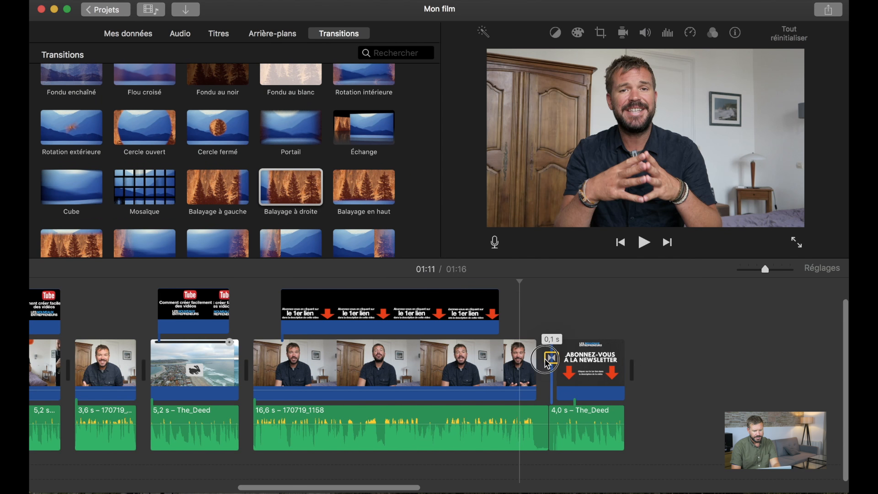
Step: Set the Balayage à droite transition's duration to 2 seconds and play it back into the newsletter image
{"action": "double_click", "coordinate": [547, 371]}
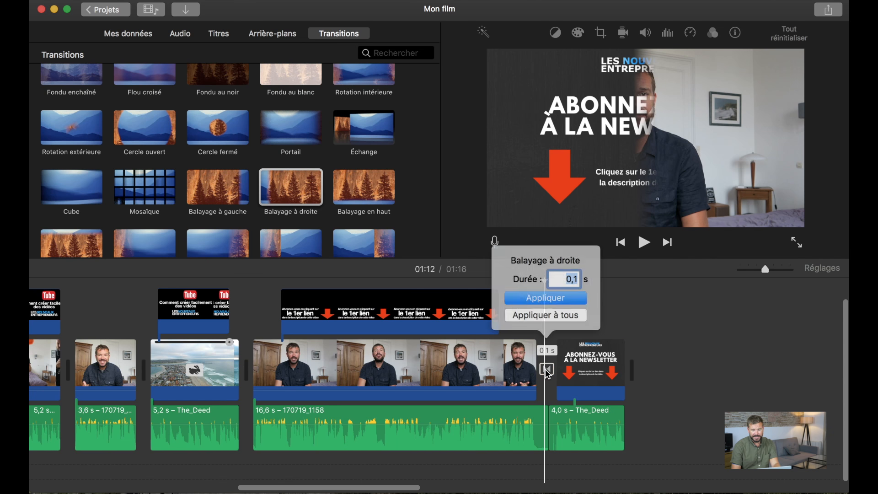
{"action": "type", "text": "2"}
{"action": "key", "text": "Return"}
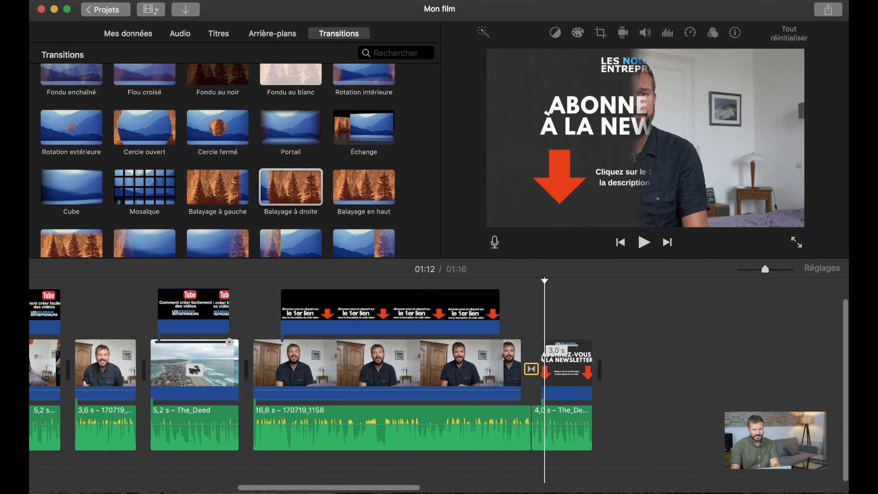
{"action": "key", "text": "space"}
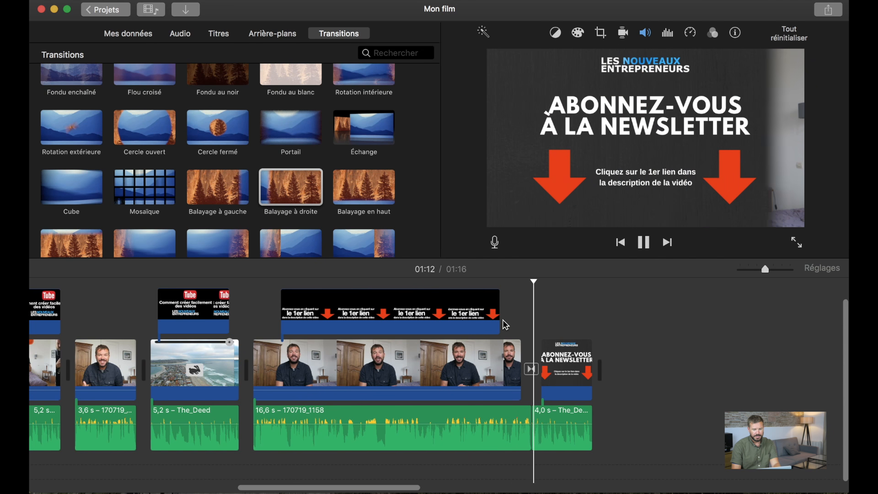
{"action": "key", "text": "space"}
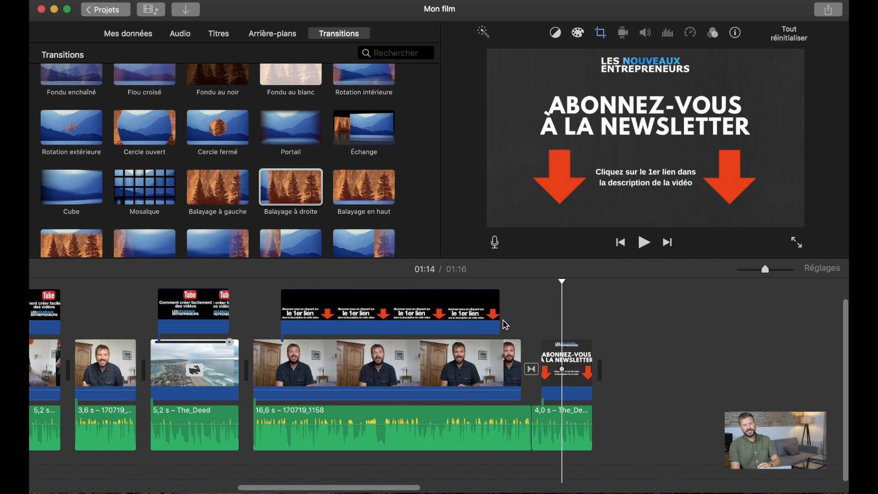
Step: Delete the Balayage à droite transition between the last talking-head clip and the newsletter image
{"action": "scroll", "coordinate": [307, 179], "scroll_direction": "down", "scroll_amount": 2}
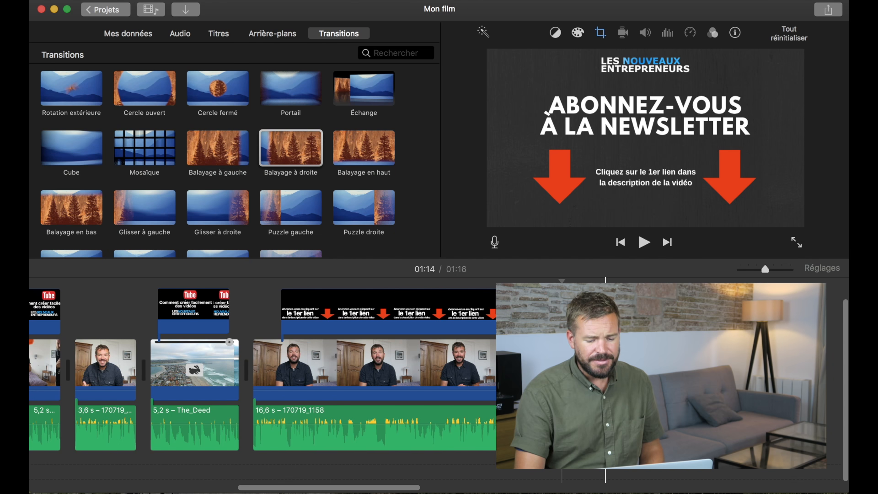
{"action": "left_click", "coordinate": [530, 369]}
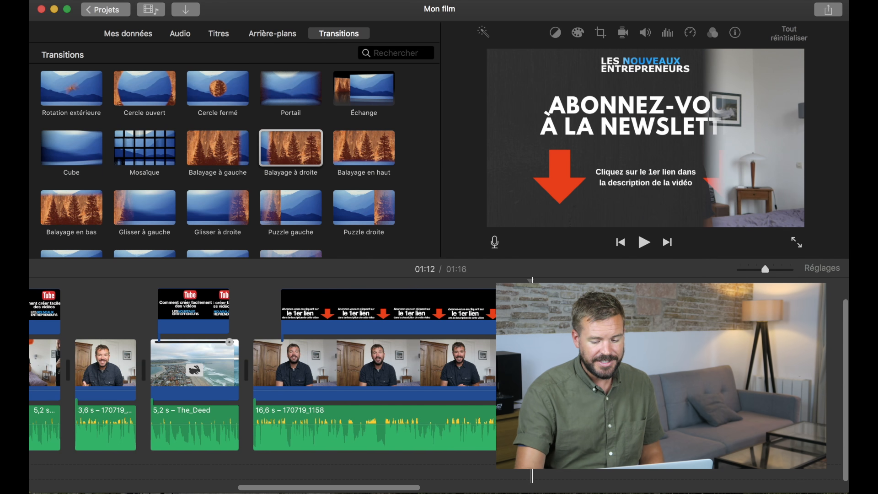
{"action": "key", "text": "Delete"}
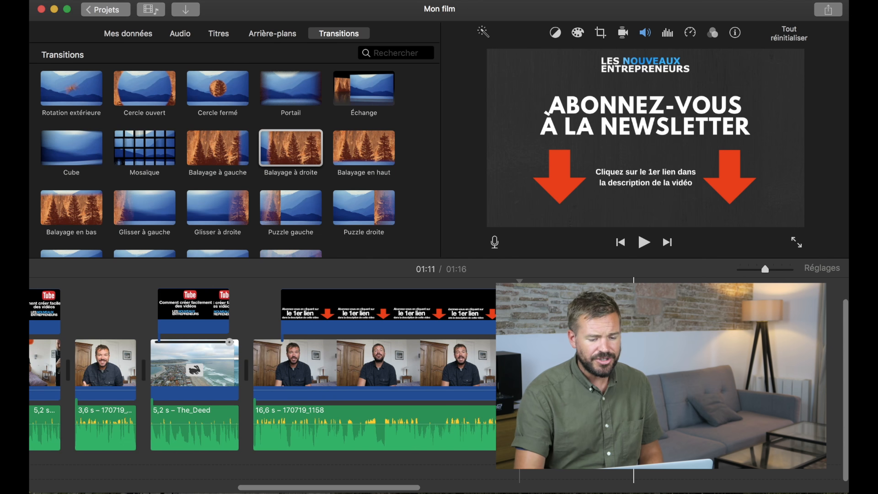
Step: Select all the clips in the timeline and open the settings for exporting the movie as a file
{"action": "scroll", "coordinate": [633, 370], "scroll_direction": "left", "scroll_amount": 10}
{"action": "scroll", "coordinate": [411, 375], "scroll_direction": "left", "scroll_amount": 10}
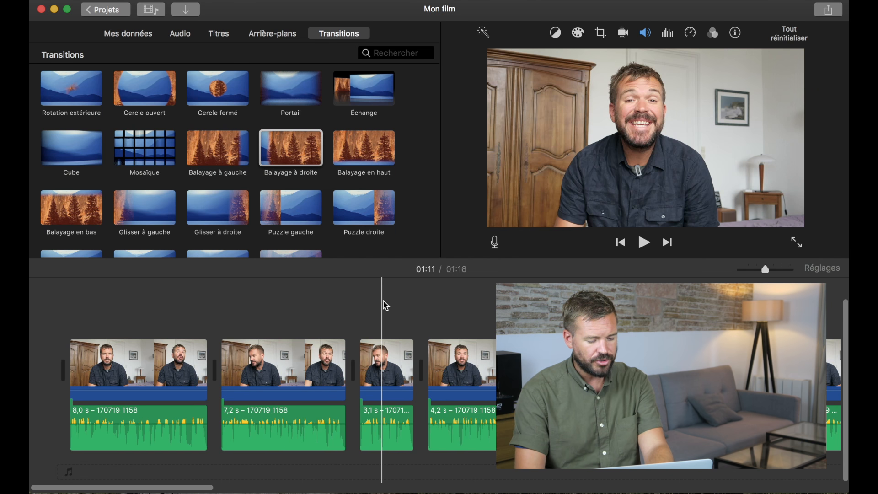
{"action": "key", "text": "super+a"}
{"action": "scroll", "coordinate": [382, 300], "scroll_direction": "right", "scroll_amount": 10}
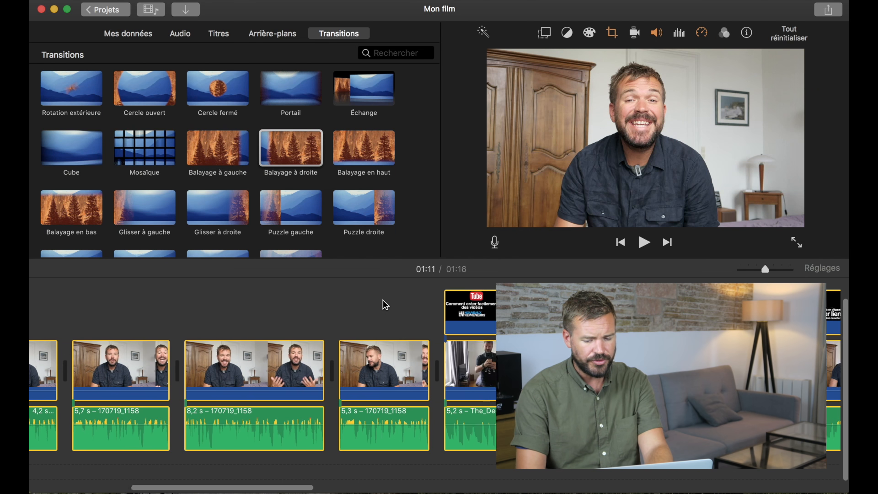
{"action": "scroll", "coordinate": [384, 302], "scroll_direction": "right", "scroll_amount": 10}
{"action": "left_click", "coordinate": [124, 1]}
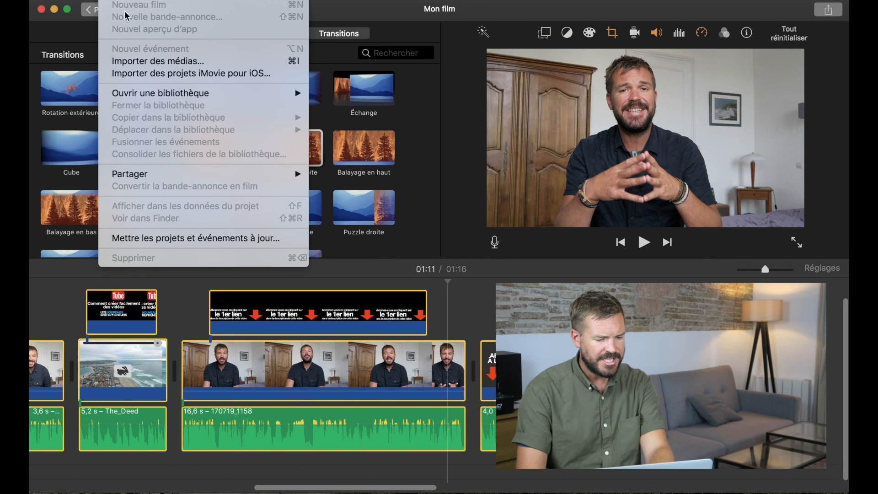
{"action": "mouse_move", "coordinate": [167, 179]}
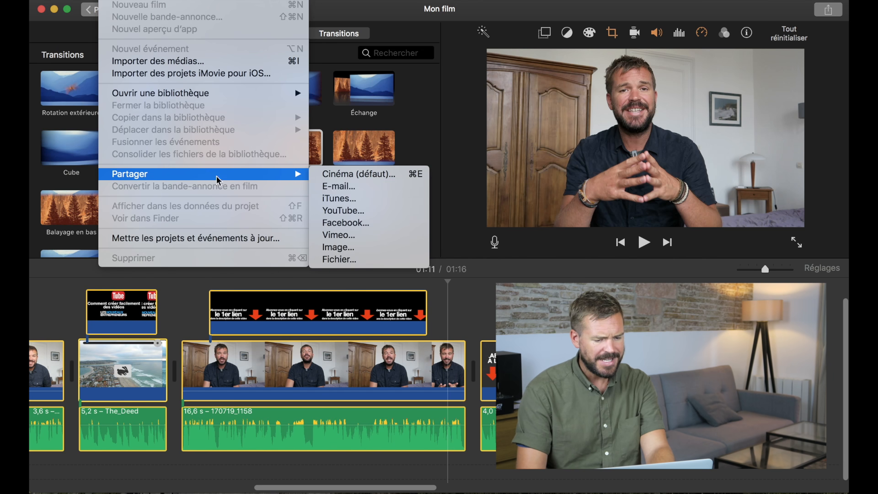
{"action": "left_click", "coordinate": [362, 262]}
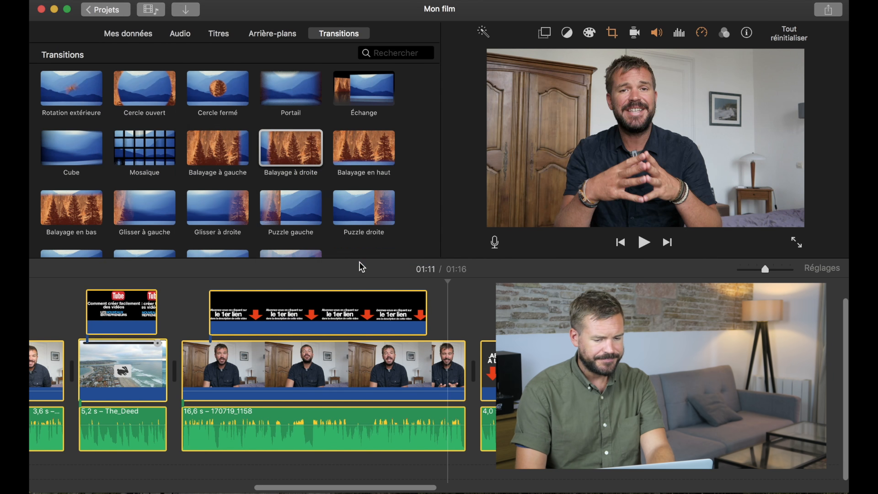
Step: Title the exported movie "Titre de la video"
{"action": "left_click", "coordinate": [493, 110]}
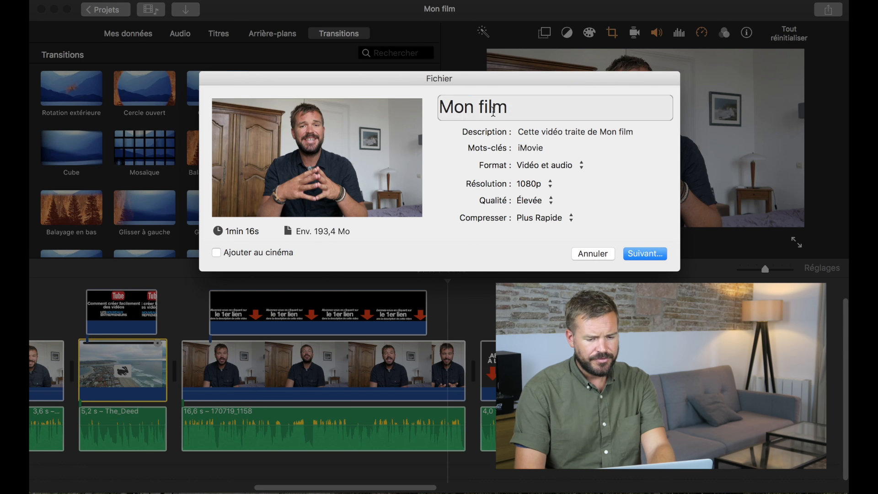
{"action": "type", "text": "Titre de la"}
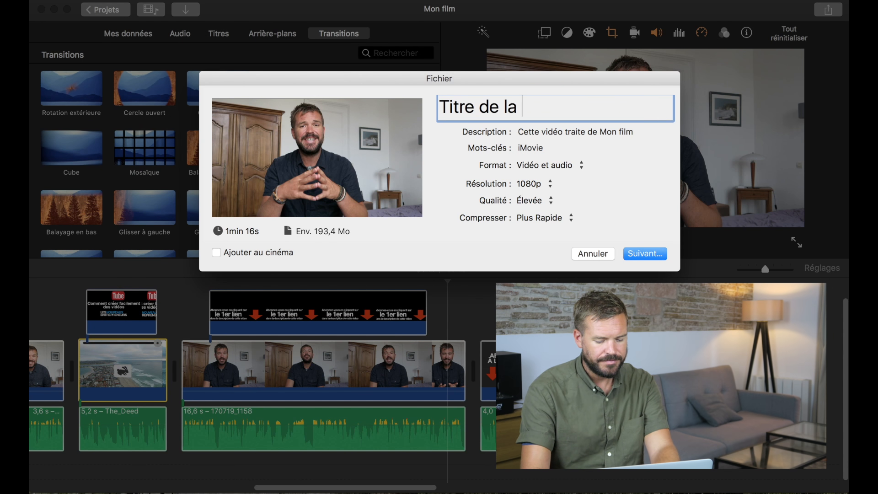
{"action": "type", "text": " video"}
Step: Go through the export options, keeping 1080p resolution, Élevée quality and Plus Rapide compression
{"action": "left_click", "coordinate": [574, 150]}
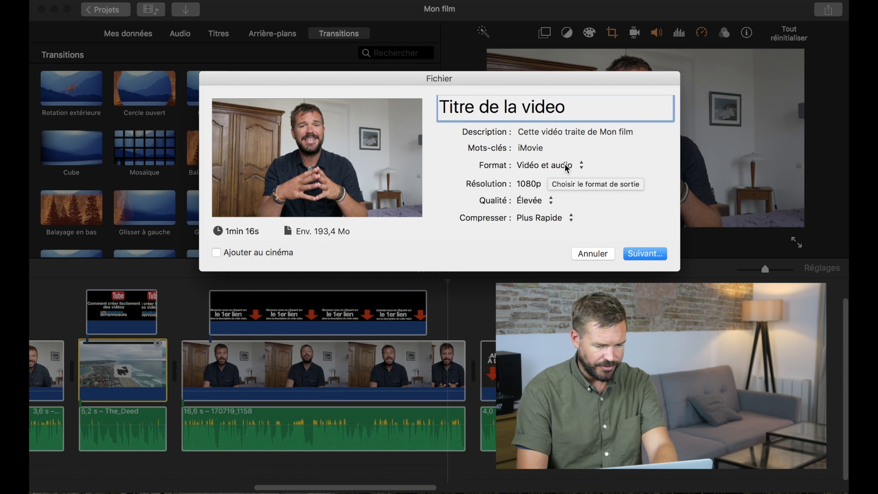
{"action": "left_click", "coordinate": [532, 185]}
{"action": "left_click", "coordinate": [521, 184]}
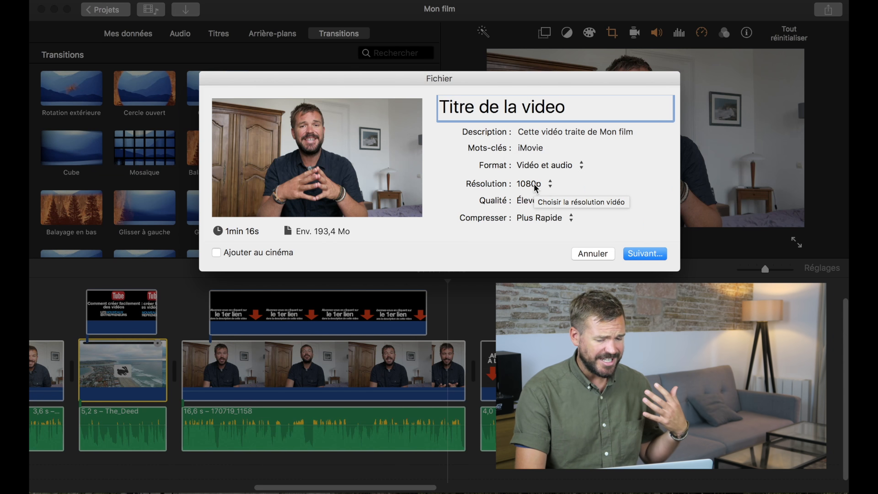
{"action": "left_click", "coordinate": [532, 203]}
{"action": "left_click", "coordinate": [532, 202]}
{"action": "left_click", "coordinate": [534, 218]}
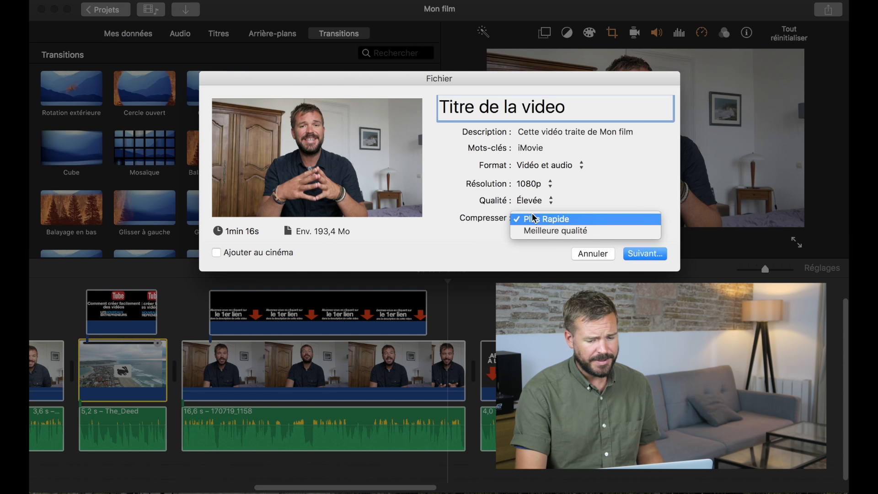
{"action": "left_click", "coordinate": [535, 222]}
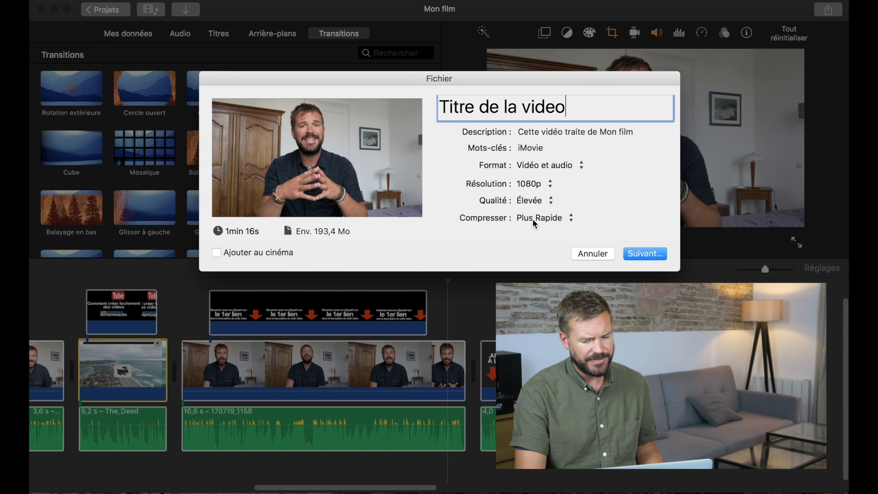
Step: Save the export to the Bureau folder as "Titre de la video" and view its progress details
{"action": "left_click", "coordinate": [645, 254]}
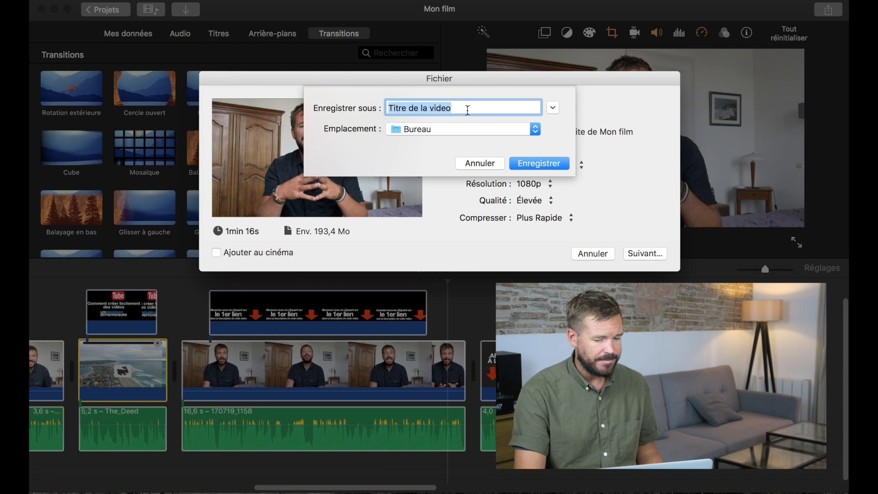
{"action": "left_click", "coordinate": [540, 164]}
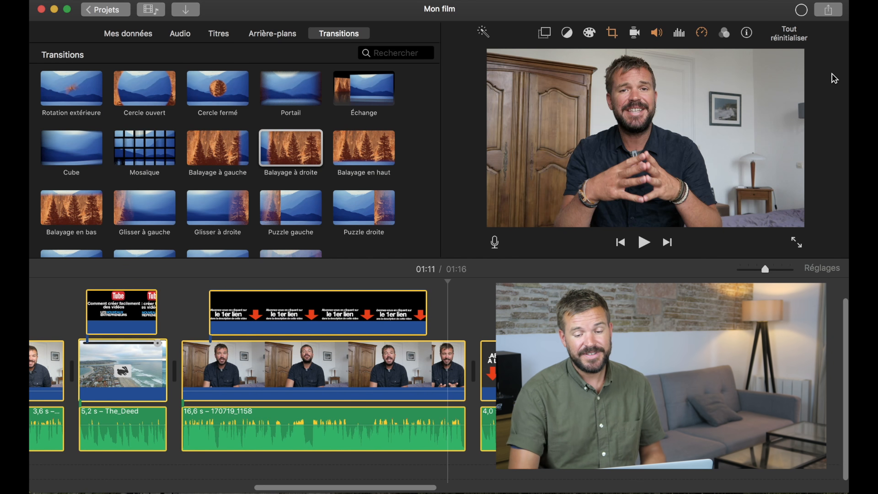
{"action": "left_click", "coordinate": [802, 9]}
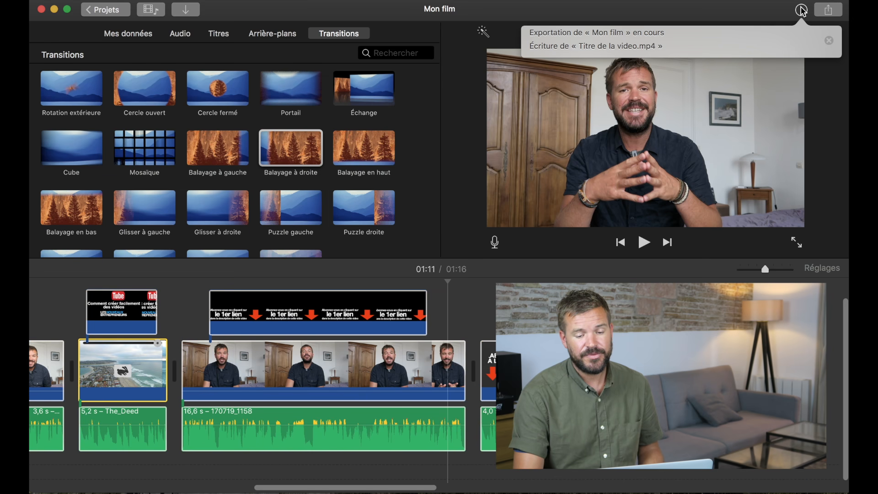